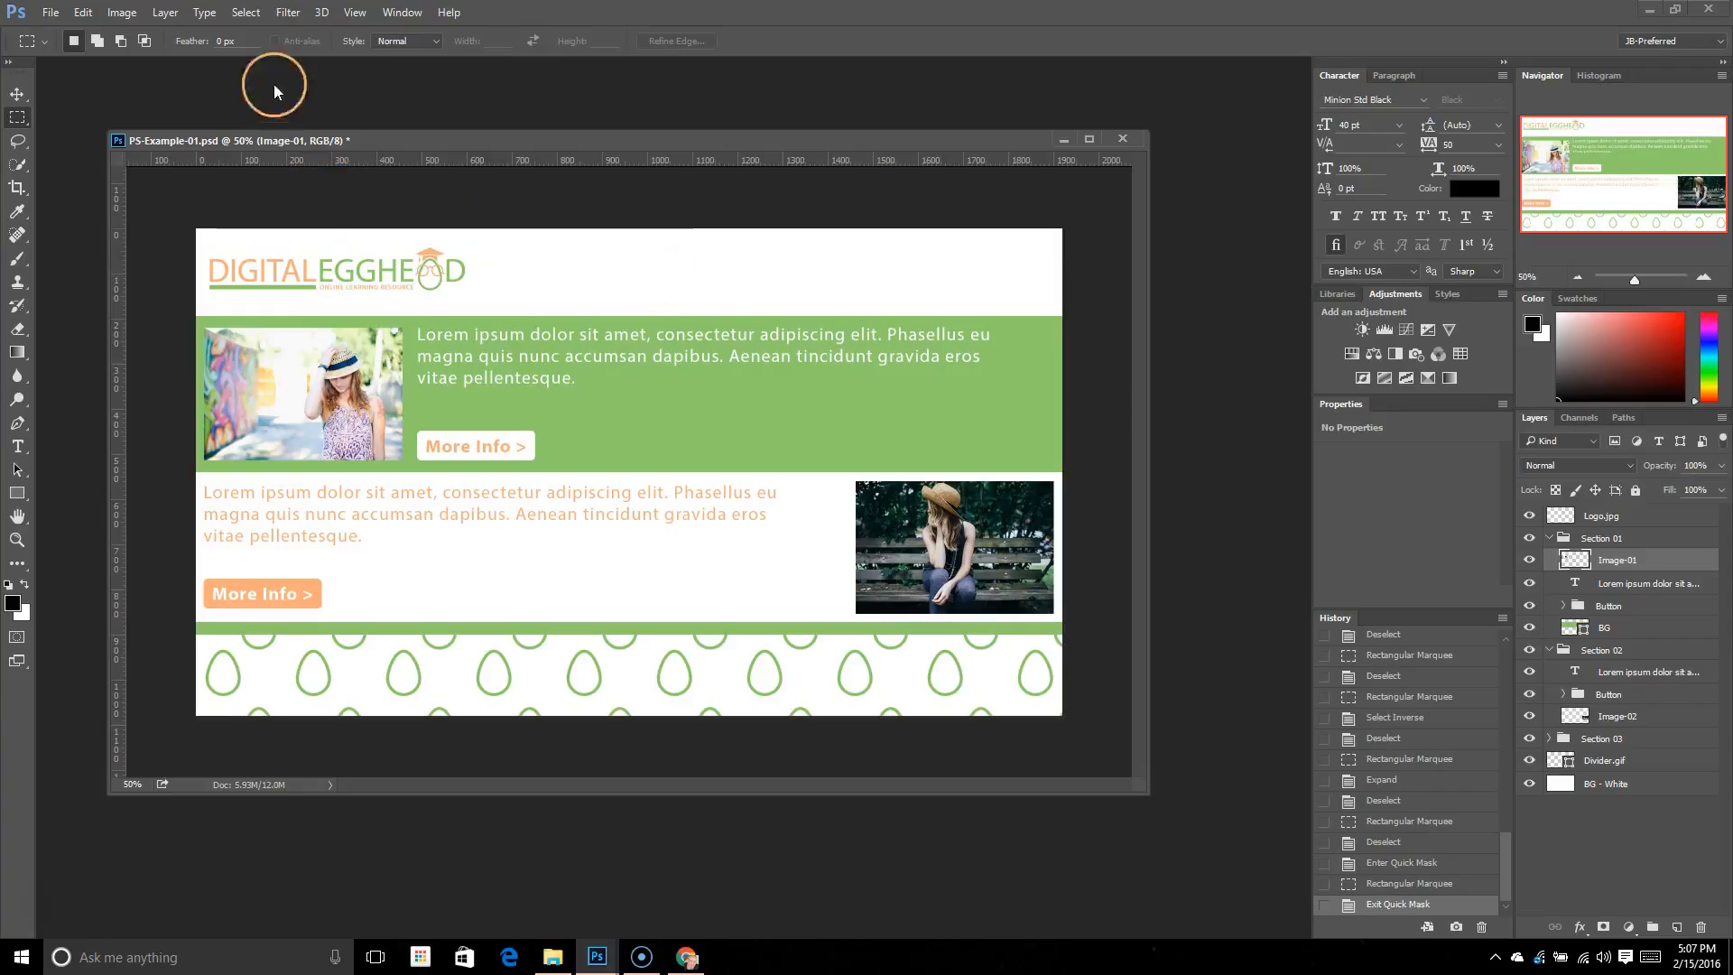
Preview Artistic effects on the Image-01 photo in the Filter Gallery: Colored Pencil, Cutout, Fresco, Rough Pastels, Poster Edges and Sponge
left_click(288, 13)
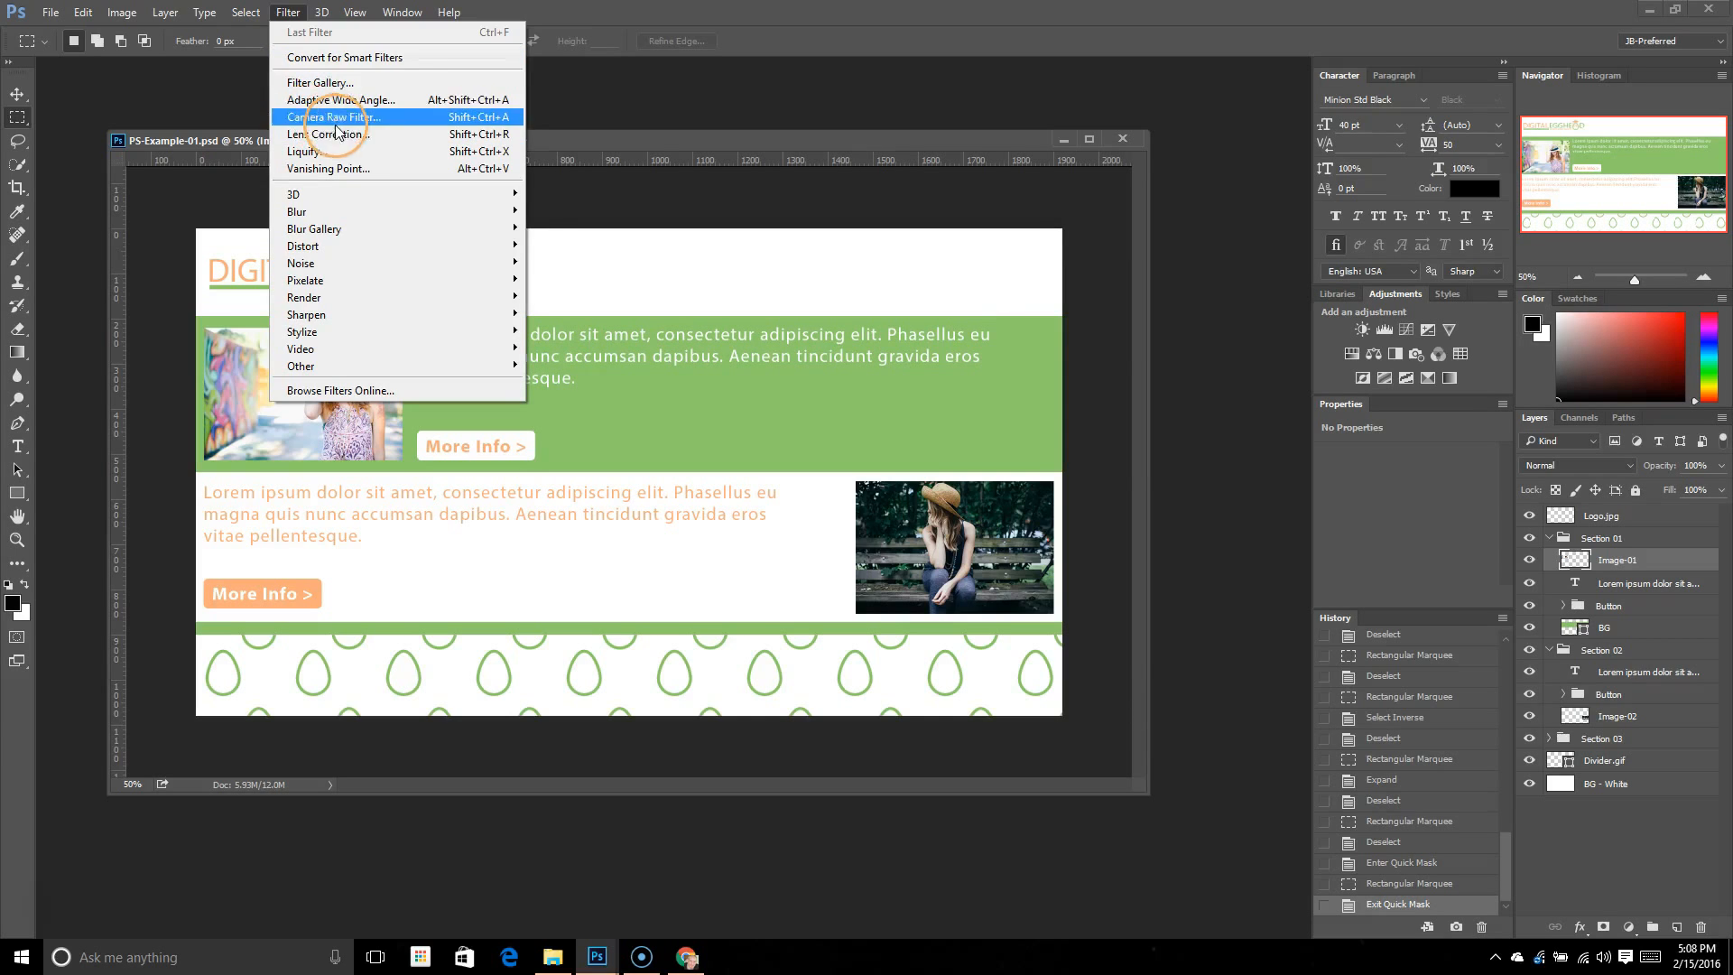
left_click(352, 102)
left_click(361, 85)
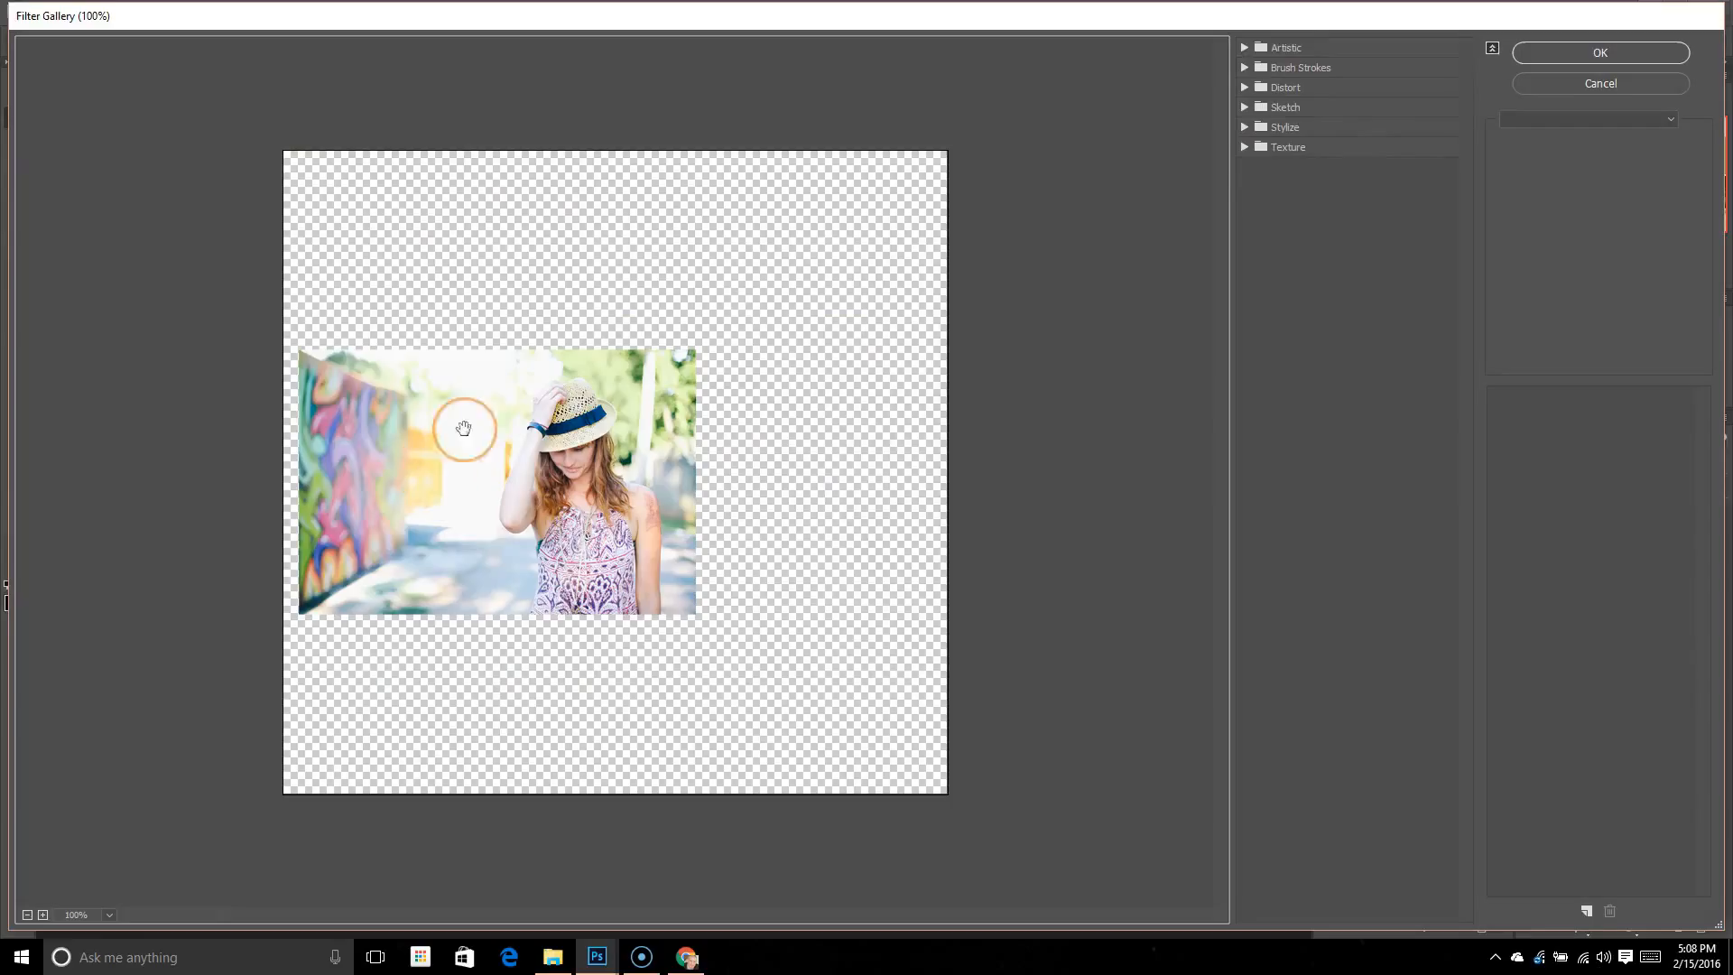
left_click(1244, 48)
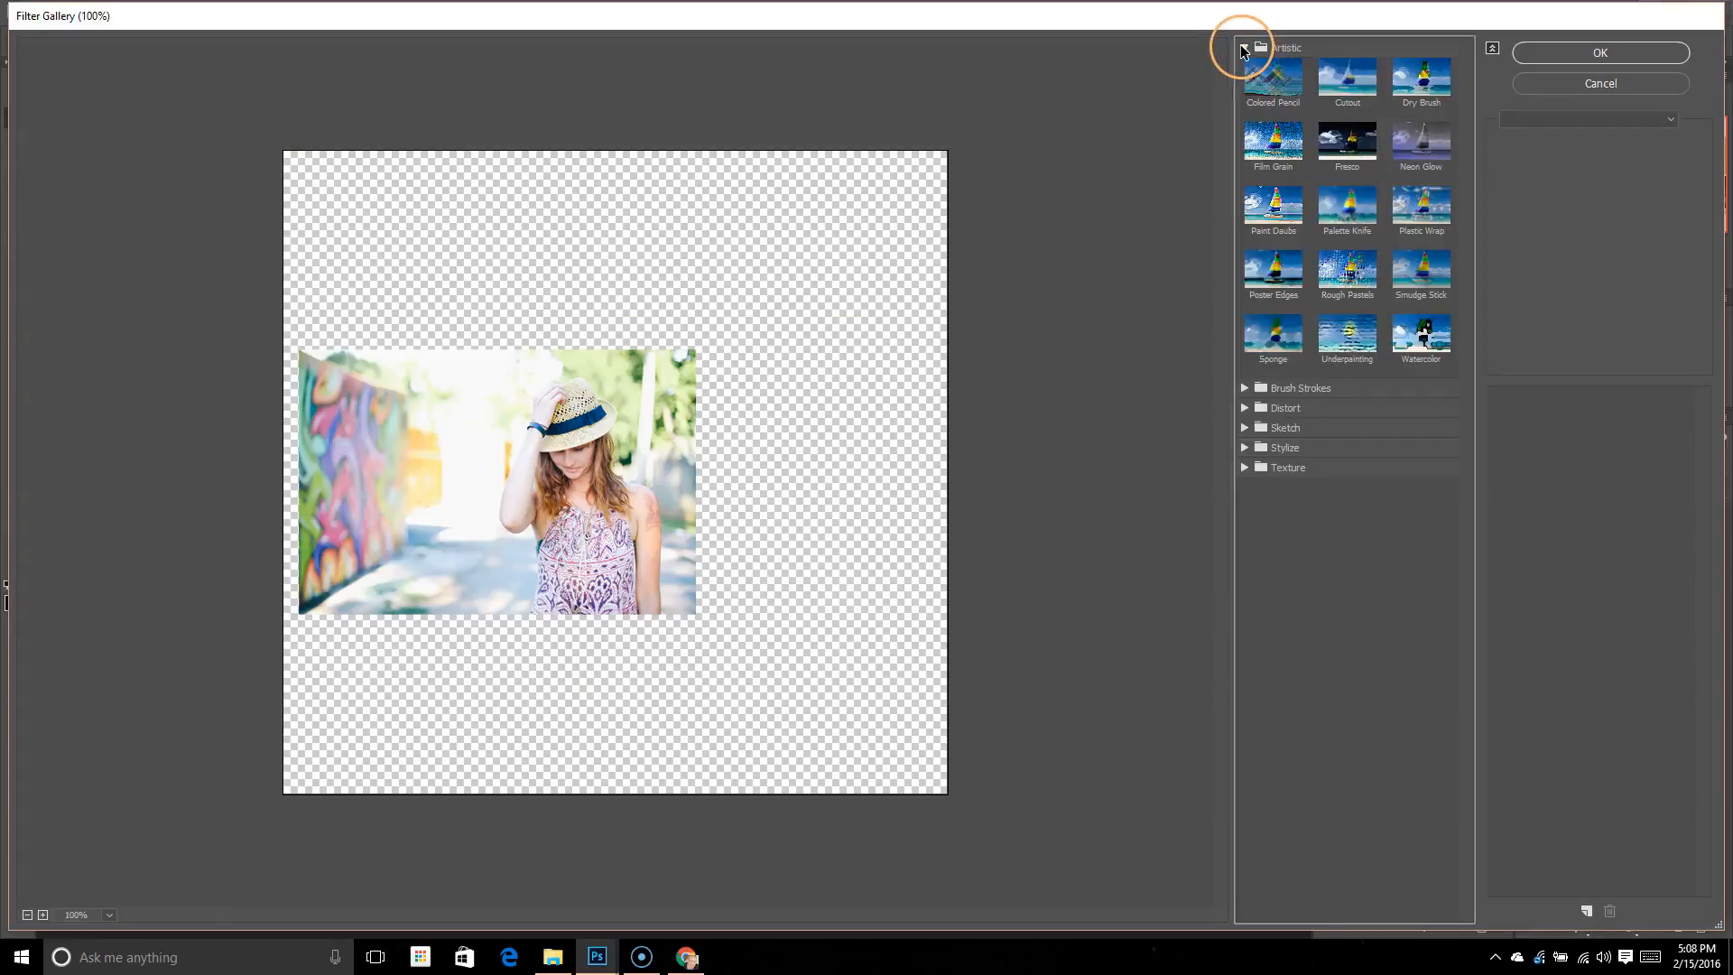
left_click(1244, 48)
left_click(1244, 47)
left_click(1274, 78)
left_click(1362, 86)
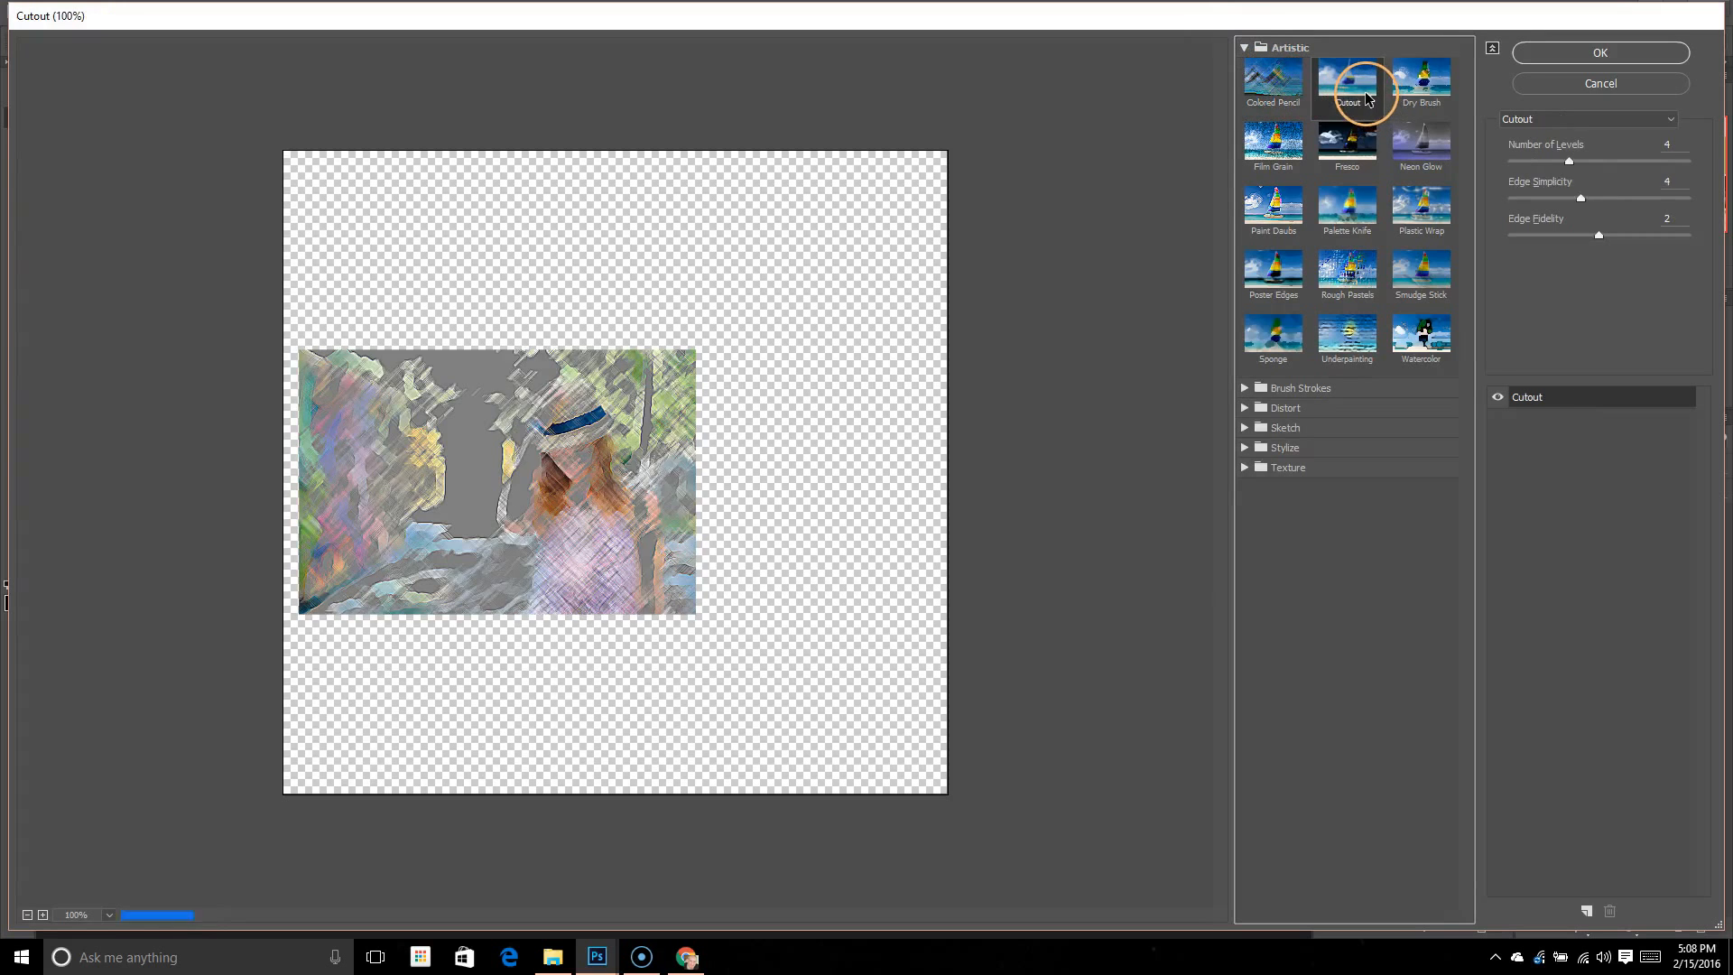
left_click(1352, 149)
left_click(1349, 271)
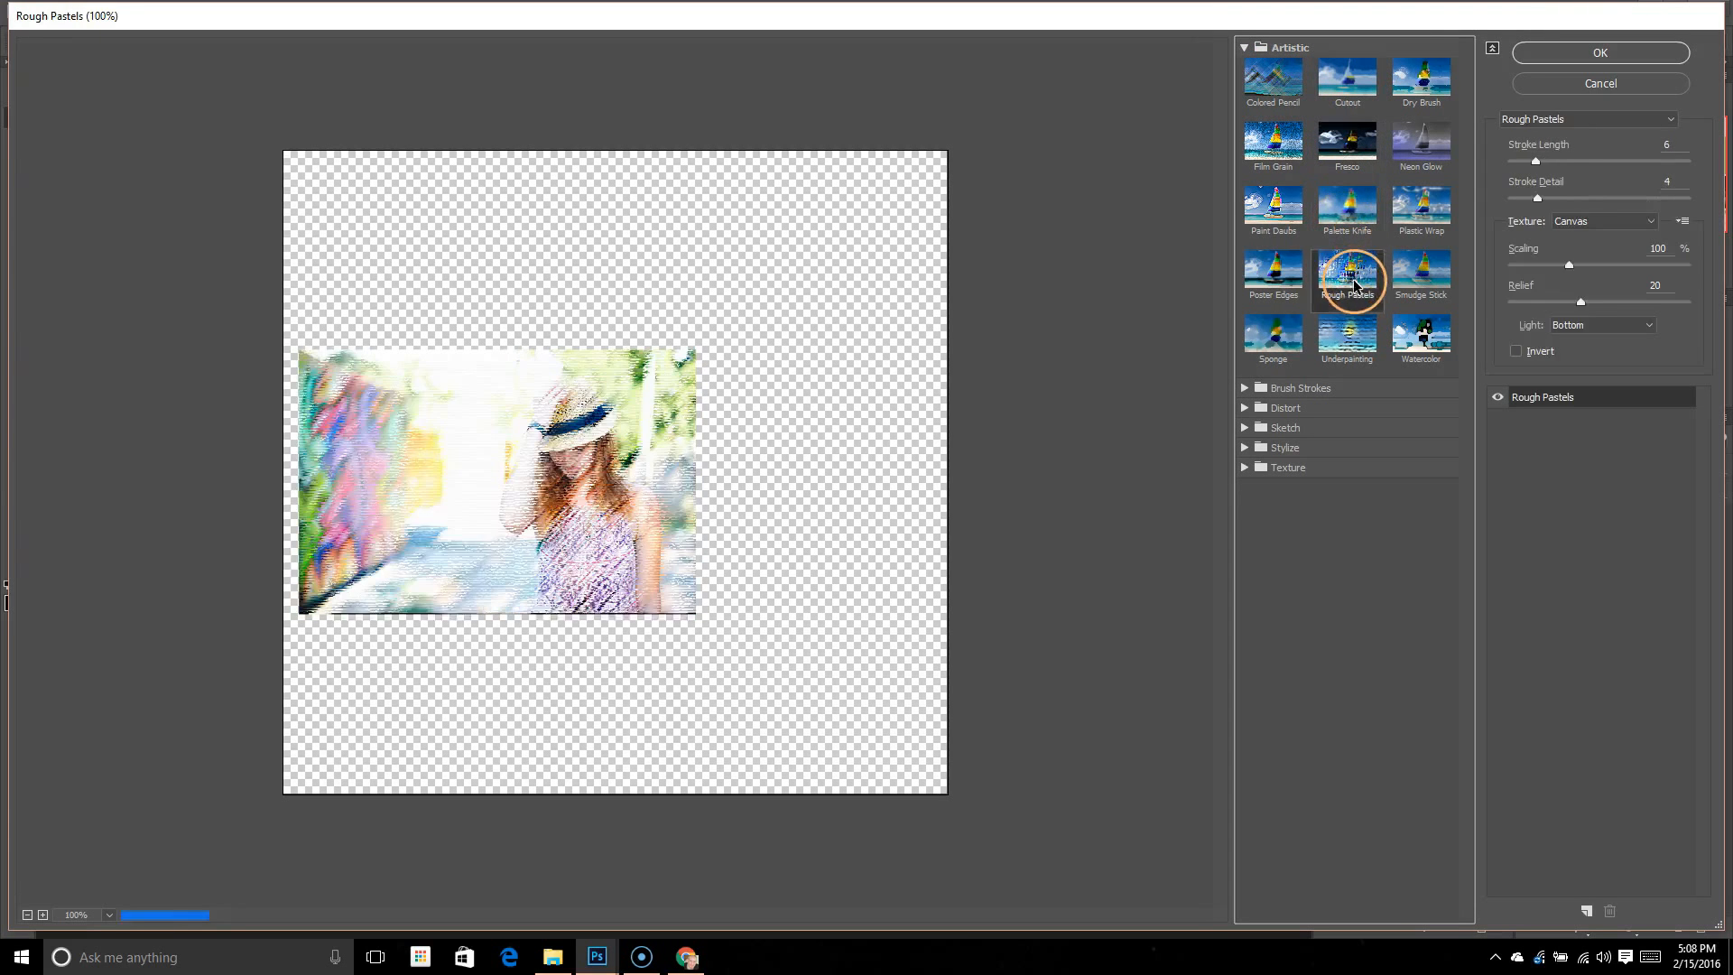
left_click(1272, 273)
left_click(1273, 334)
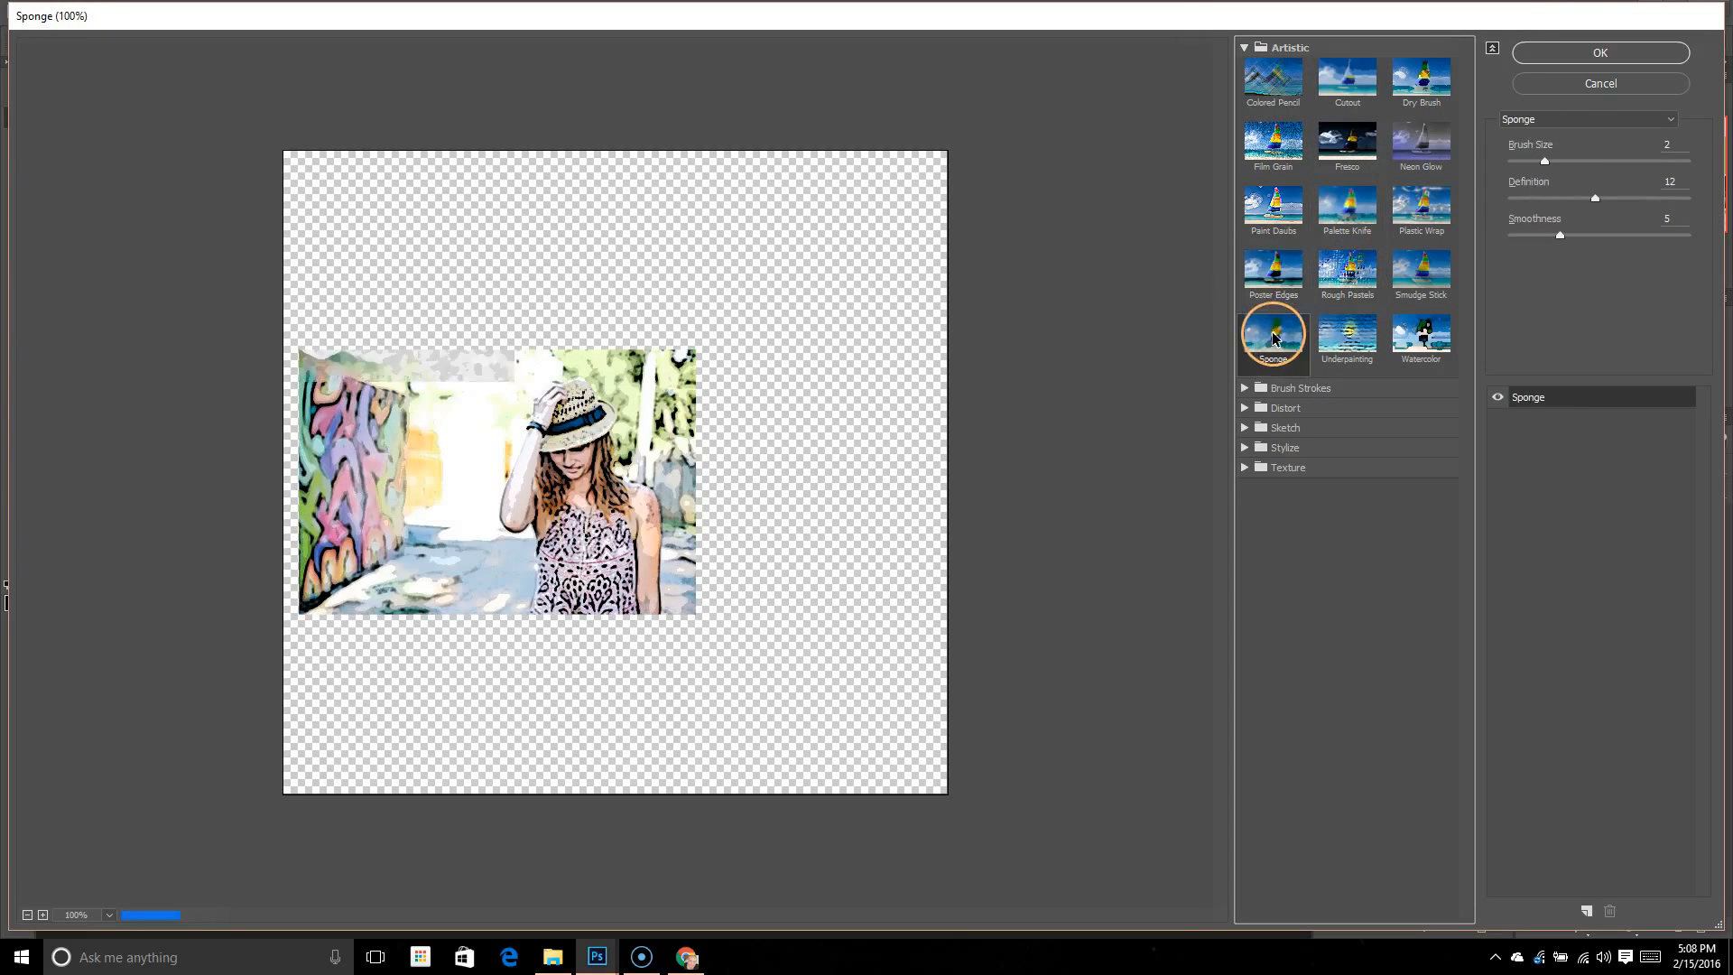
Try the Colored Pencil effect on the Image-01 photo with Stroke Pressure 11 and Paper Brightness 2, and discard it
left_click(1273, 79)
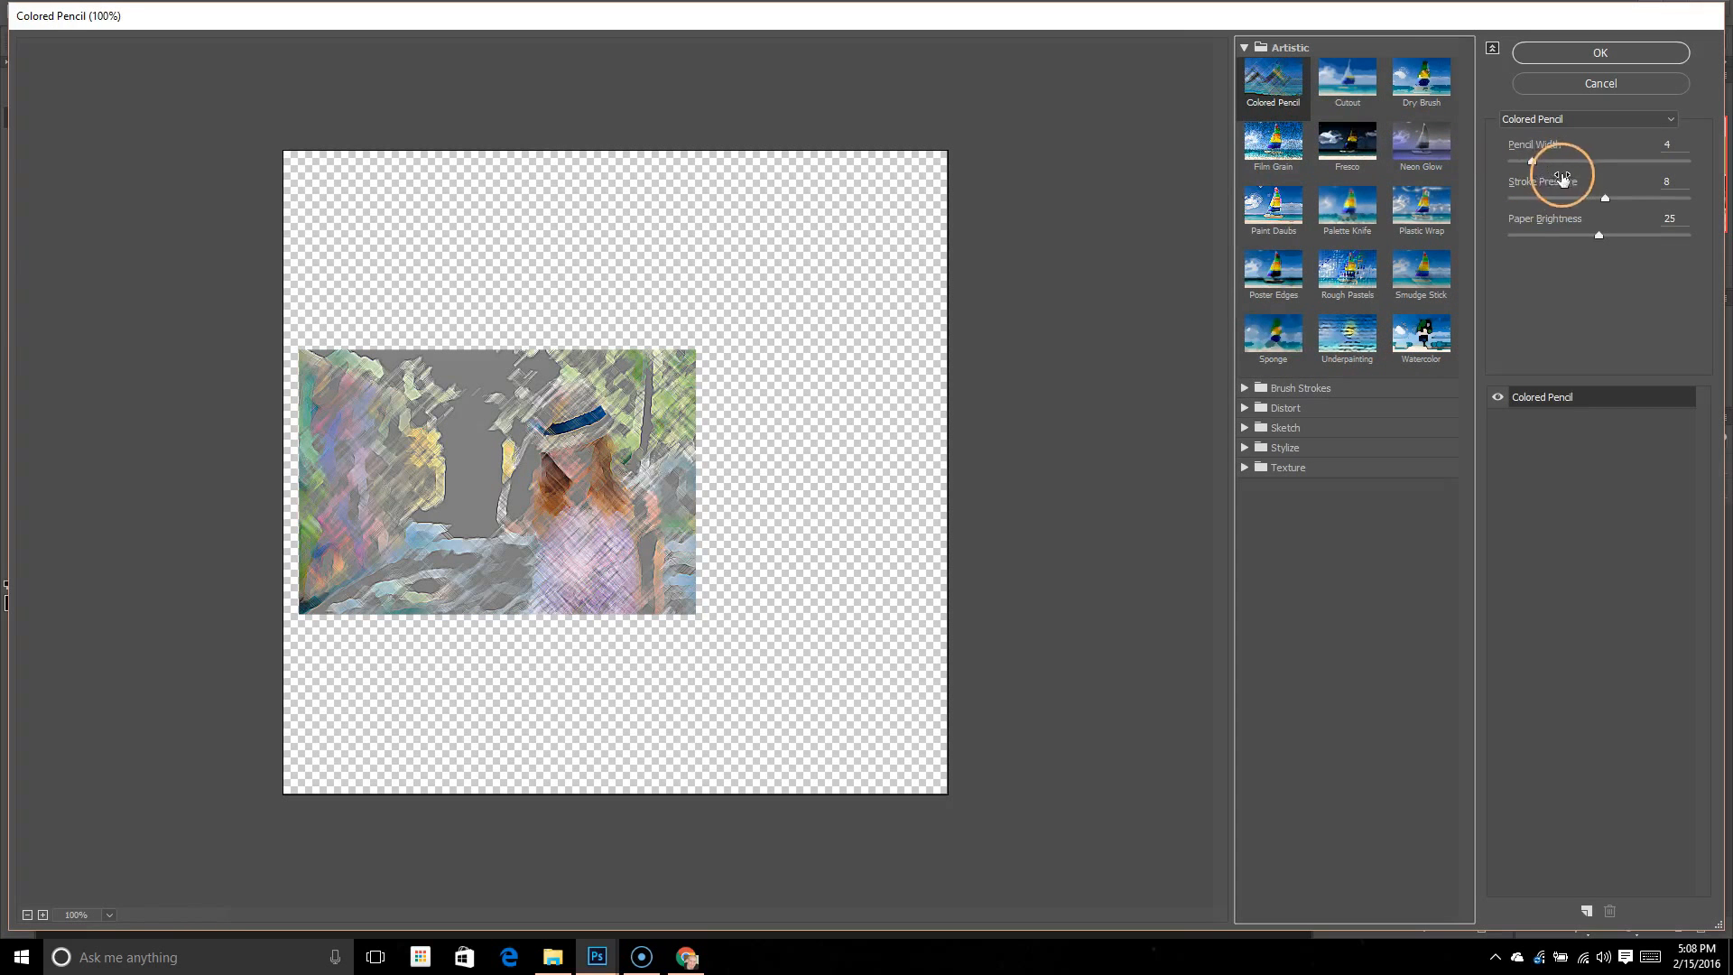
mouse_move(1604, 198)
left_mouse_down()
mouse_move(1562, 198)
mouse_move(1633, 200)
mouse_move(1670, 238)
mouse_move(1483, 242)
mouse_move(1519, 240)
left_mouse_up()
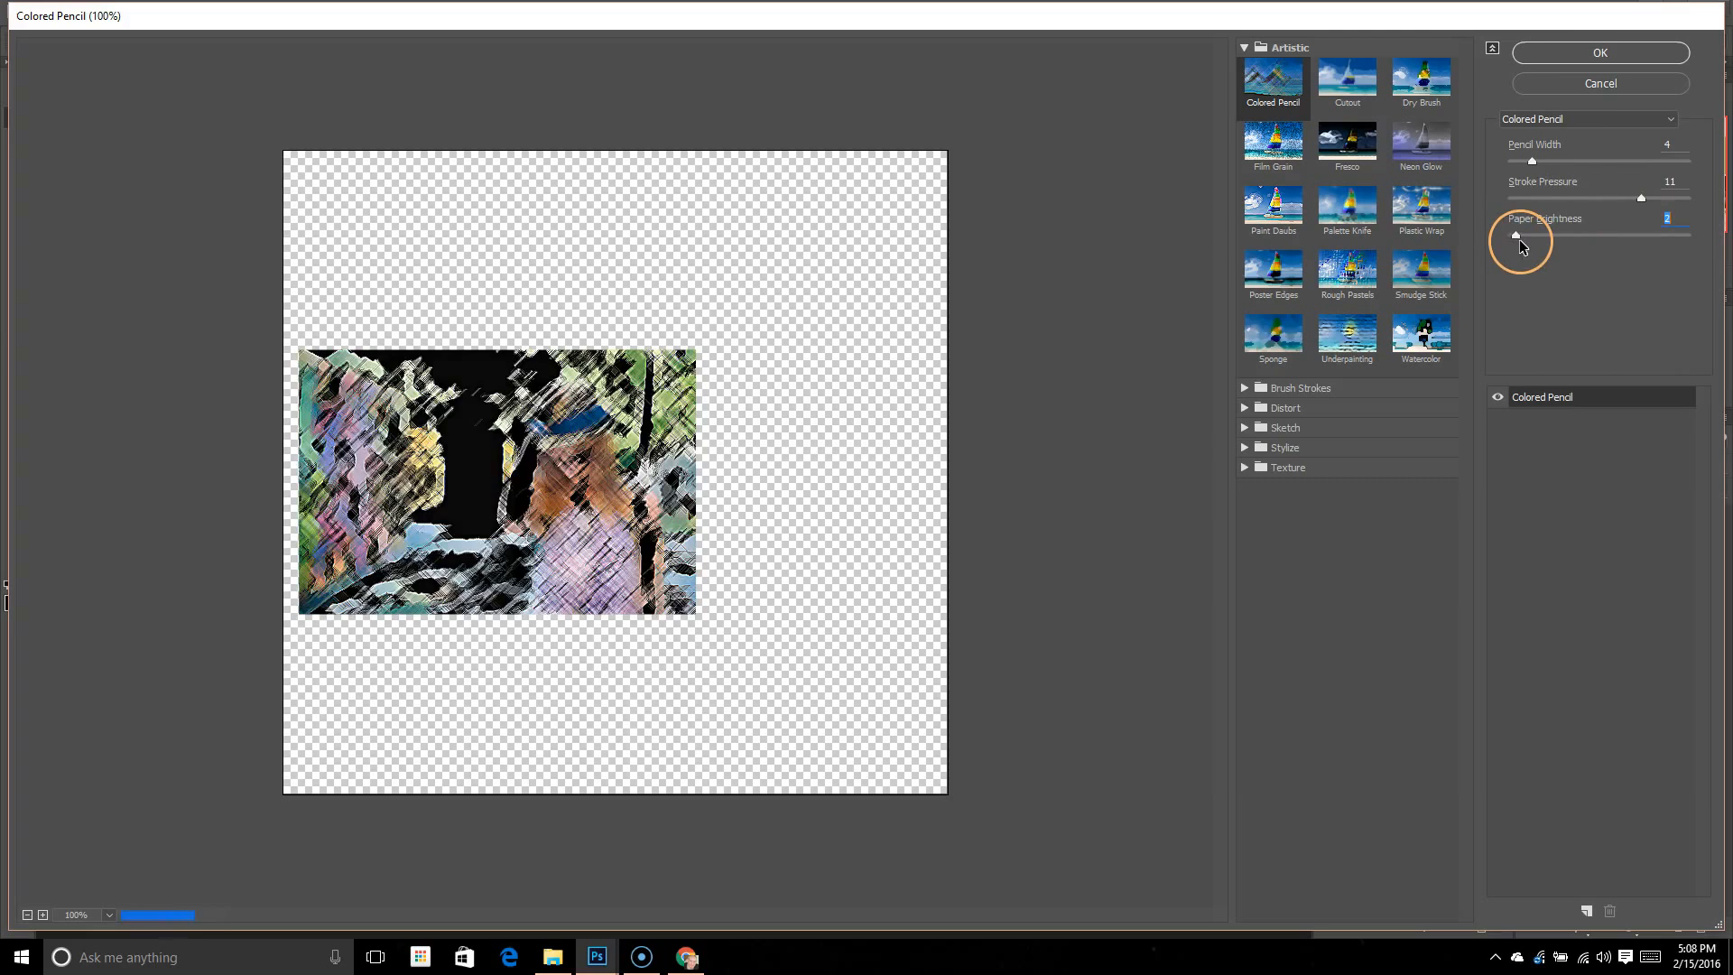
left_click(1600, 81)
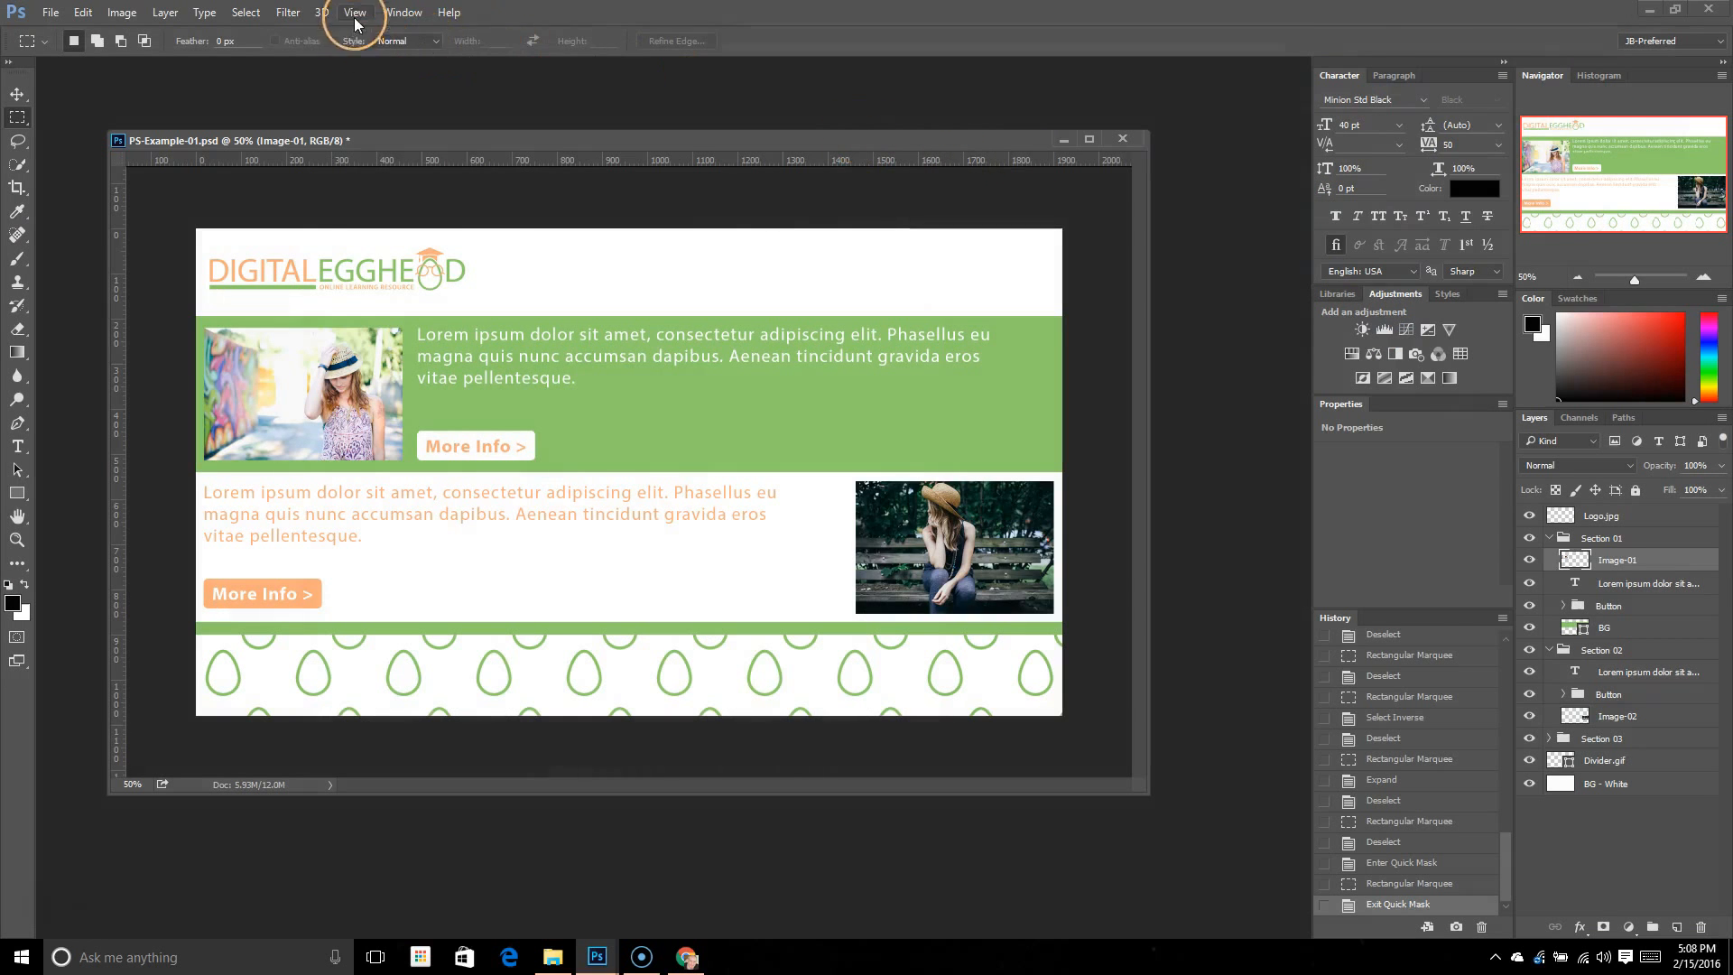
Try Adaptive Wide Angle on Image-01 with Perspective correction, Scale 64%, Focal Length 14.93 mm and Crop Factor 4.07, and discard it
left_click(288, 13)
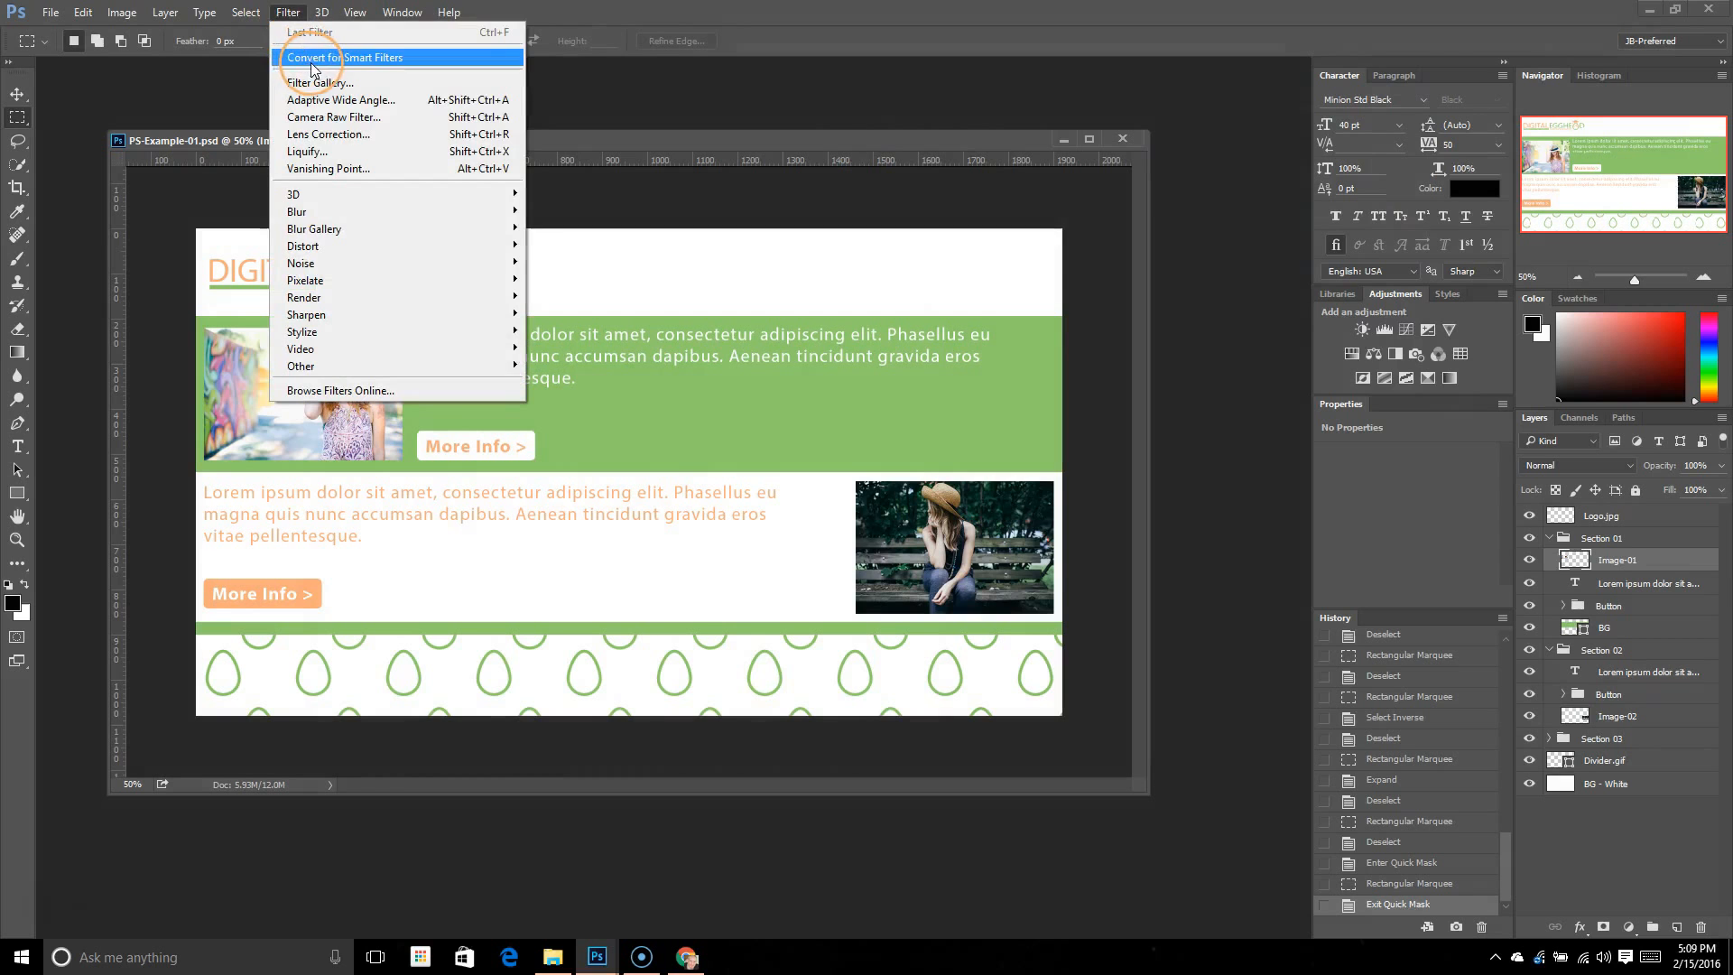
left_click(340, 100)
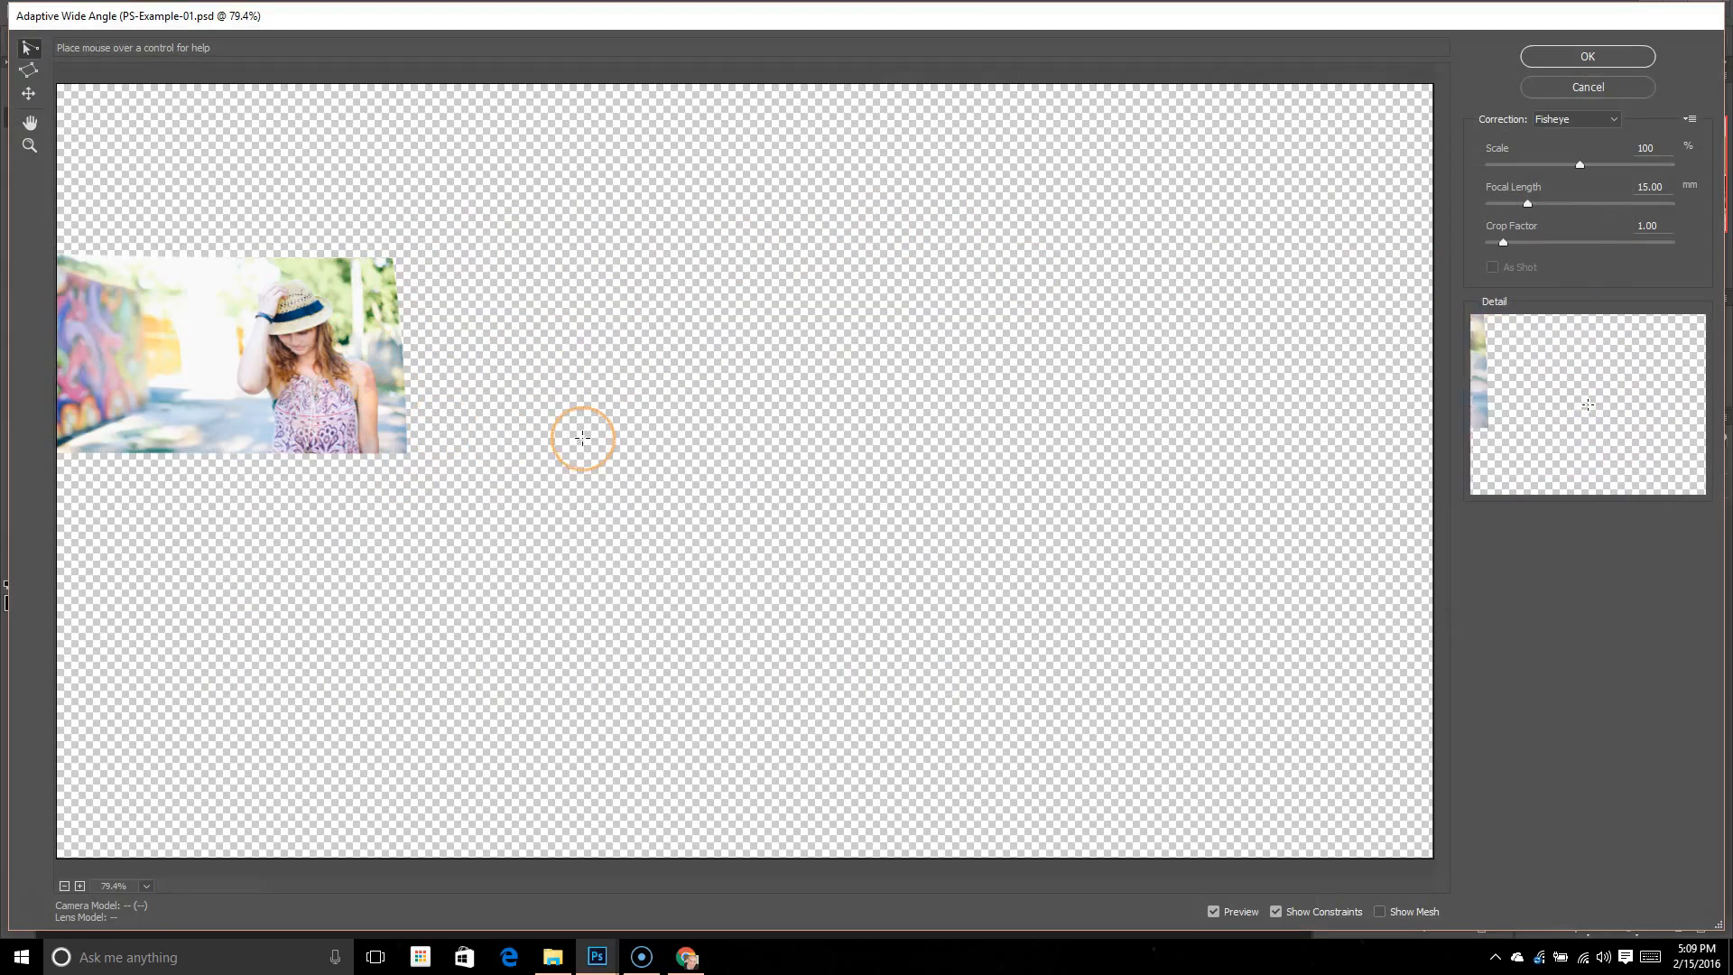
left_click_drag(1580, 164, 1561, 246)
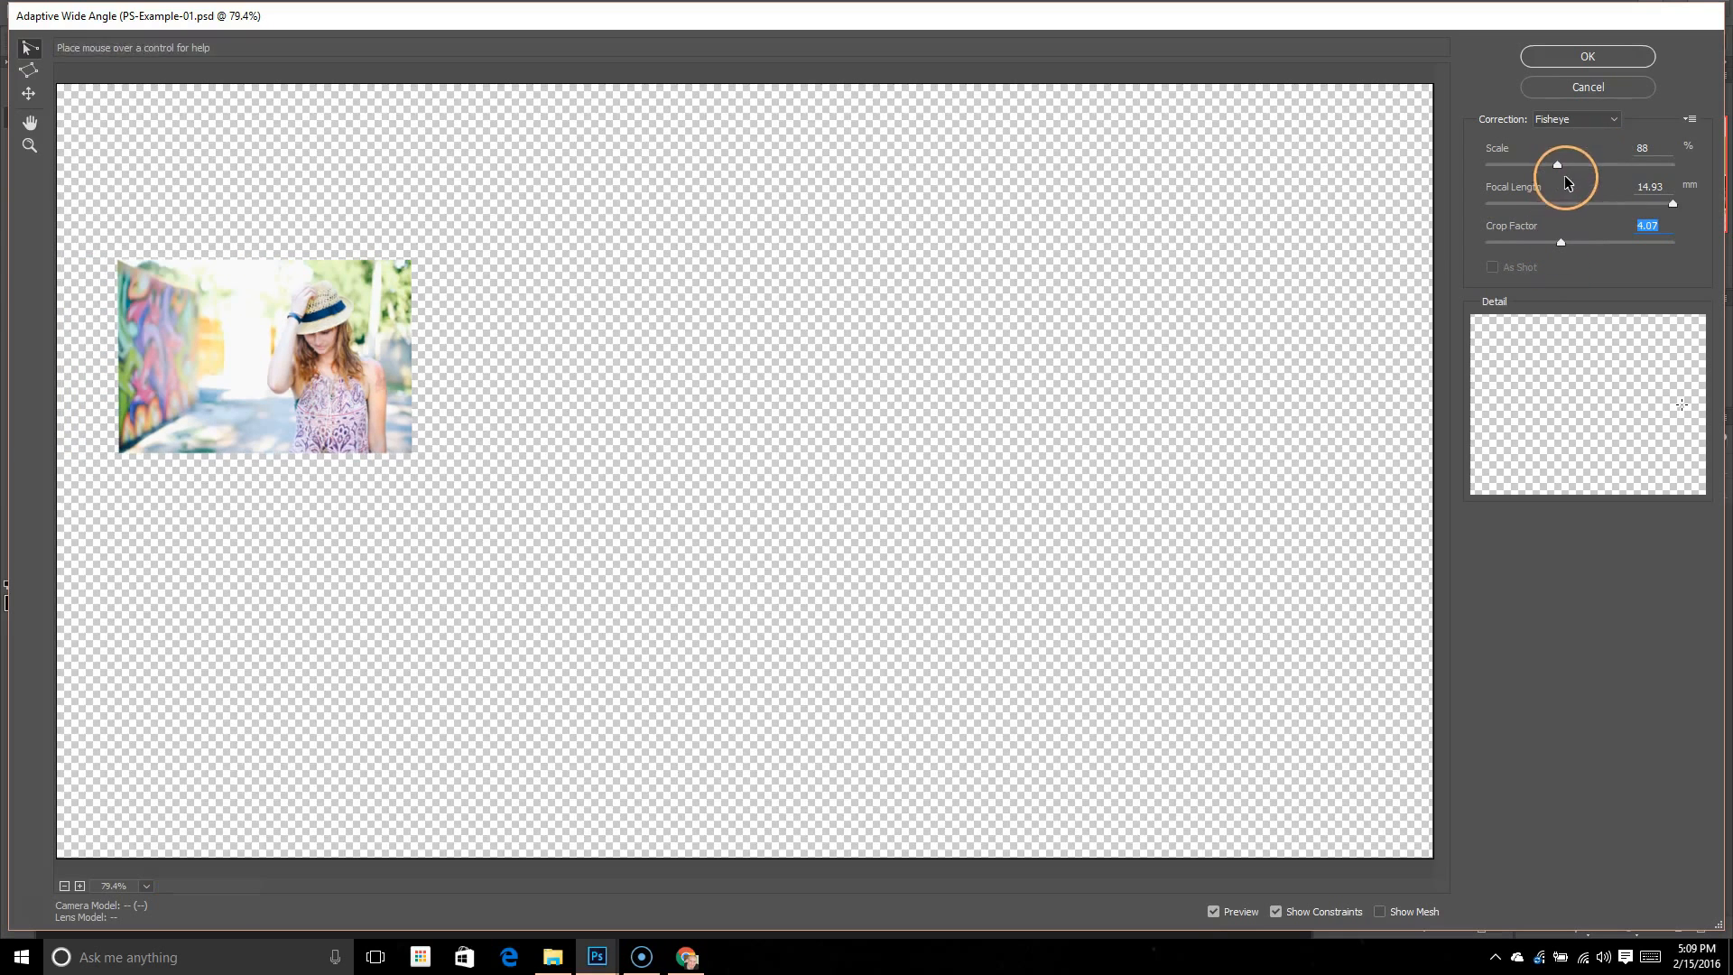
left_click_drag(1558, 166, 1515, 163)
left_click(1577, 119)
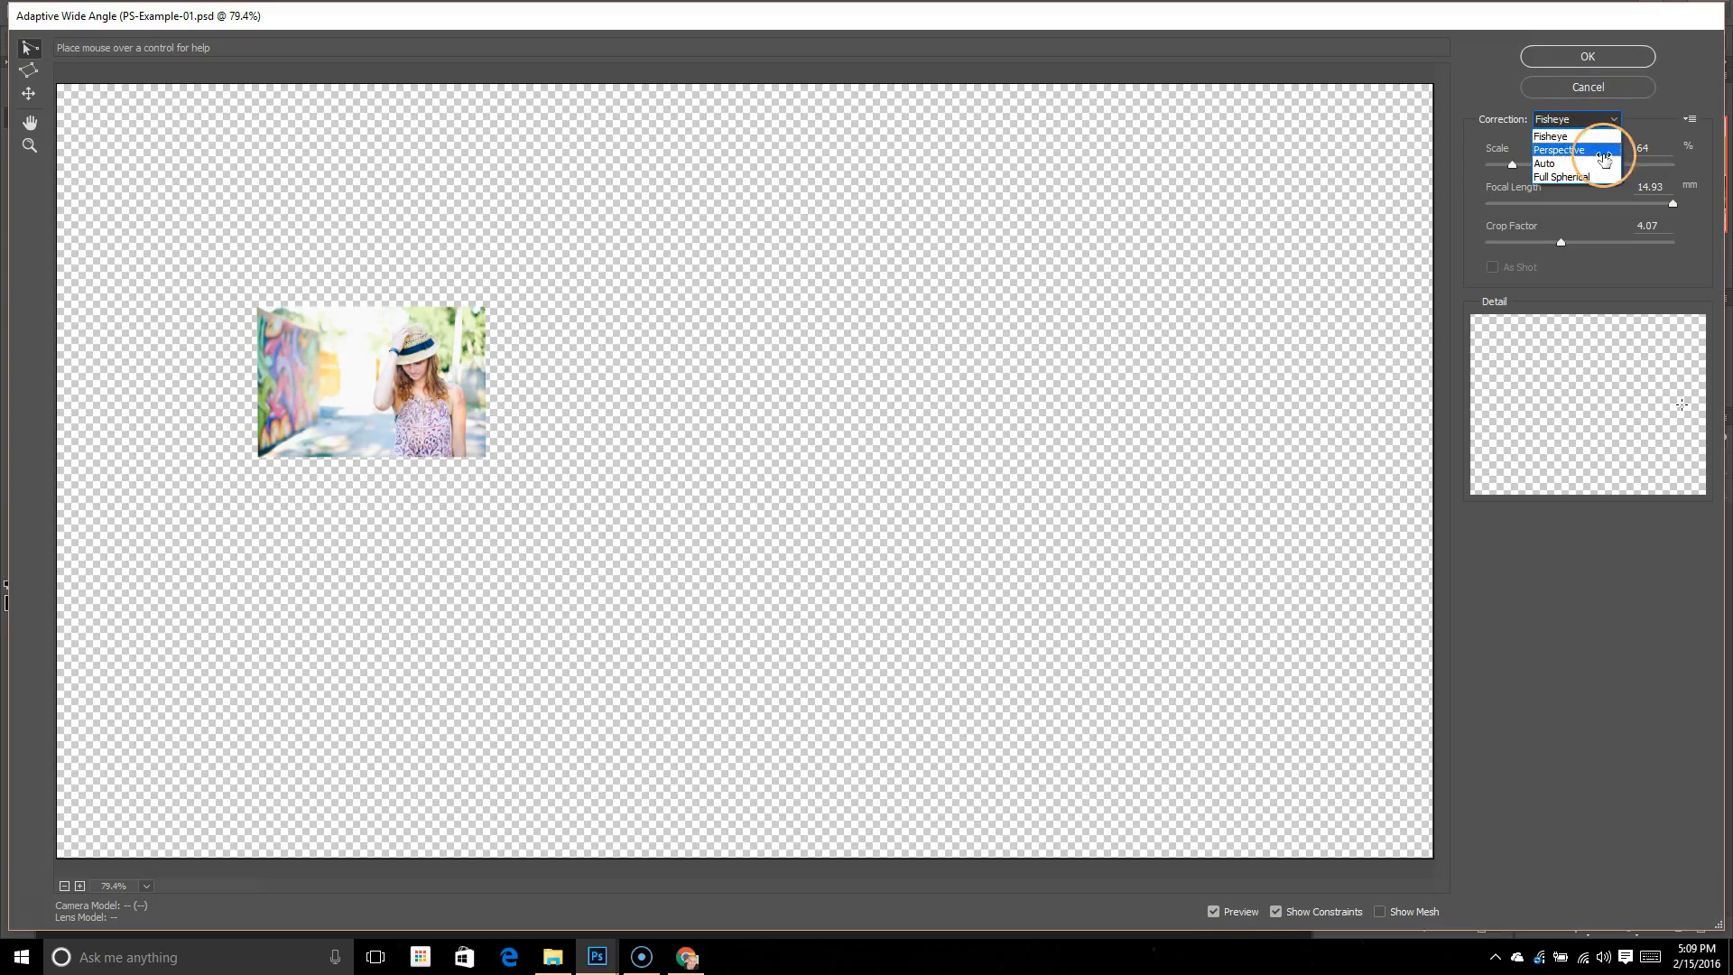
left_click(1589, 152)
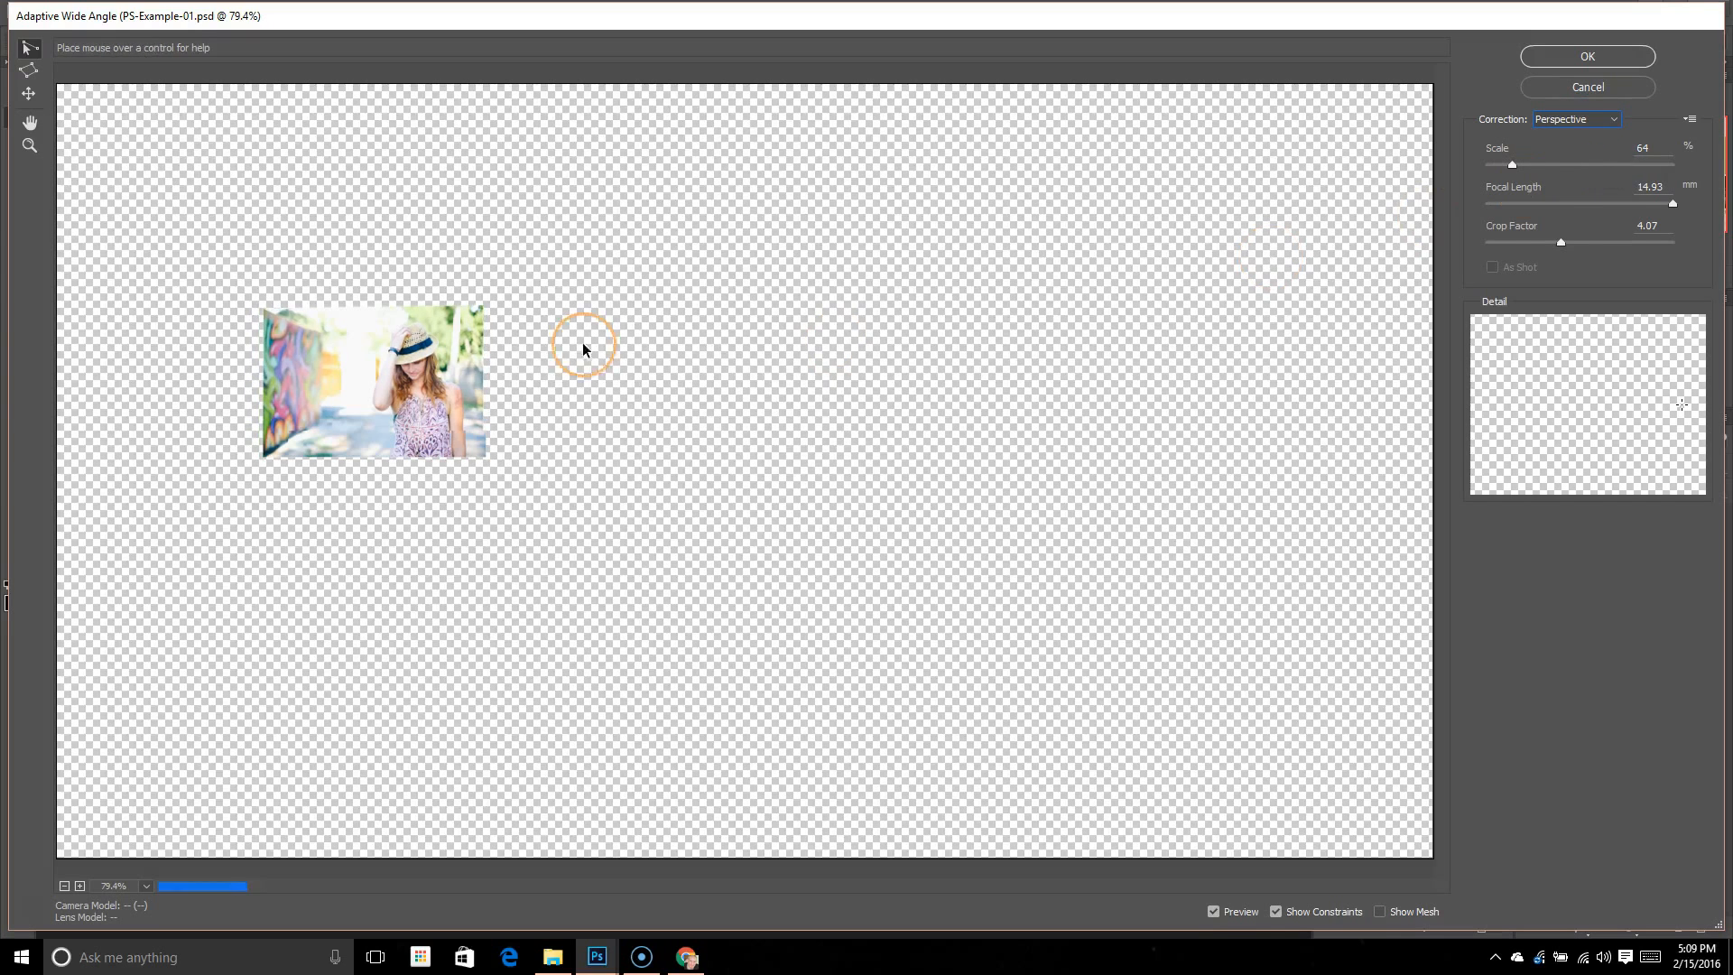
left_click(1620, 87)
Try warping the woman in the Image-01 photo with Liquify at brush size 100 and pressure 100, and discard it
left_click(290, 15)
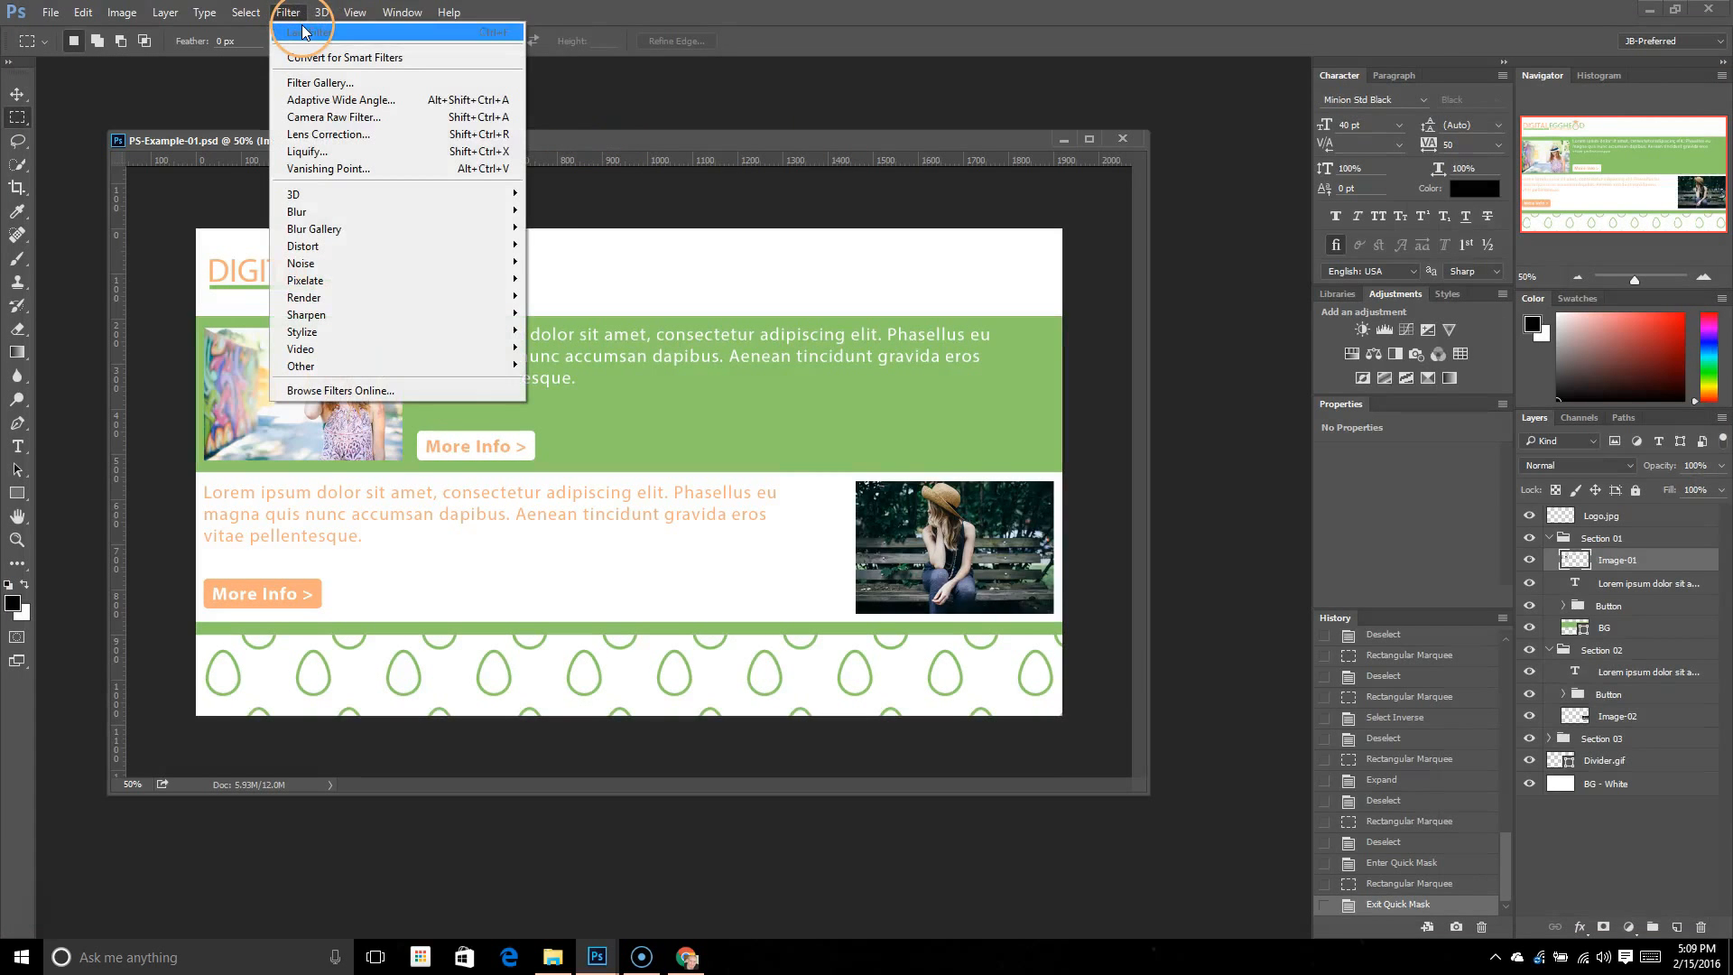
left_click(388, 134)
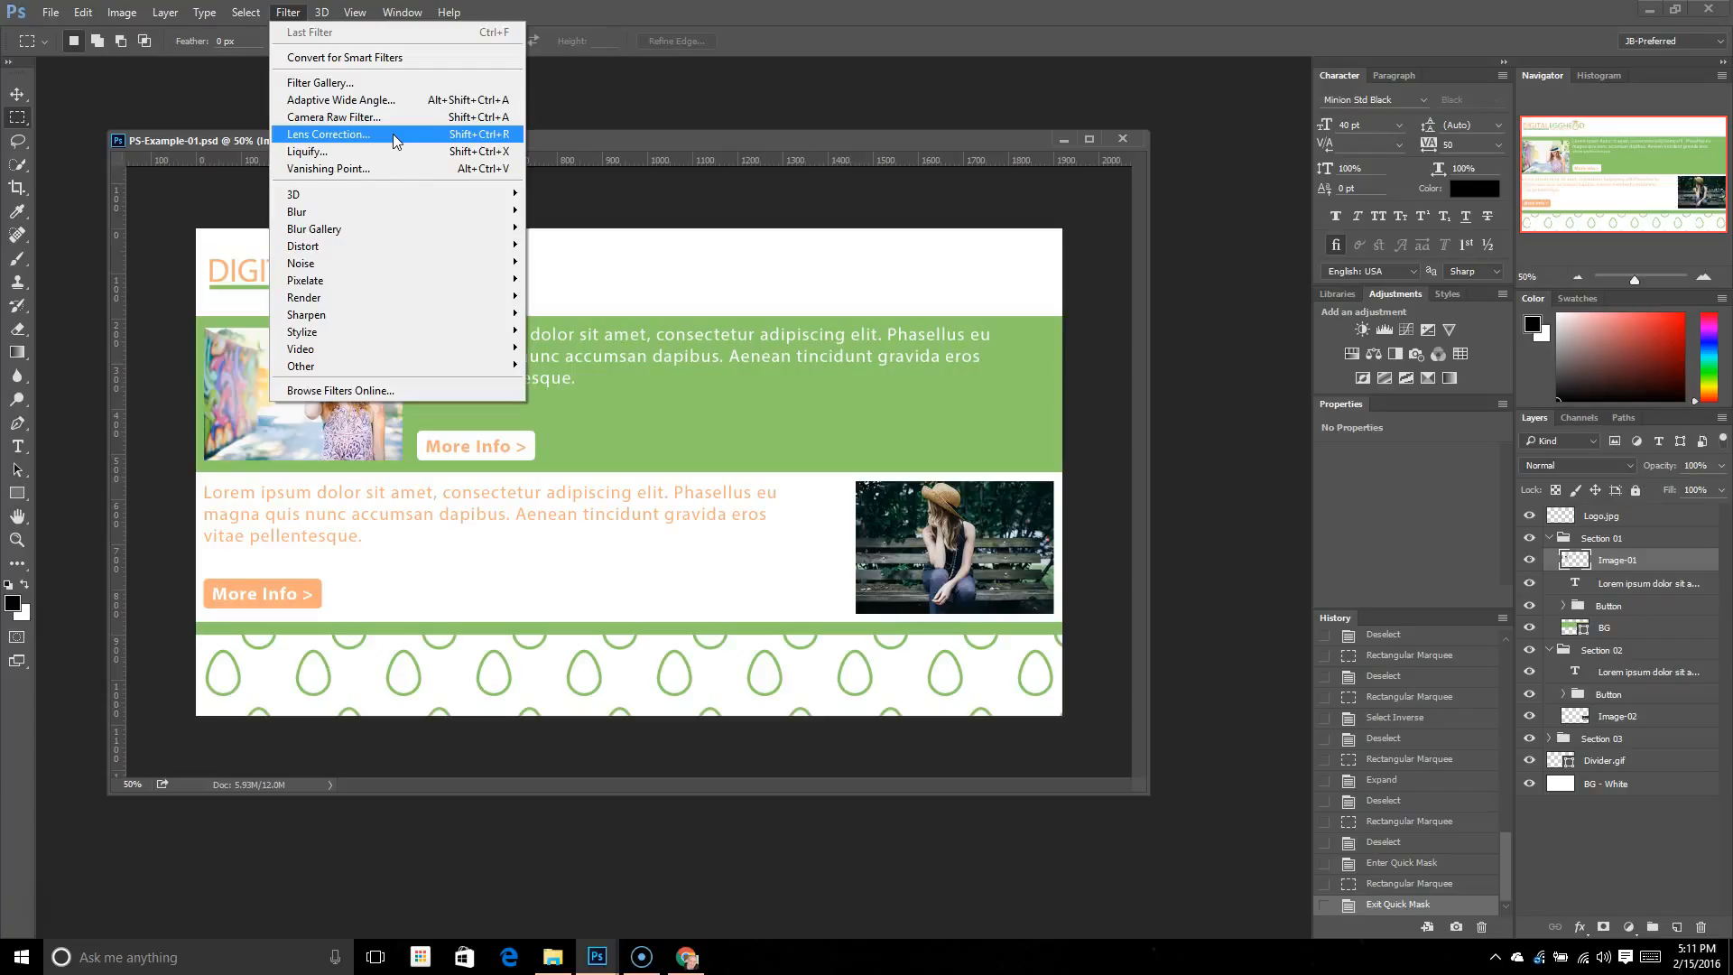
left_click(383, 154)
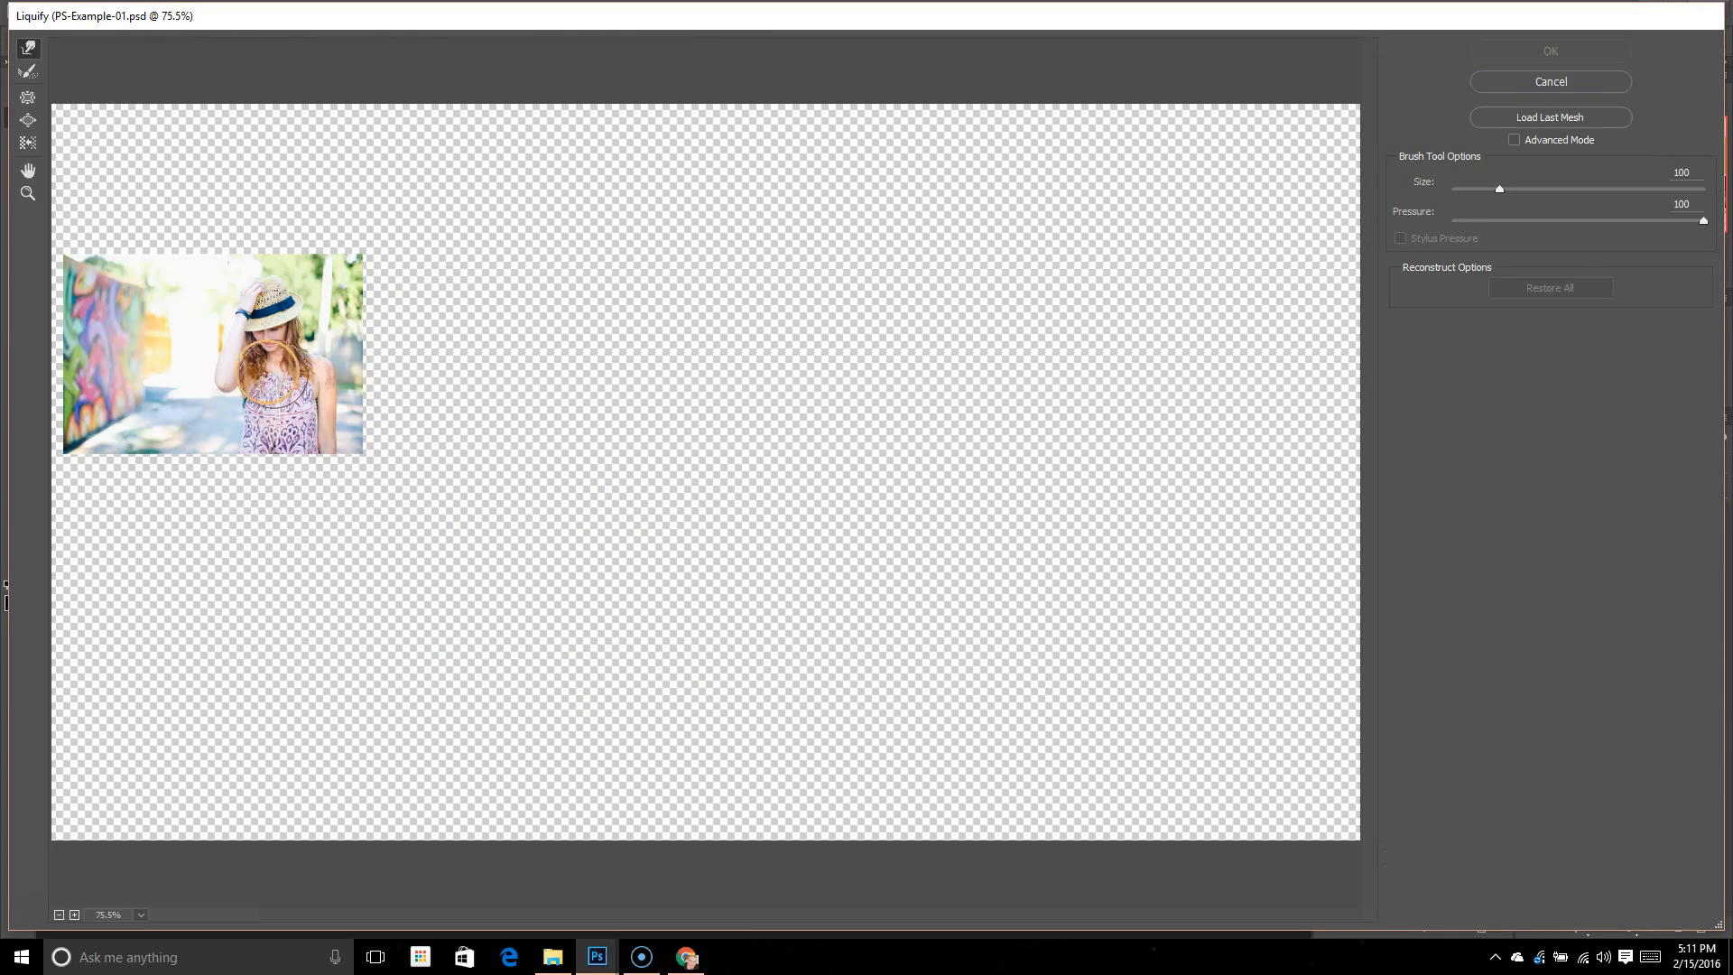
mouse_move(269, 370)
left_mouse_down()
mouse_move(252, 334)
mouse_move(280, 343)
mouse_move(235, 325)
mouse_move(258, 370)
mouse_move(368, 445)
left_mouse_up()
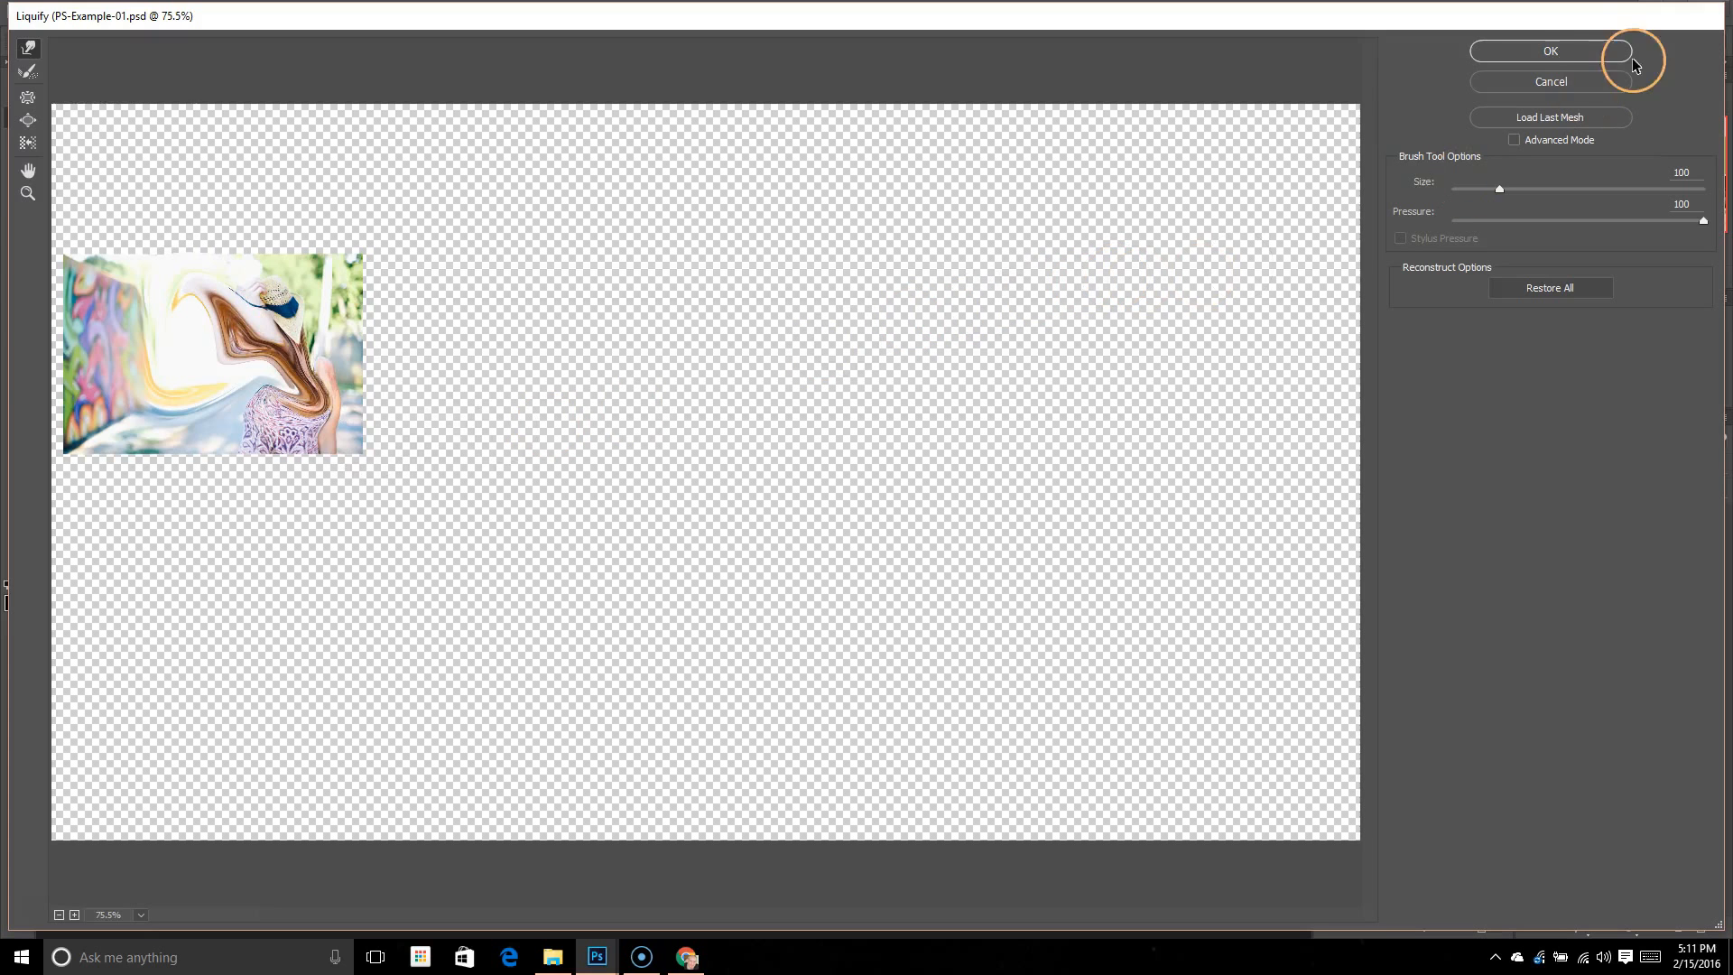
left_click(1580, 83)
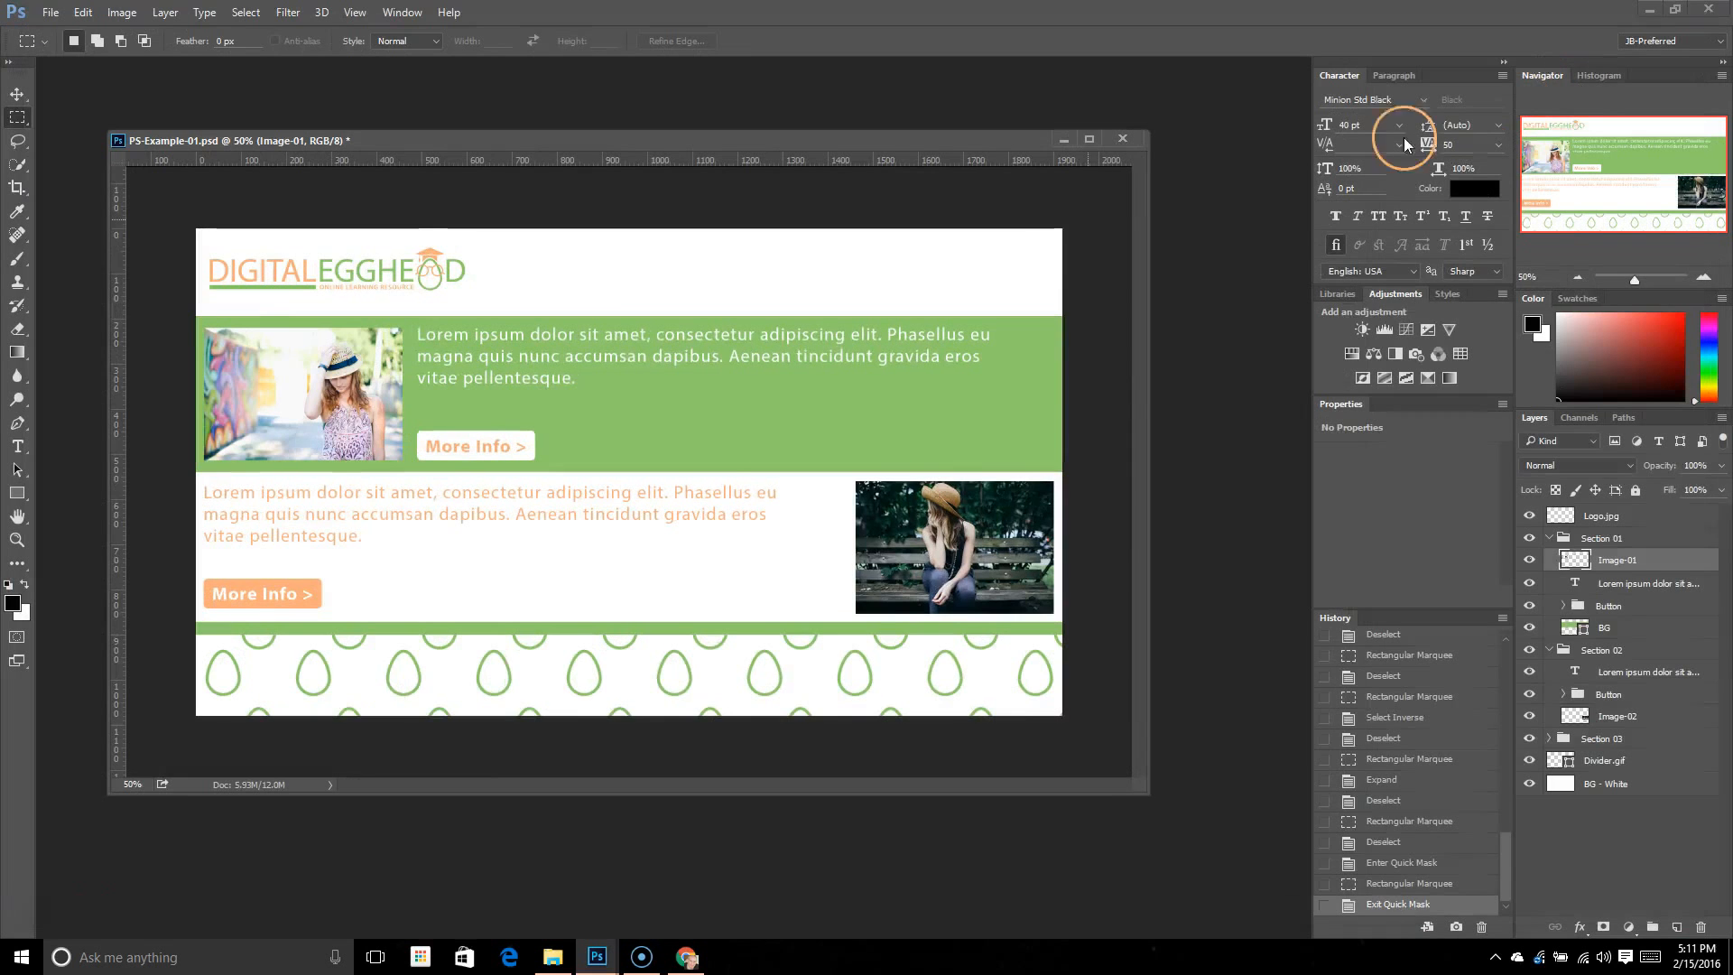
left_click(287, 12)
left_click(340, 155)
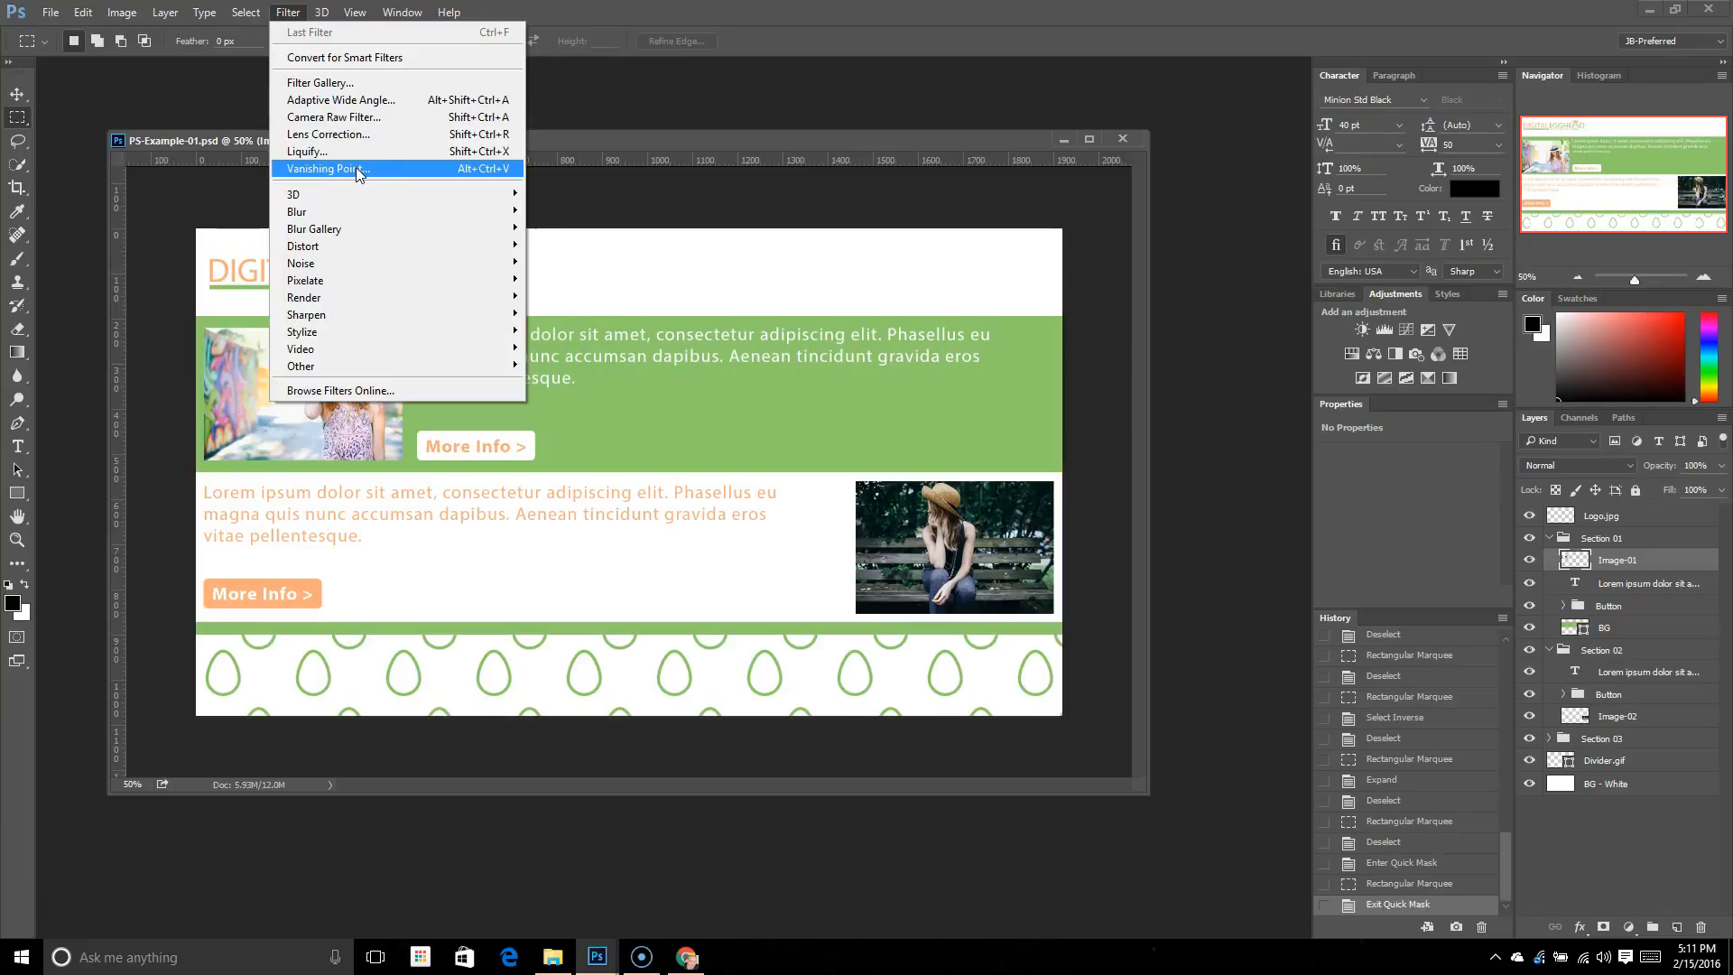
left_click(348, 316)
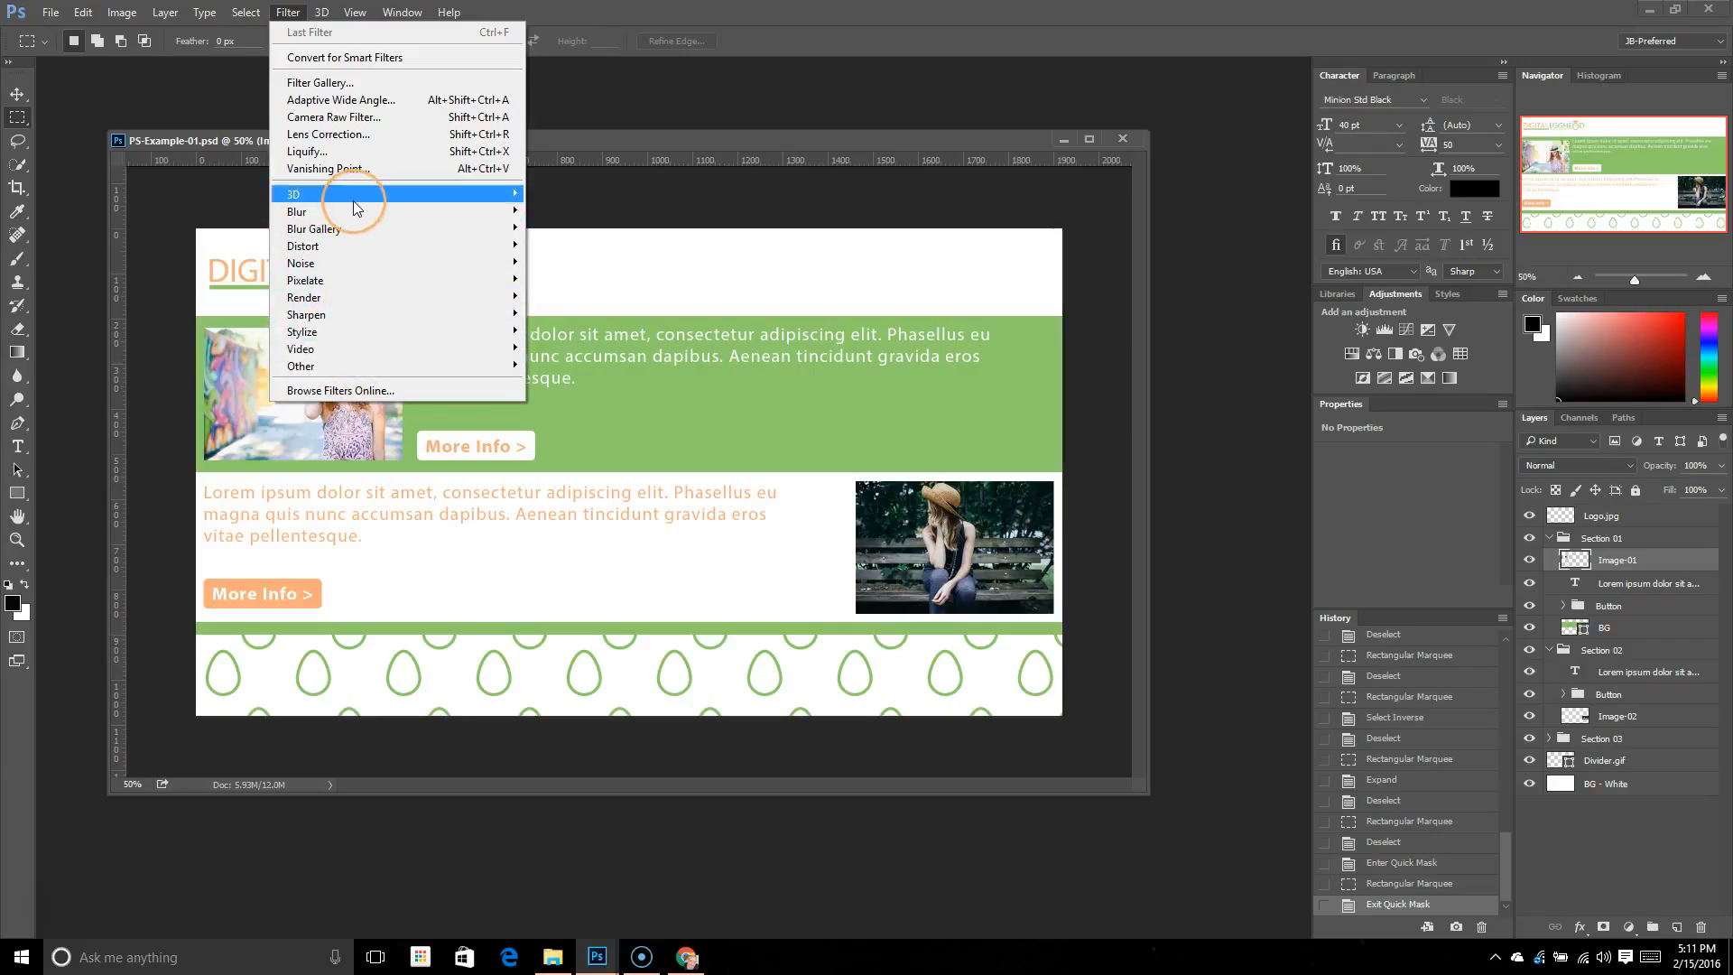
mouse_move(354, 200)
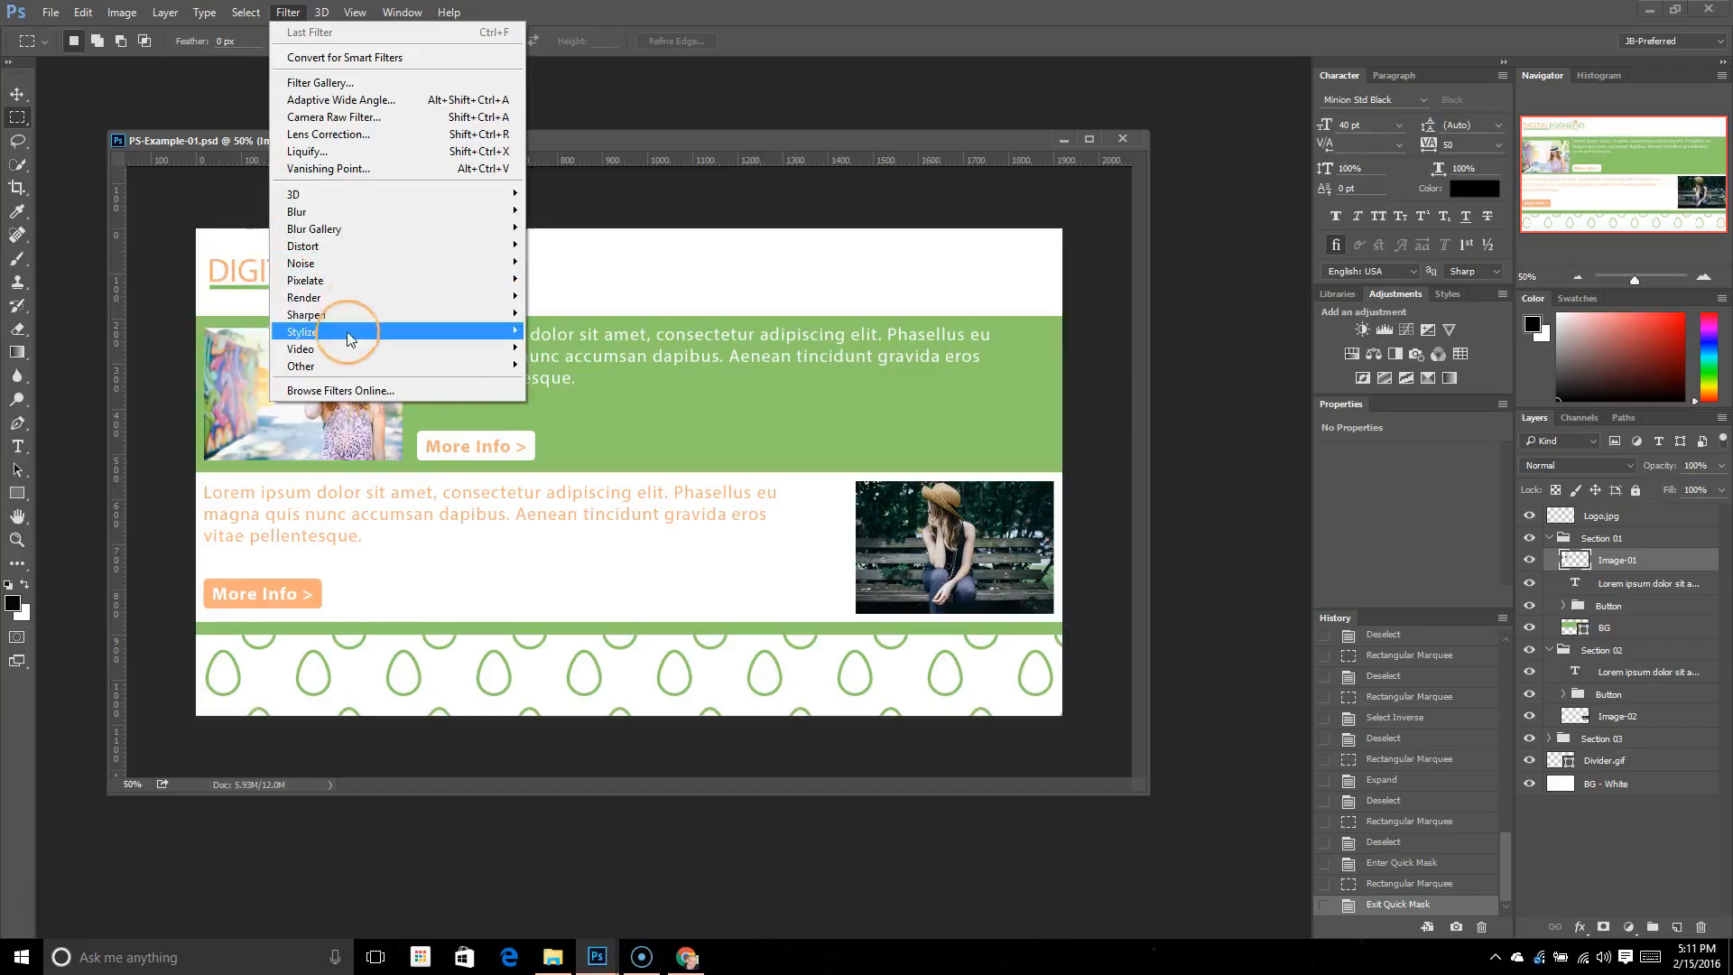
mouse_move(349, 334)
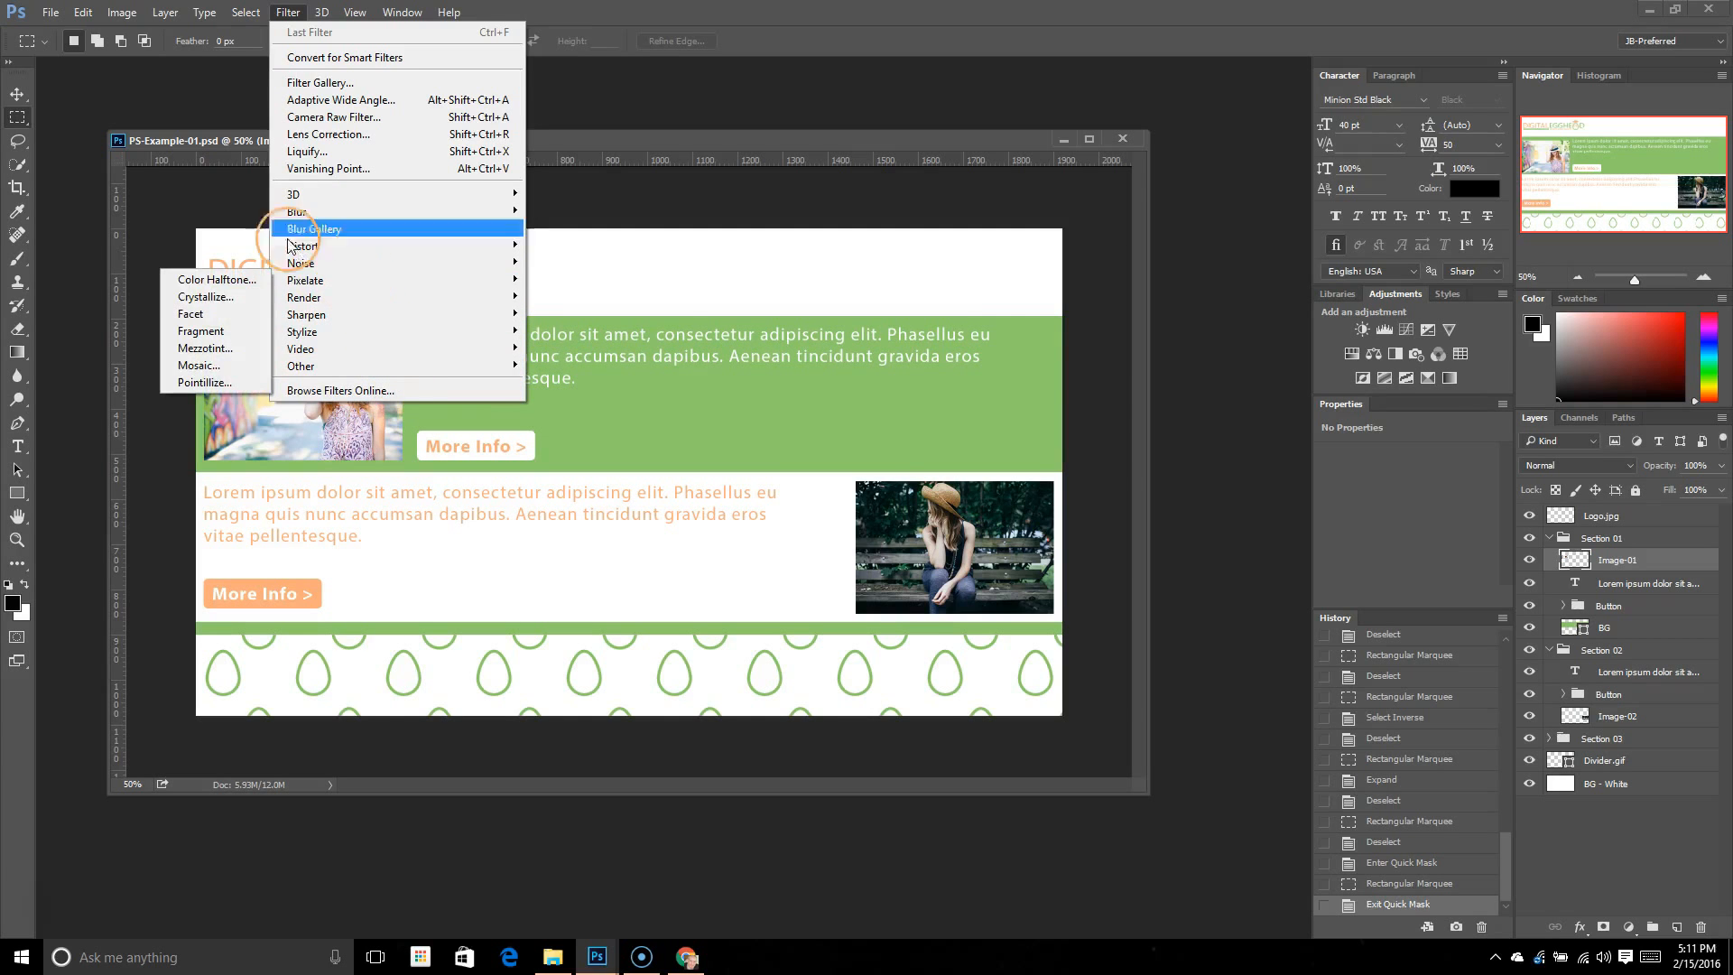
left_click(288, 12)
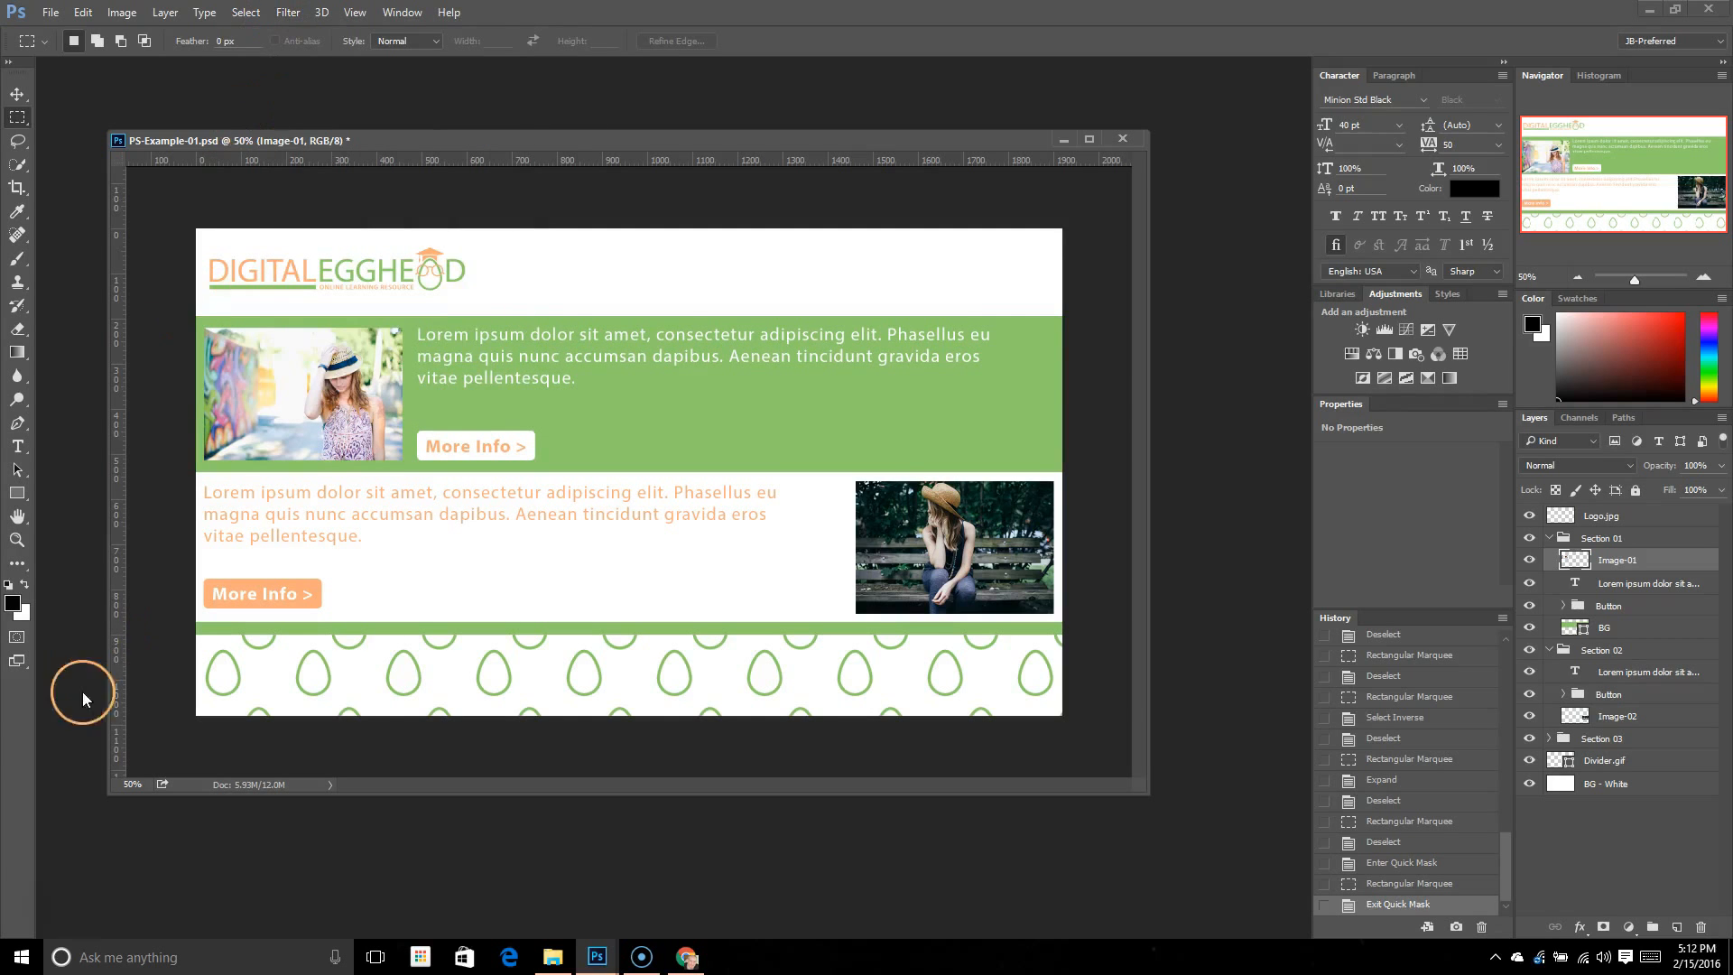
left_click(323, 13)
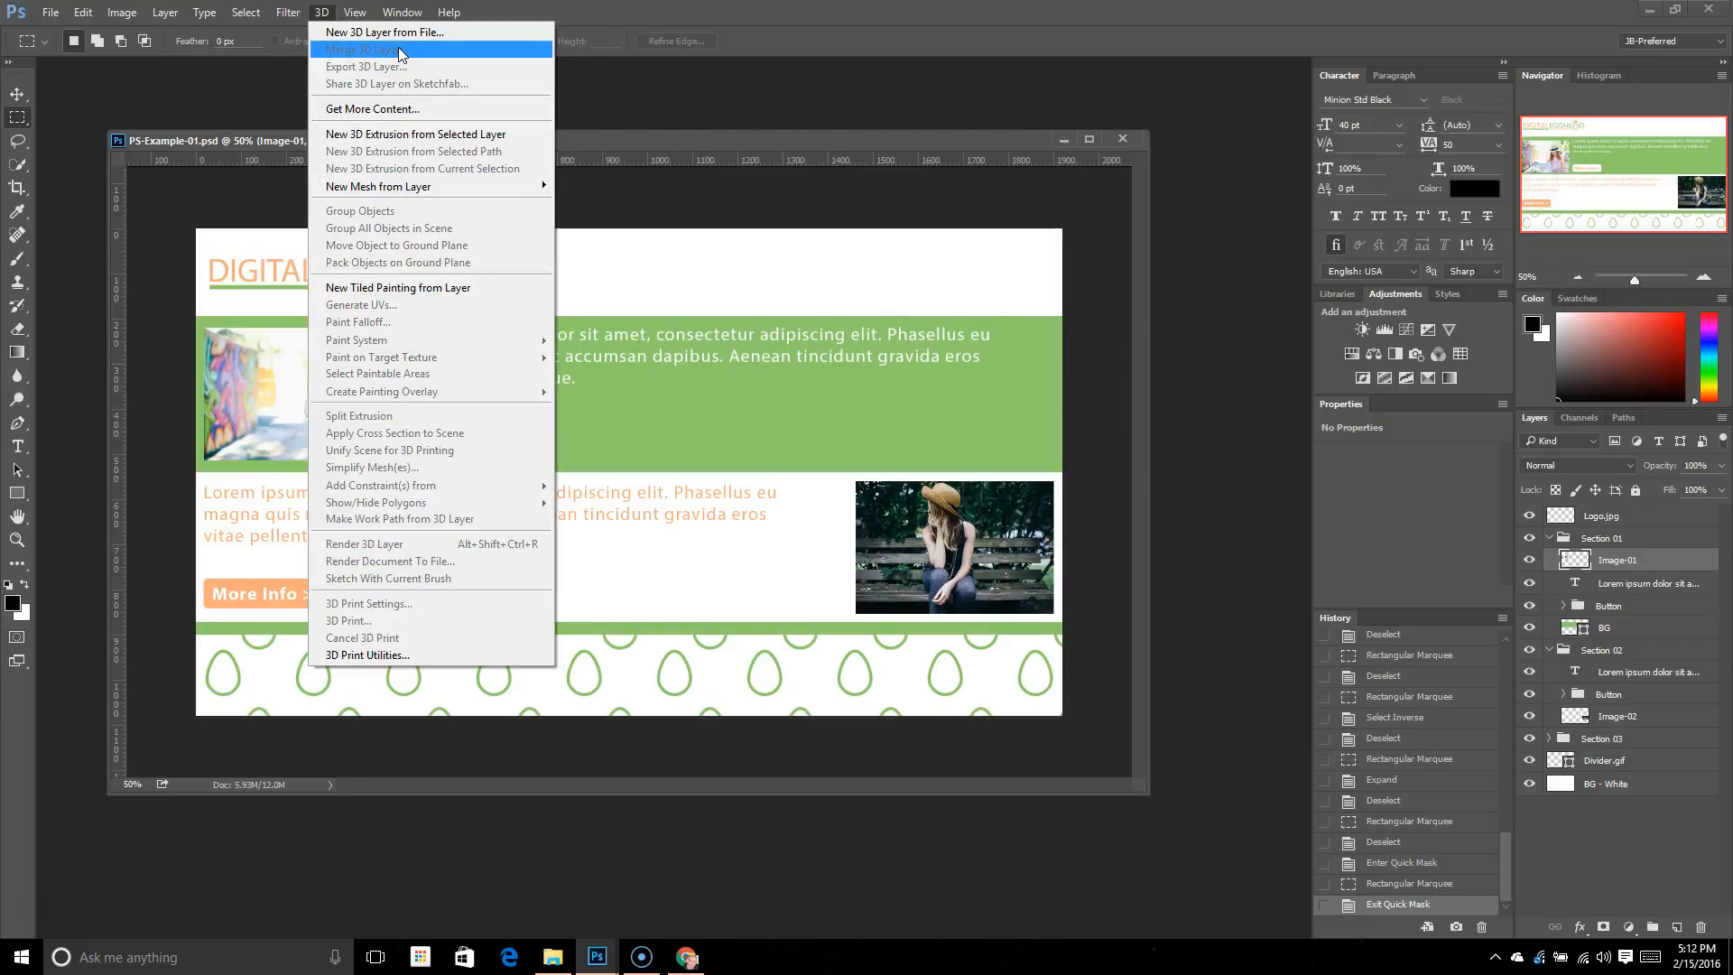
left_click(327, 18)
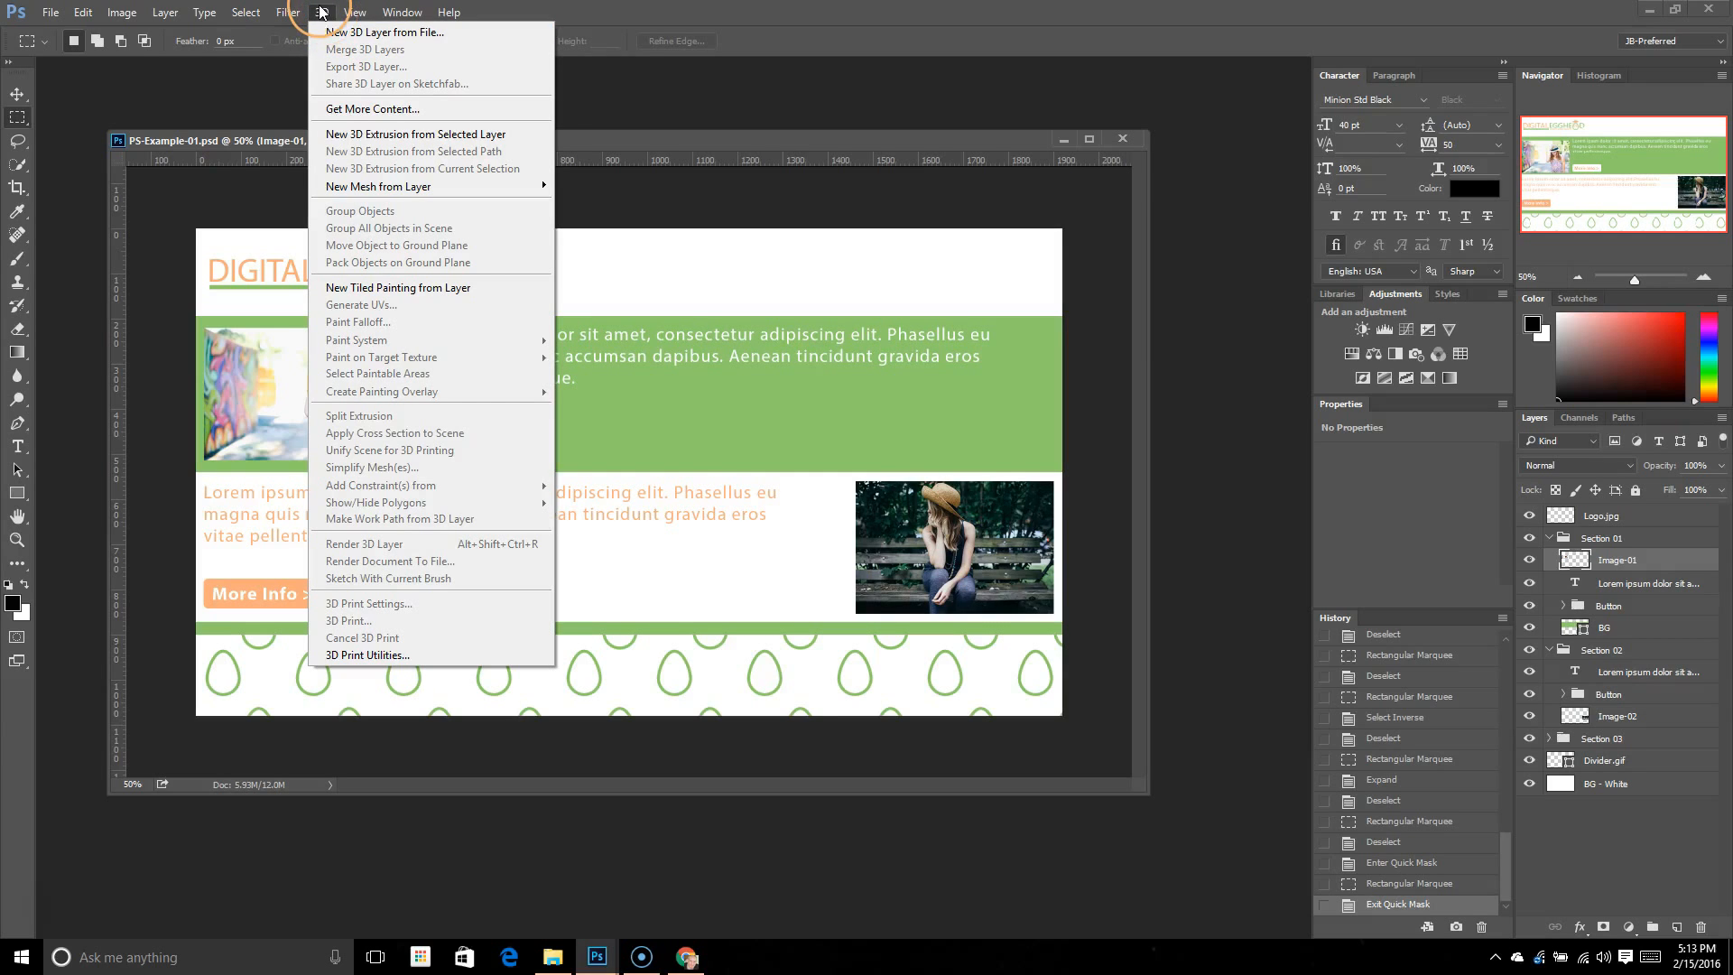
left_click(339, 73)
left_click(343, 14)
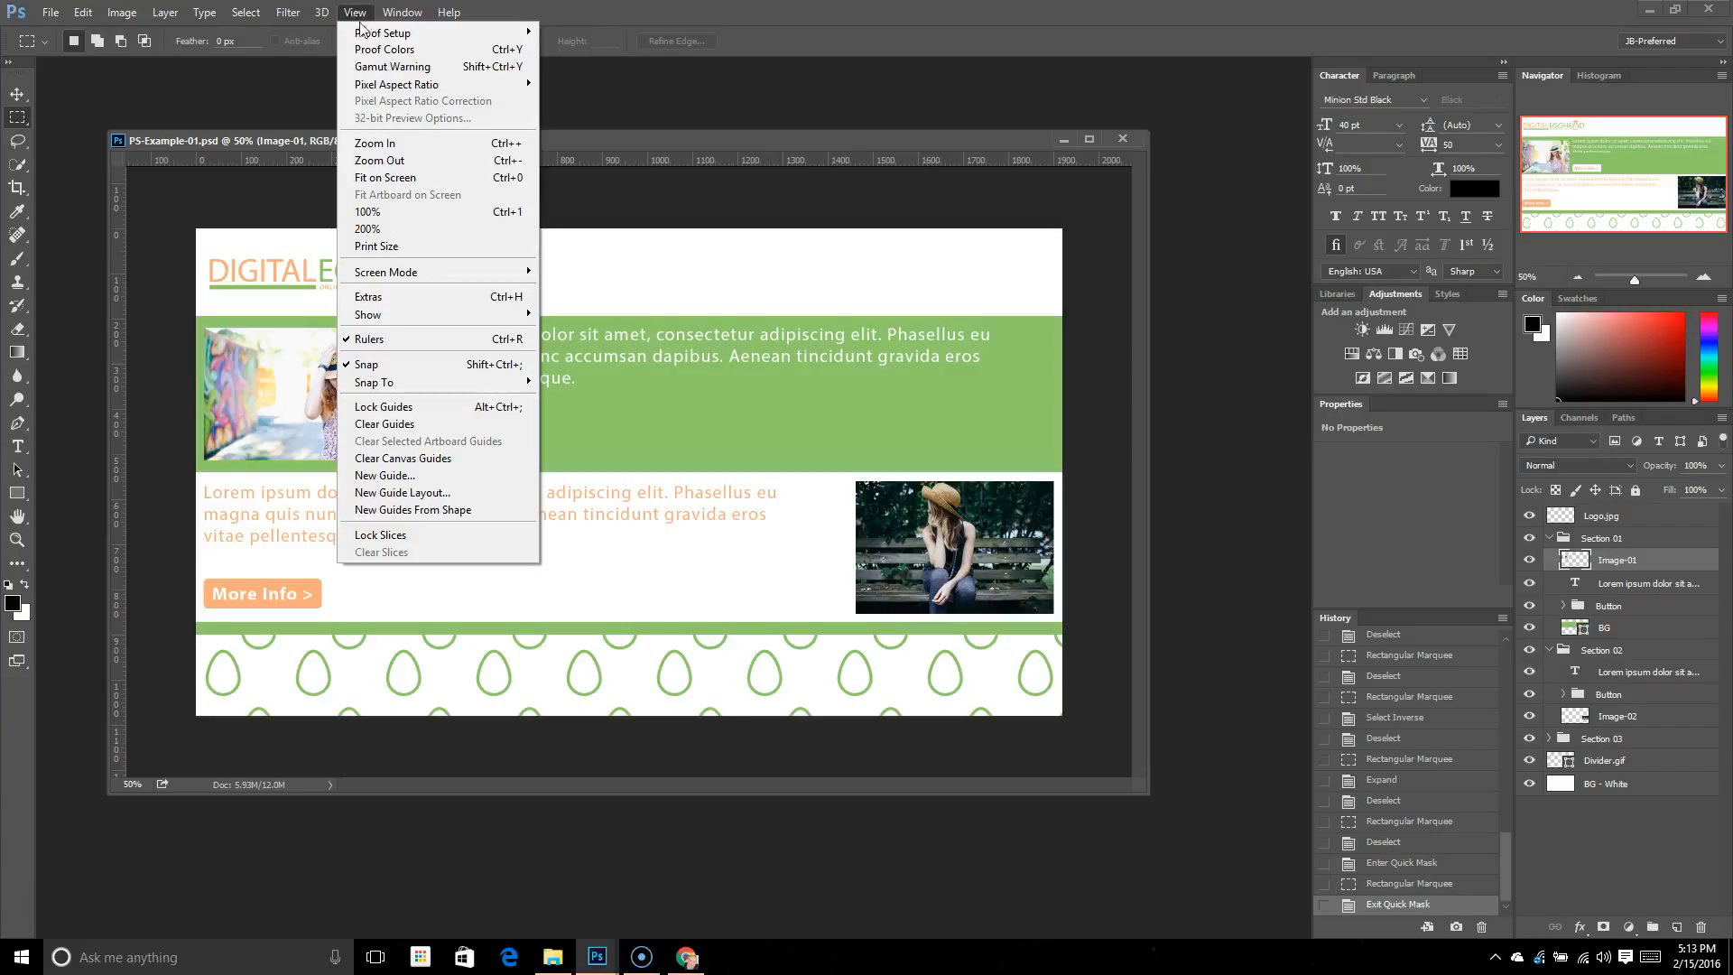
mouse_move(364, 34)
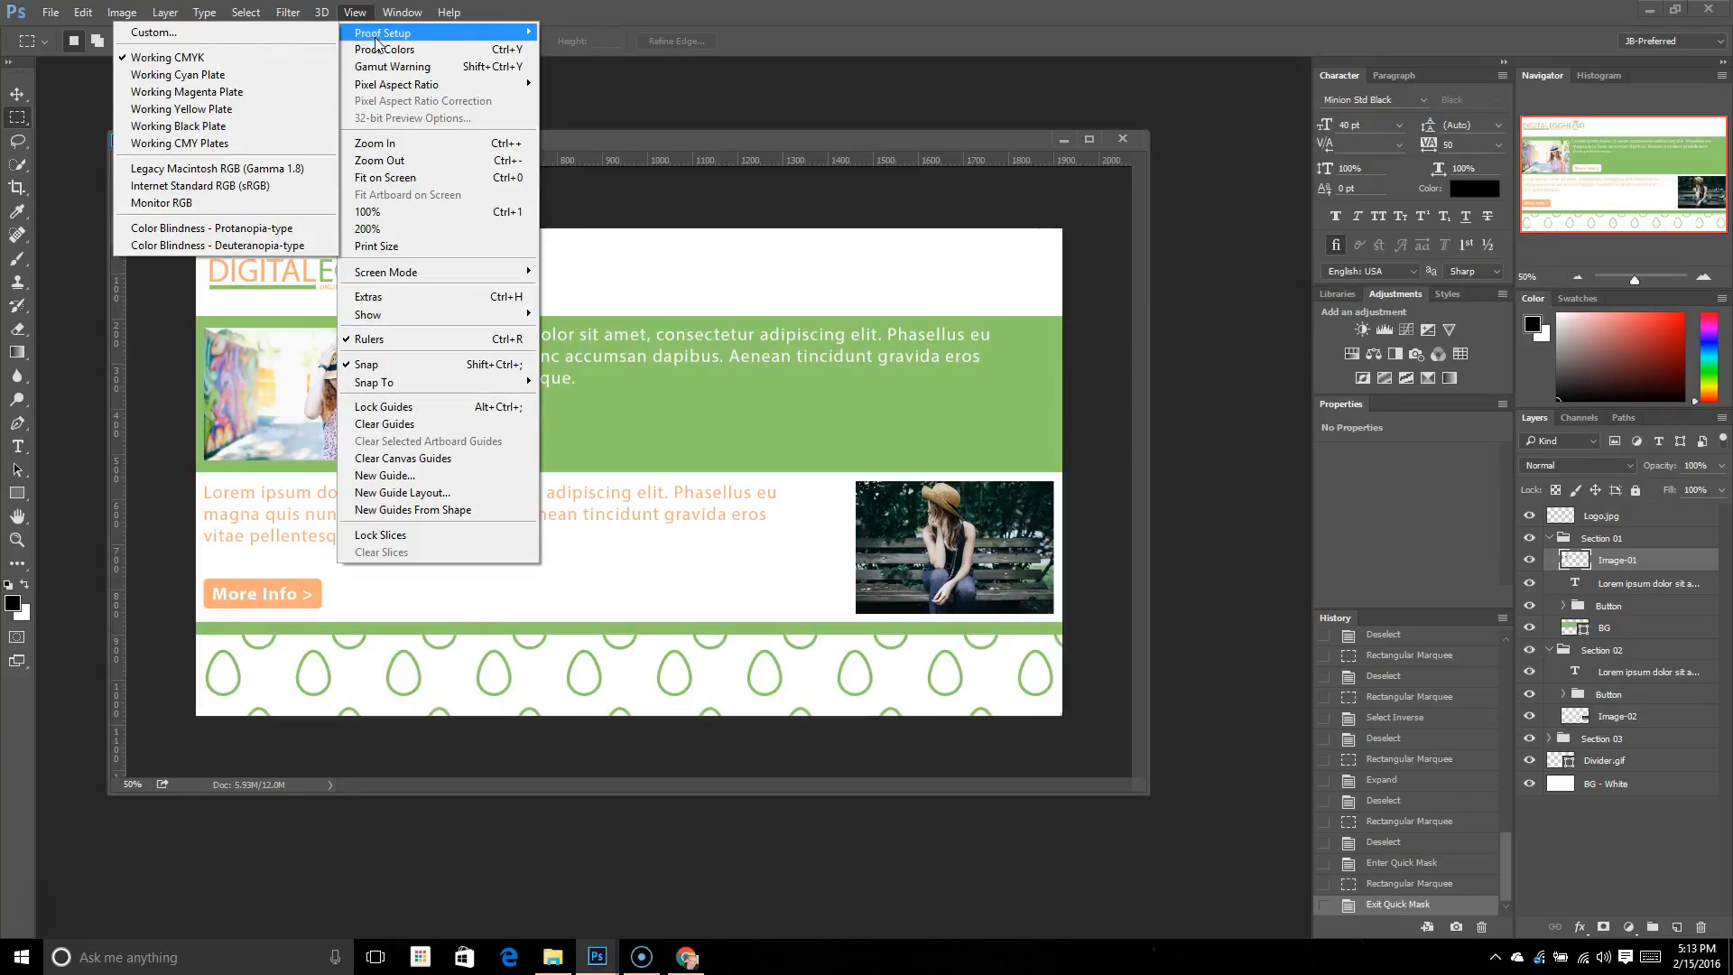
left_click(246, 63)
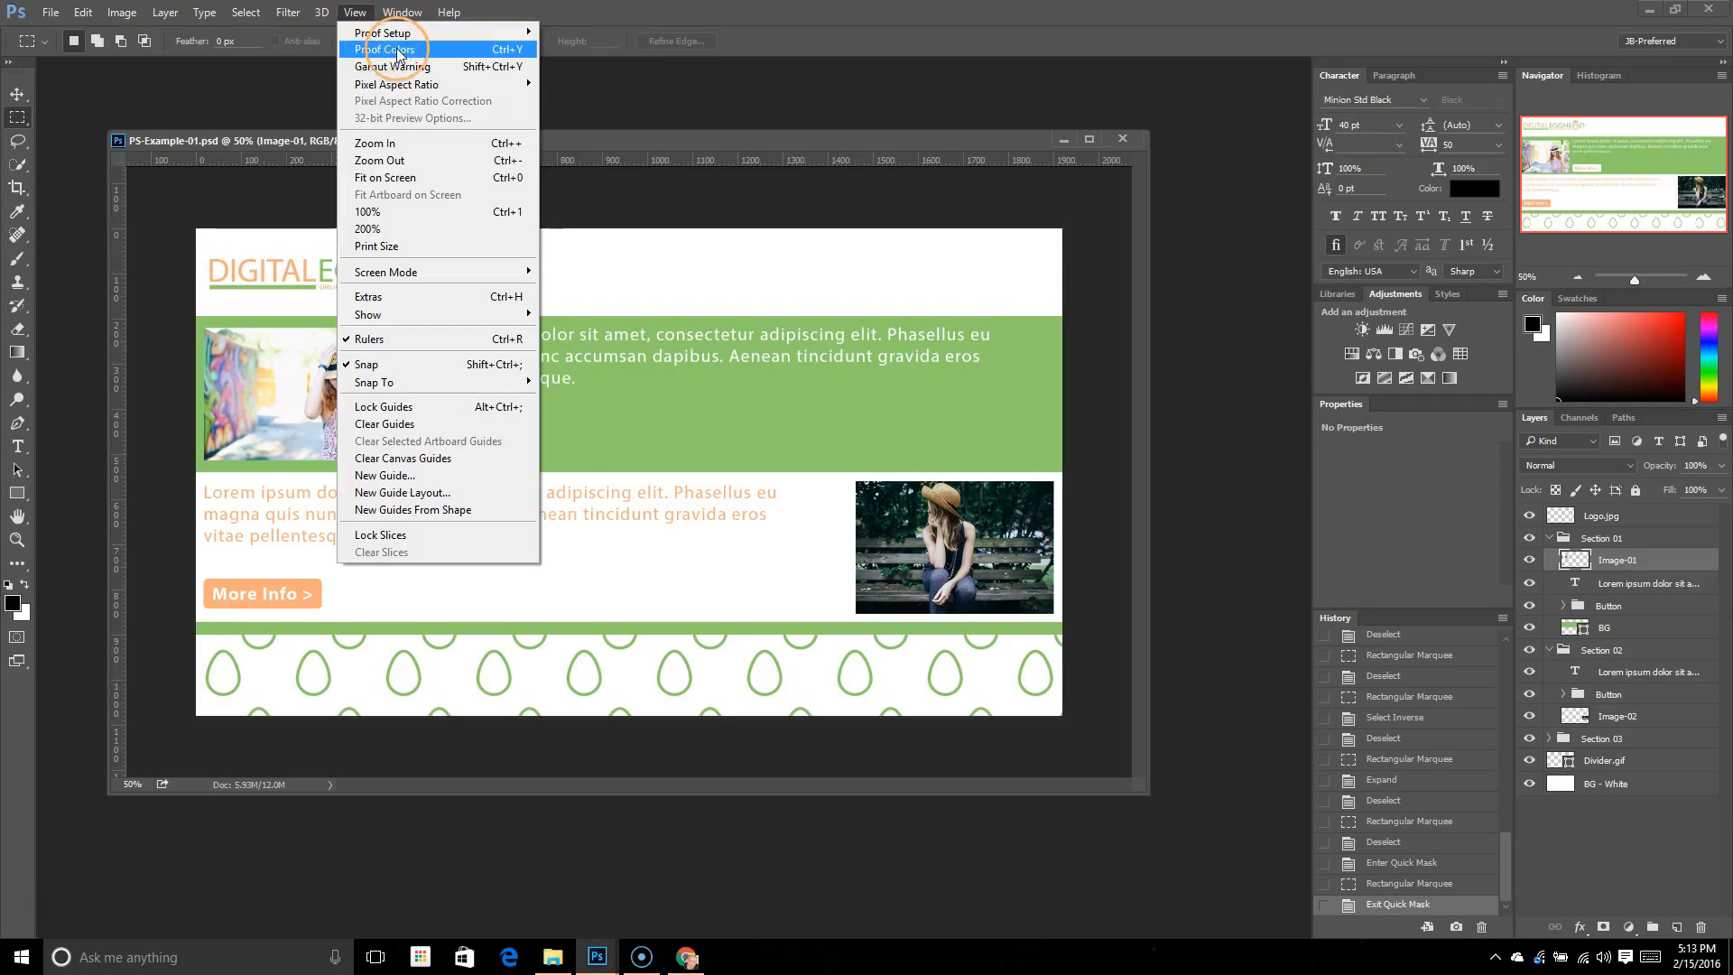
mouse_move(375, 91)
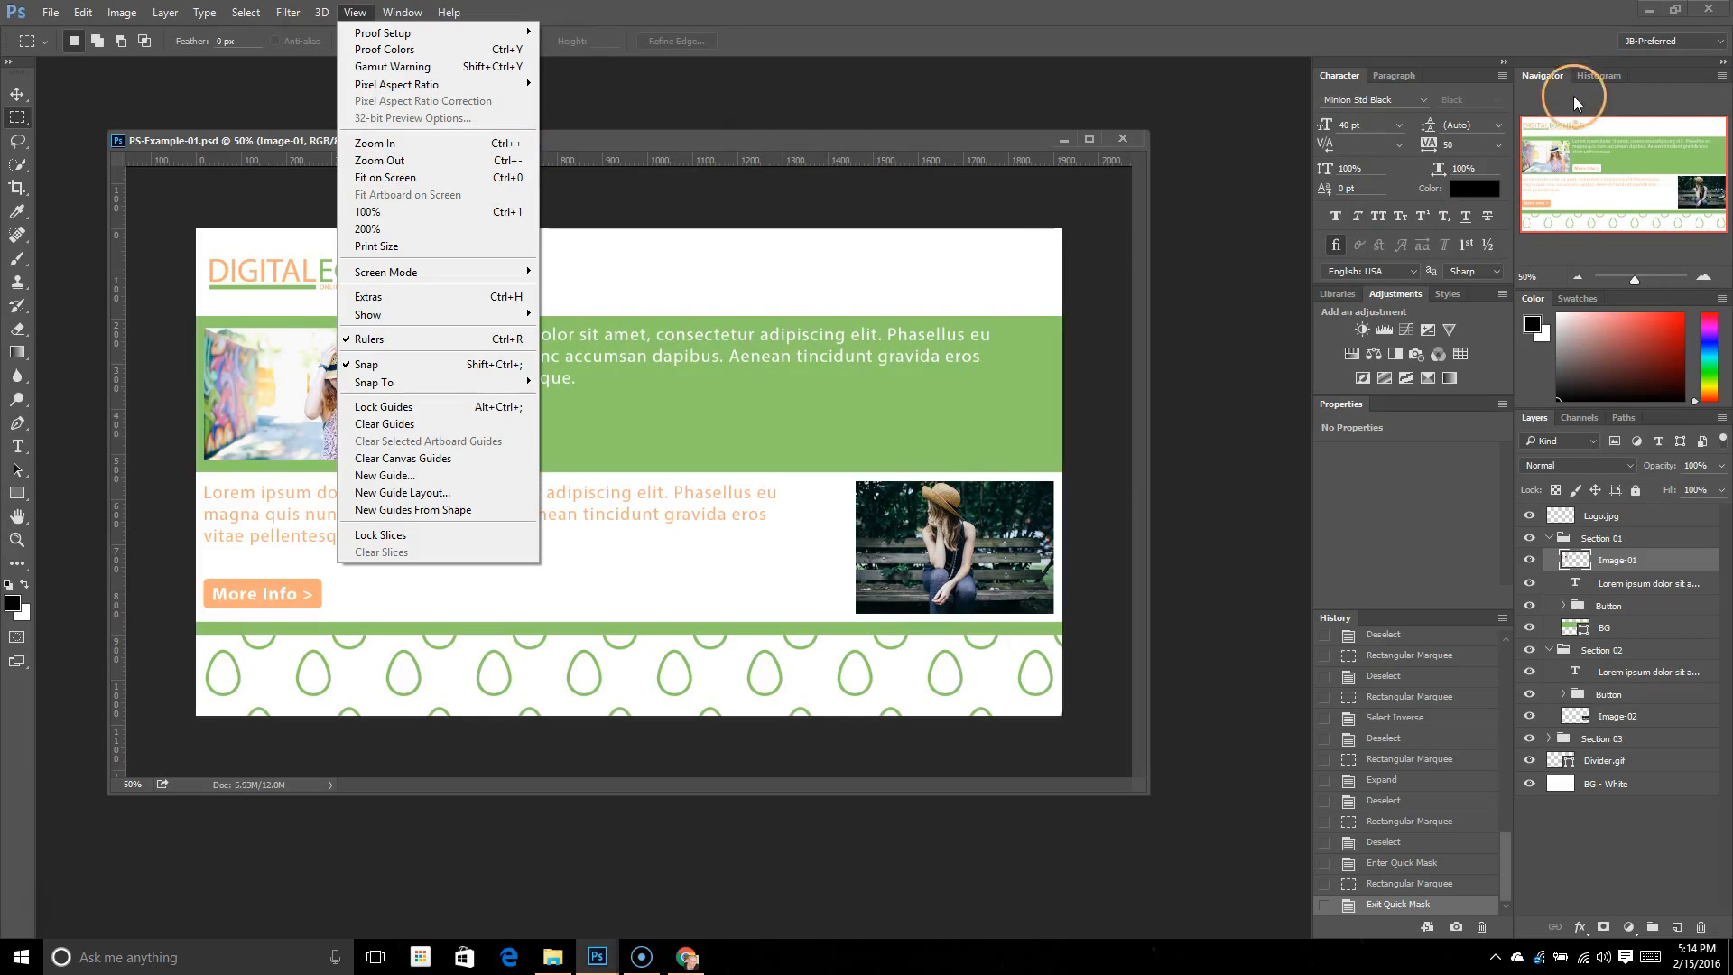
left_click(1703, 277)
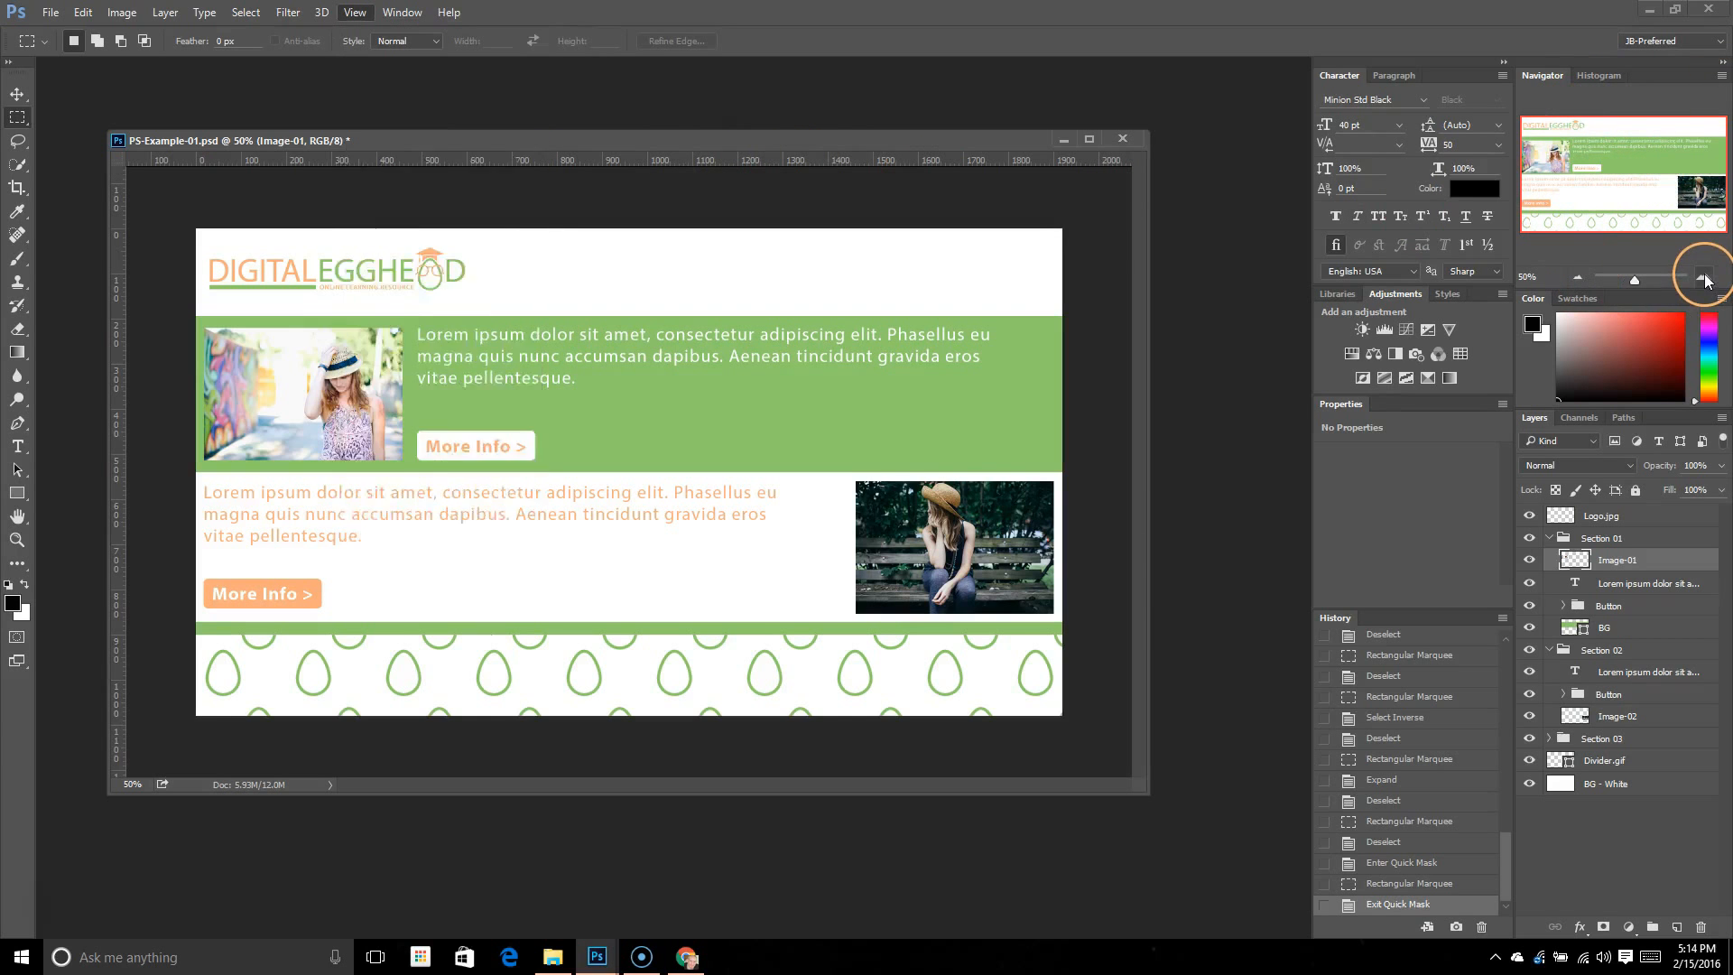
left_click(1577, 278)
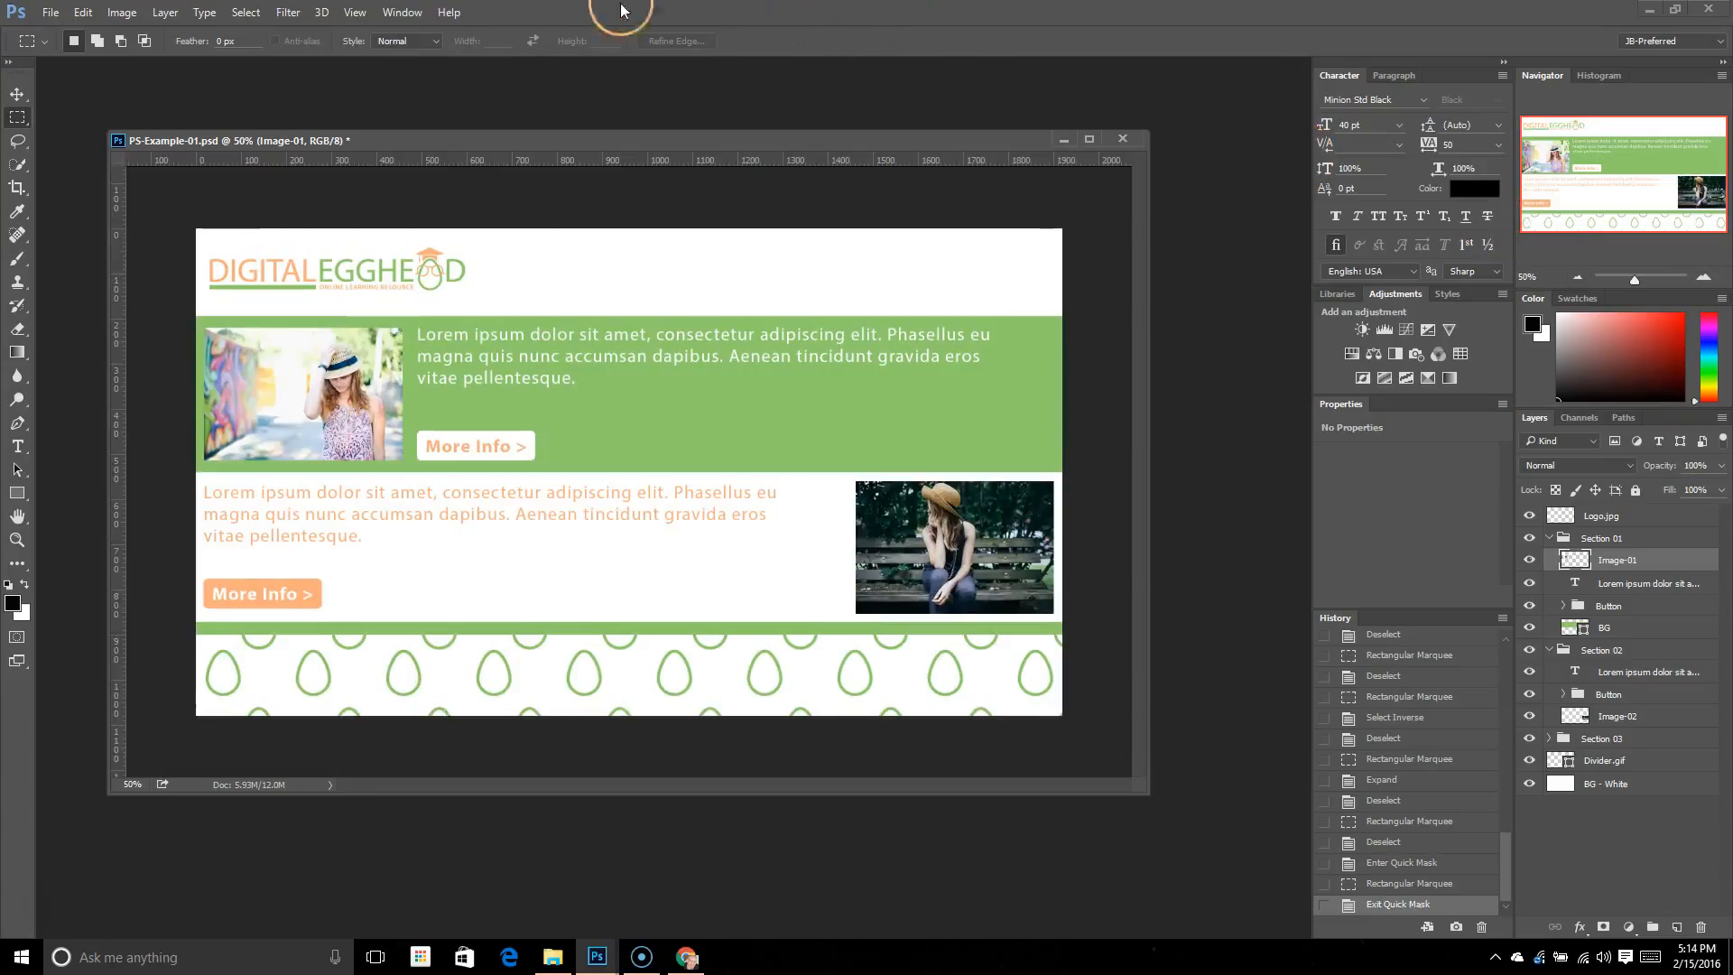
Hide the rulers around the document and show them again, repeating the toggle once more
left_click(343, 14)
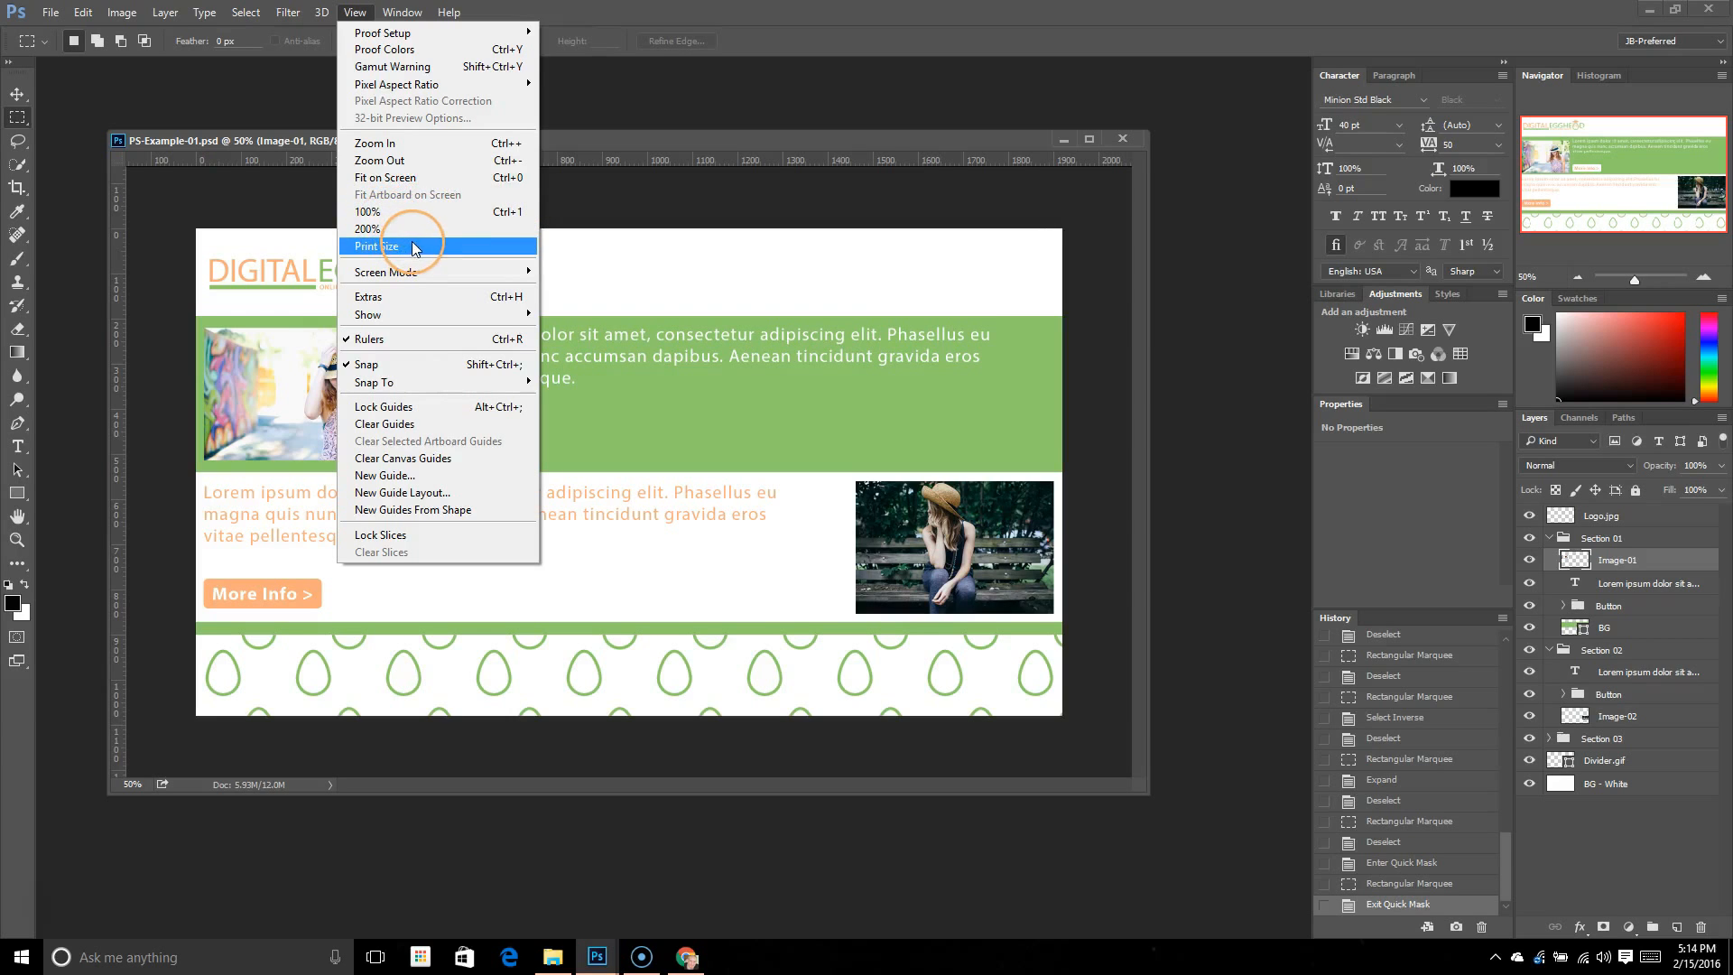
left_click(392, 341)
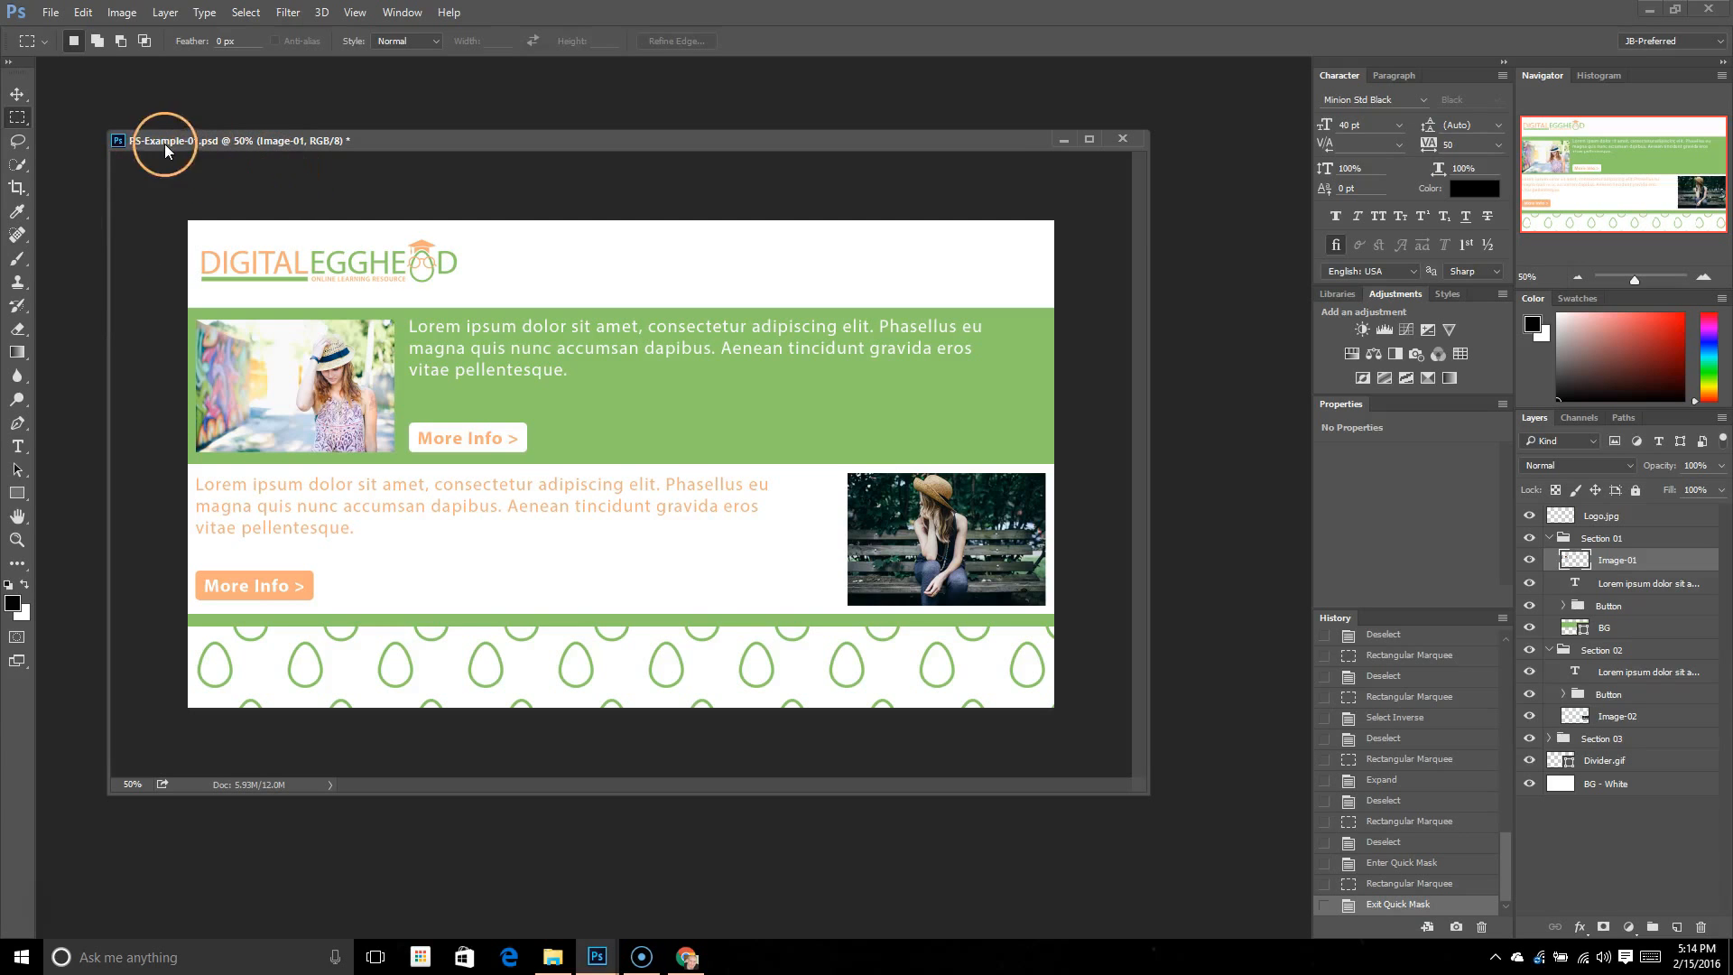
left_click(355, 12)
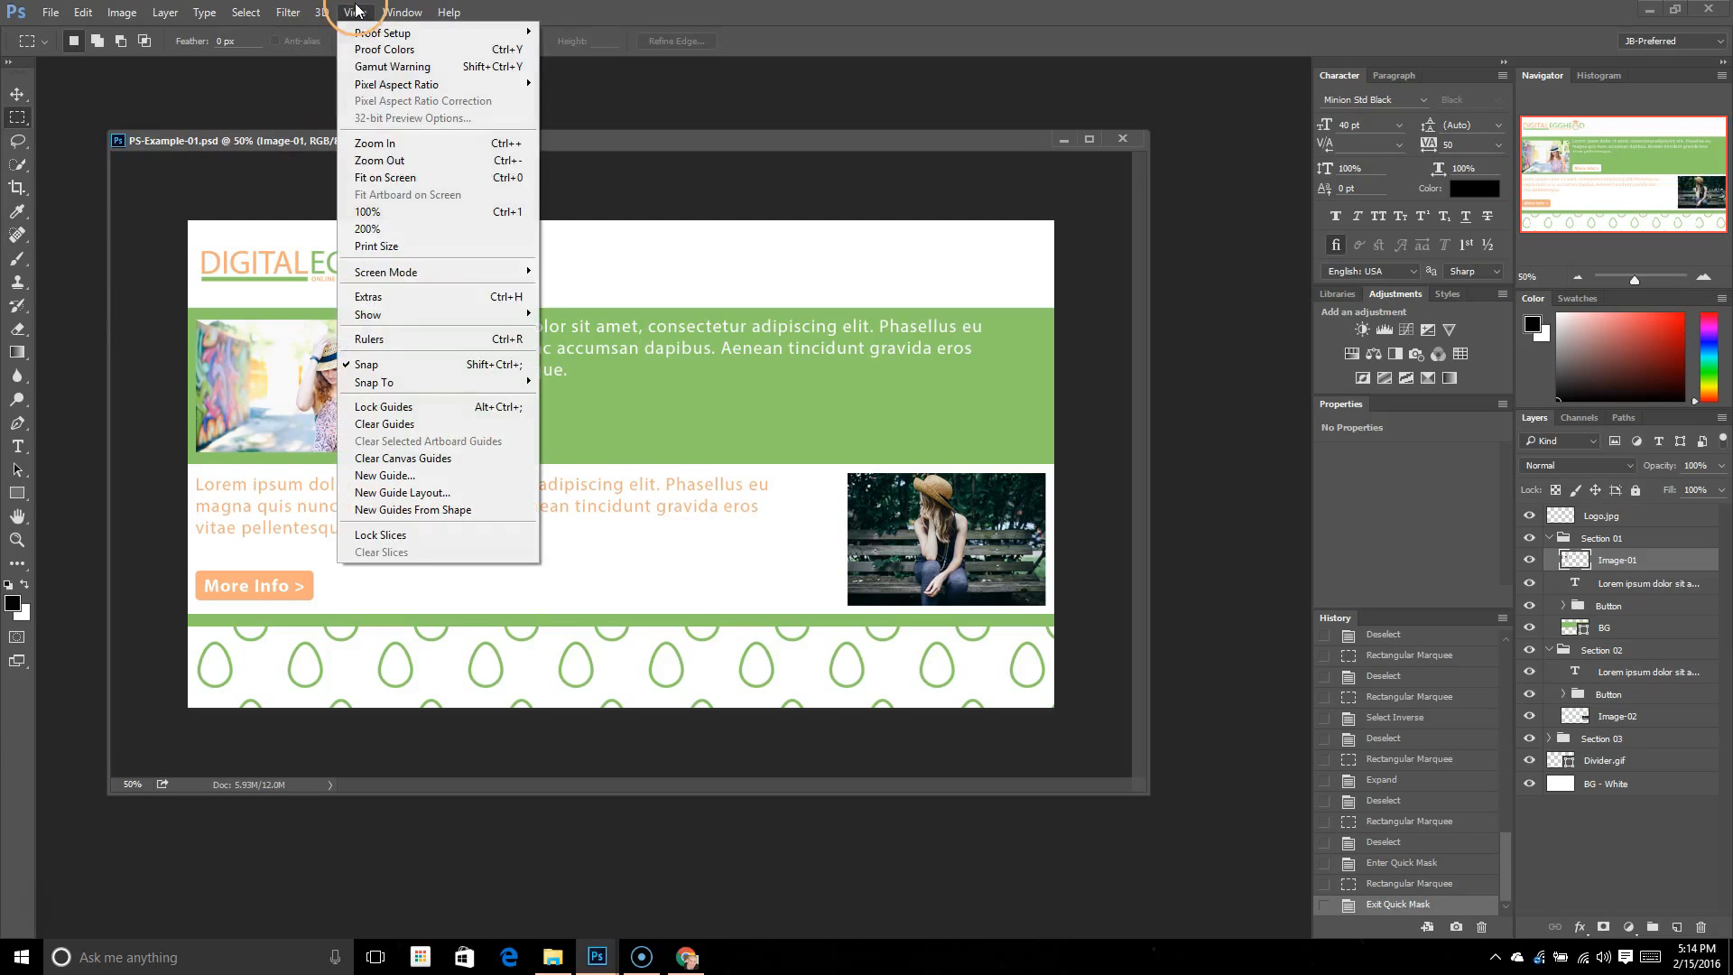
left_click(389, 343)
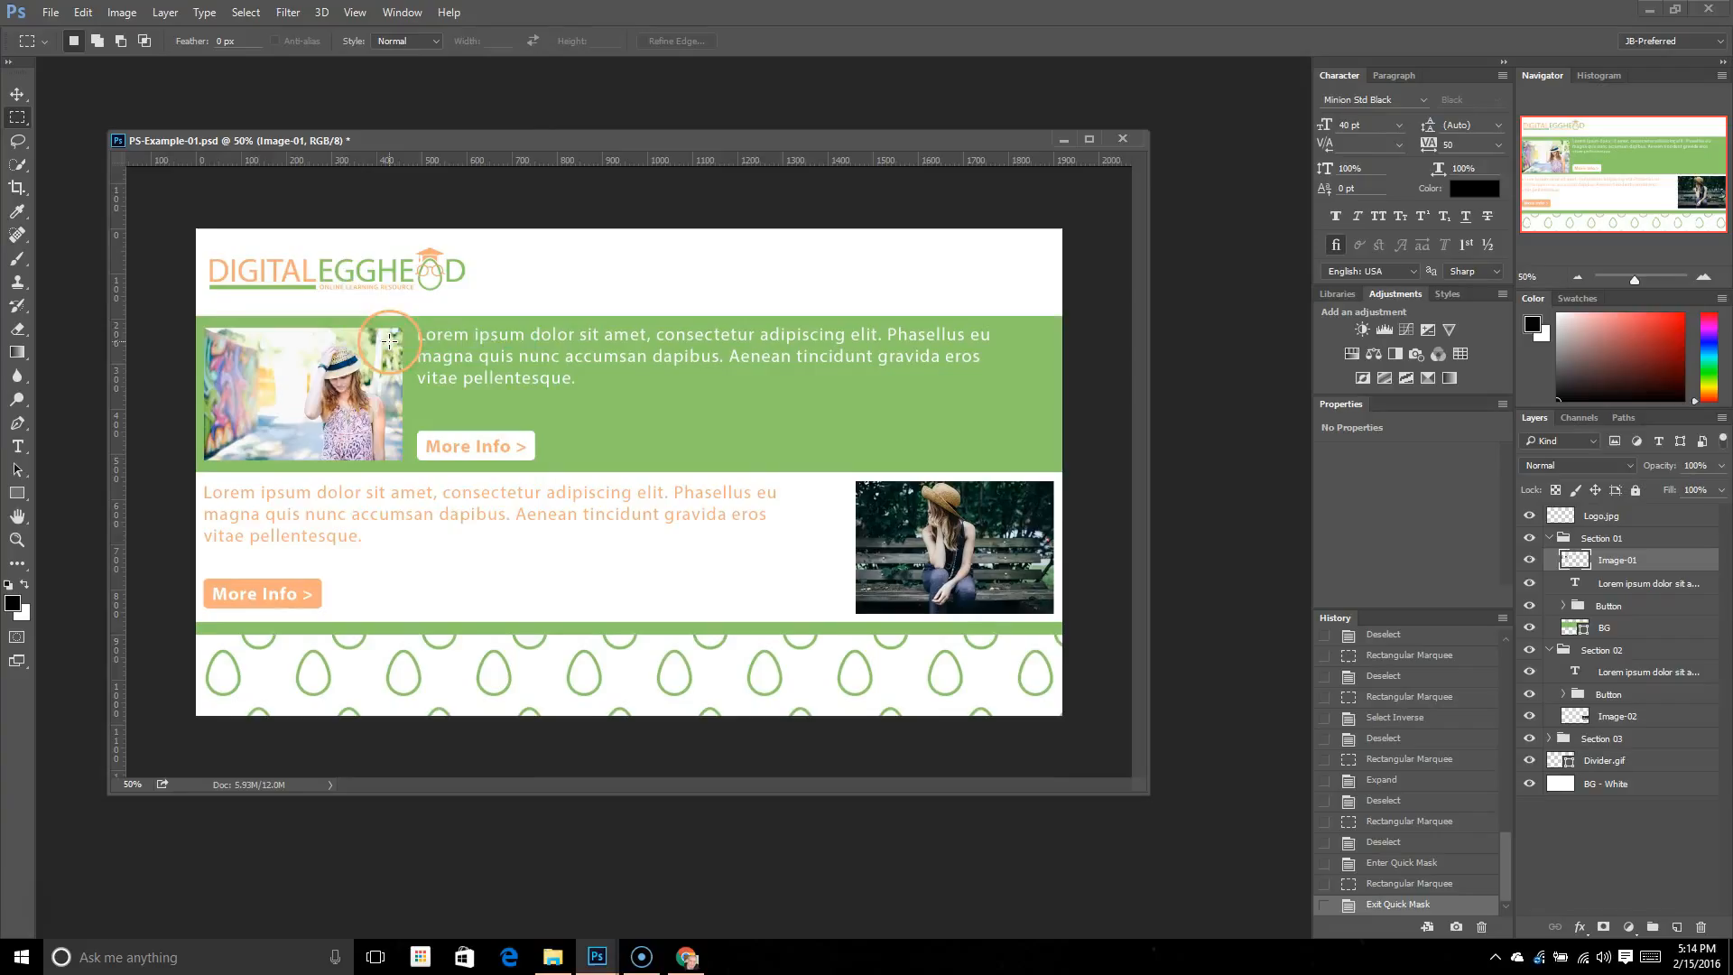
key("ctrl+r")
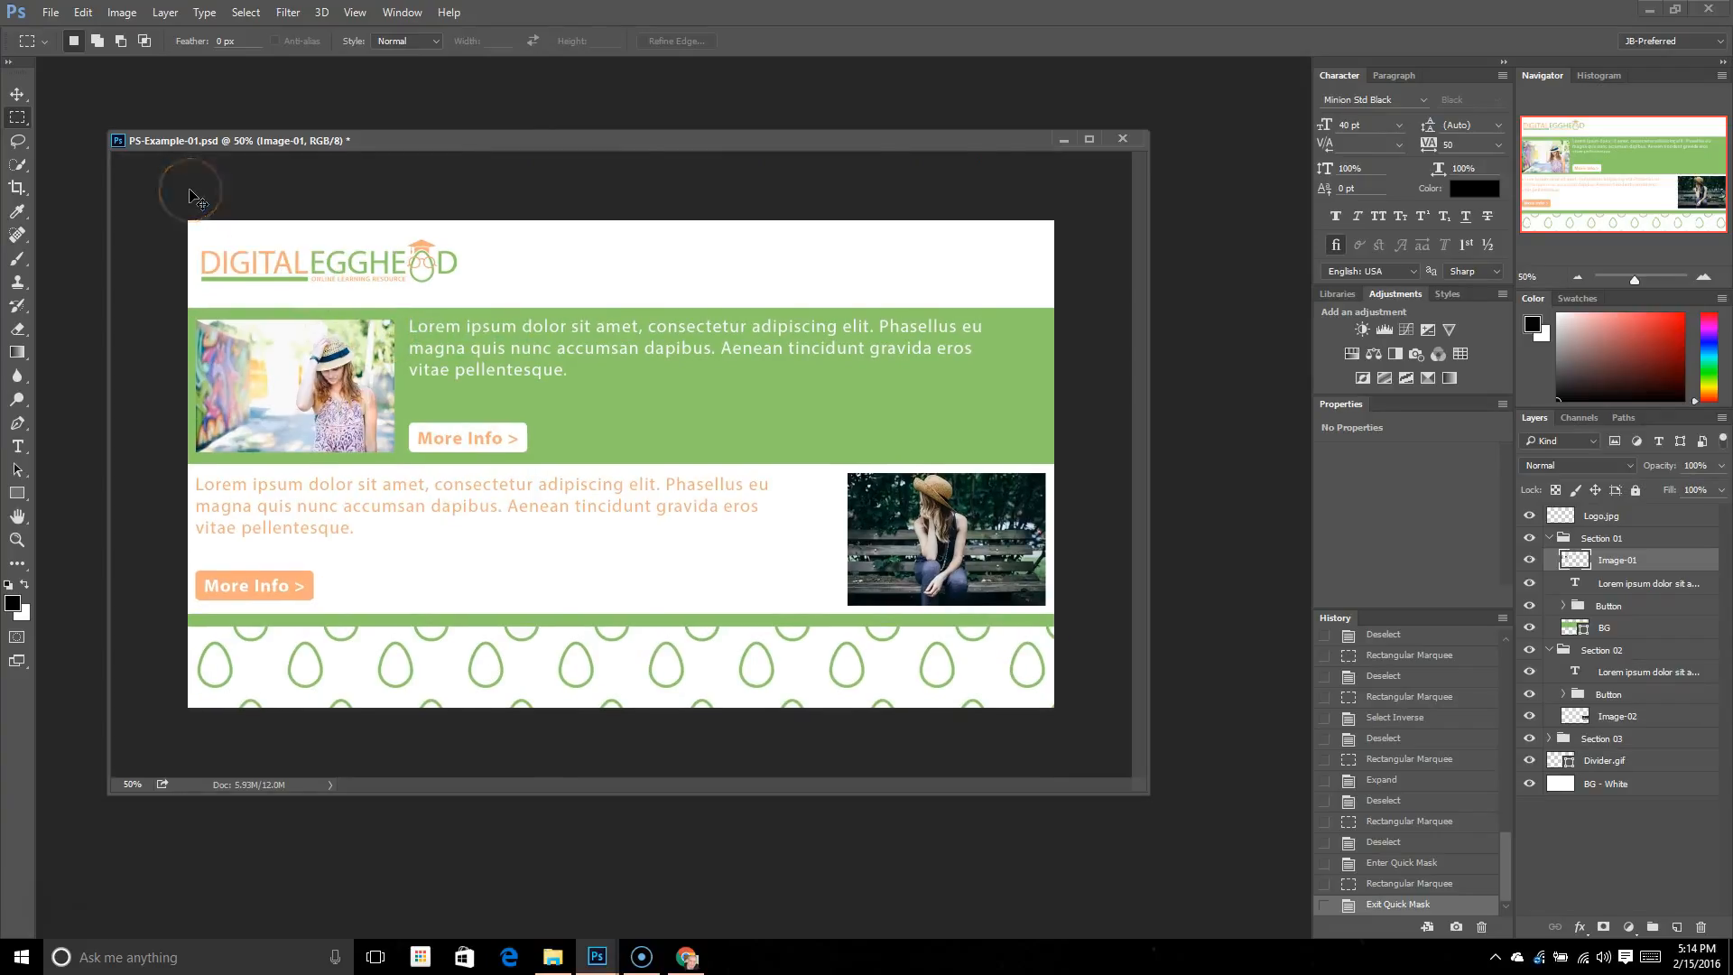
key("ctrl+r")
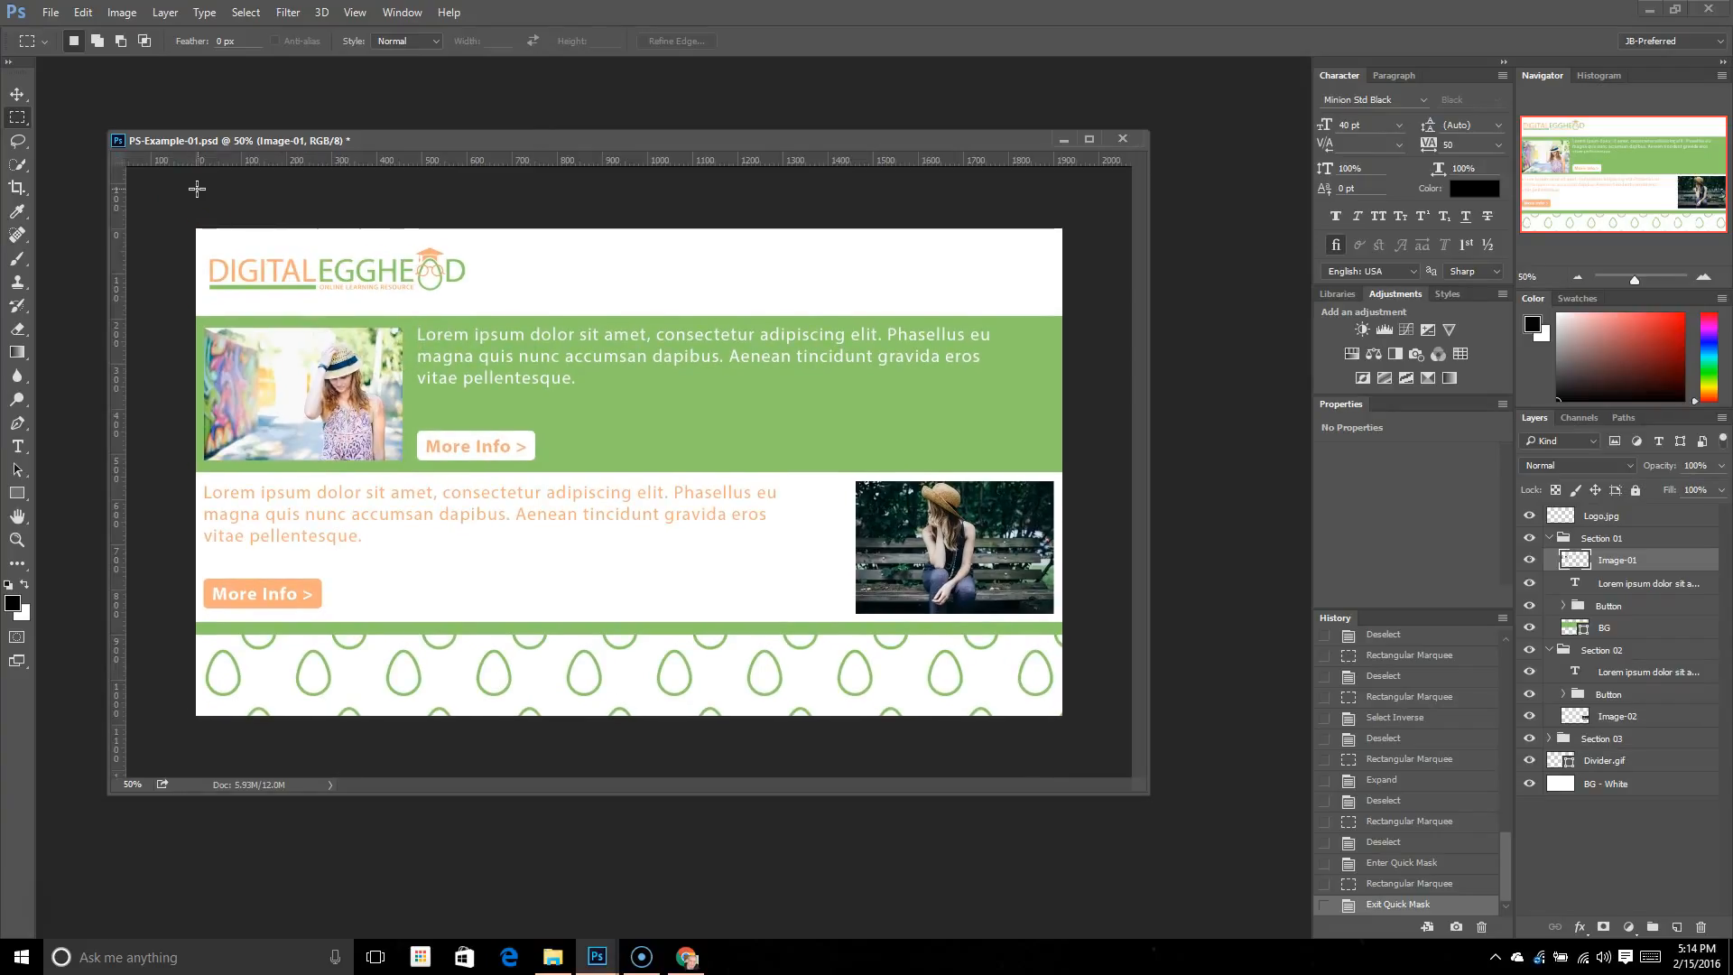
mouse_move(207, 189)
left_mouse_down()
mouse_move(321, 205)
mouse_move(353, 232)
left_mouse_up()
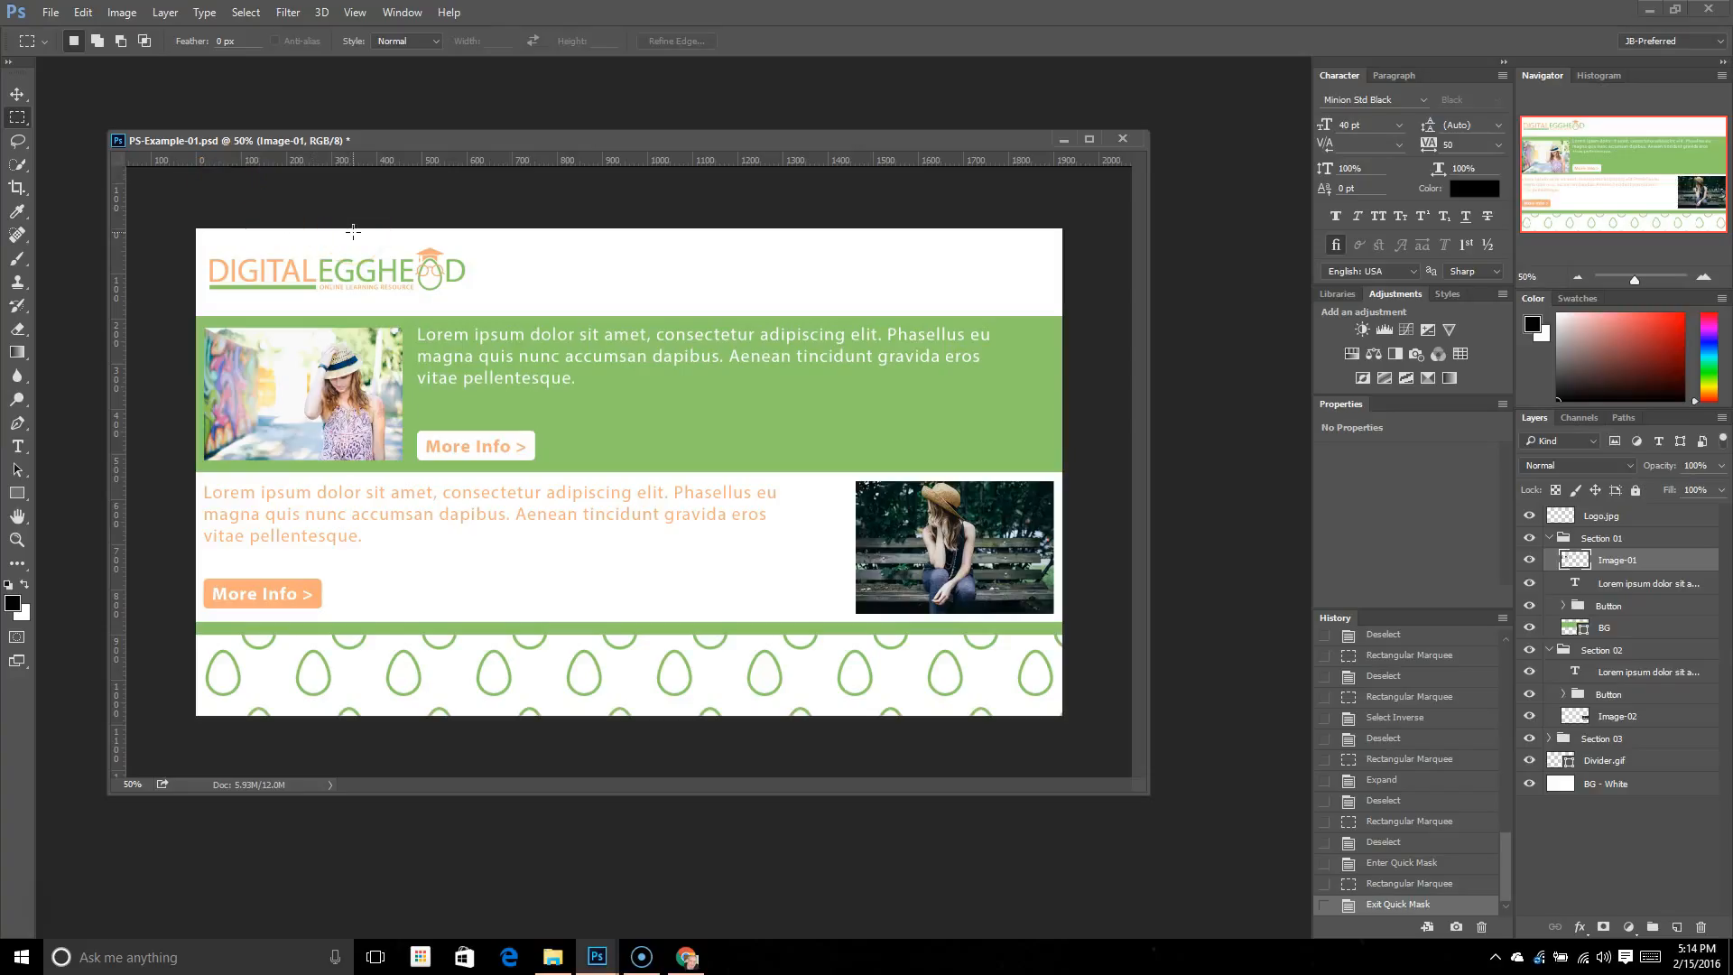
Activate the Move tool and show the guides along the canvas edges
left_click(353, 10)
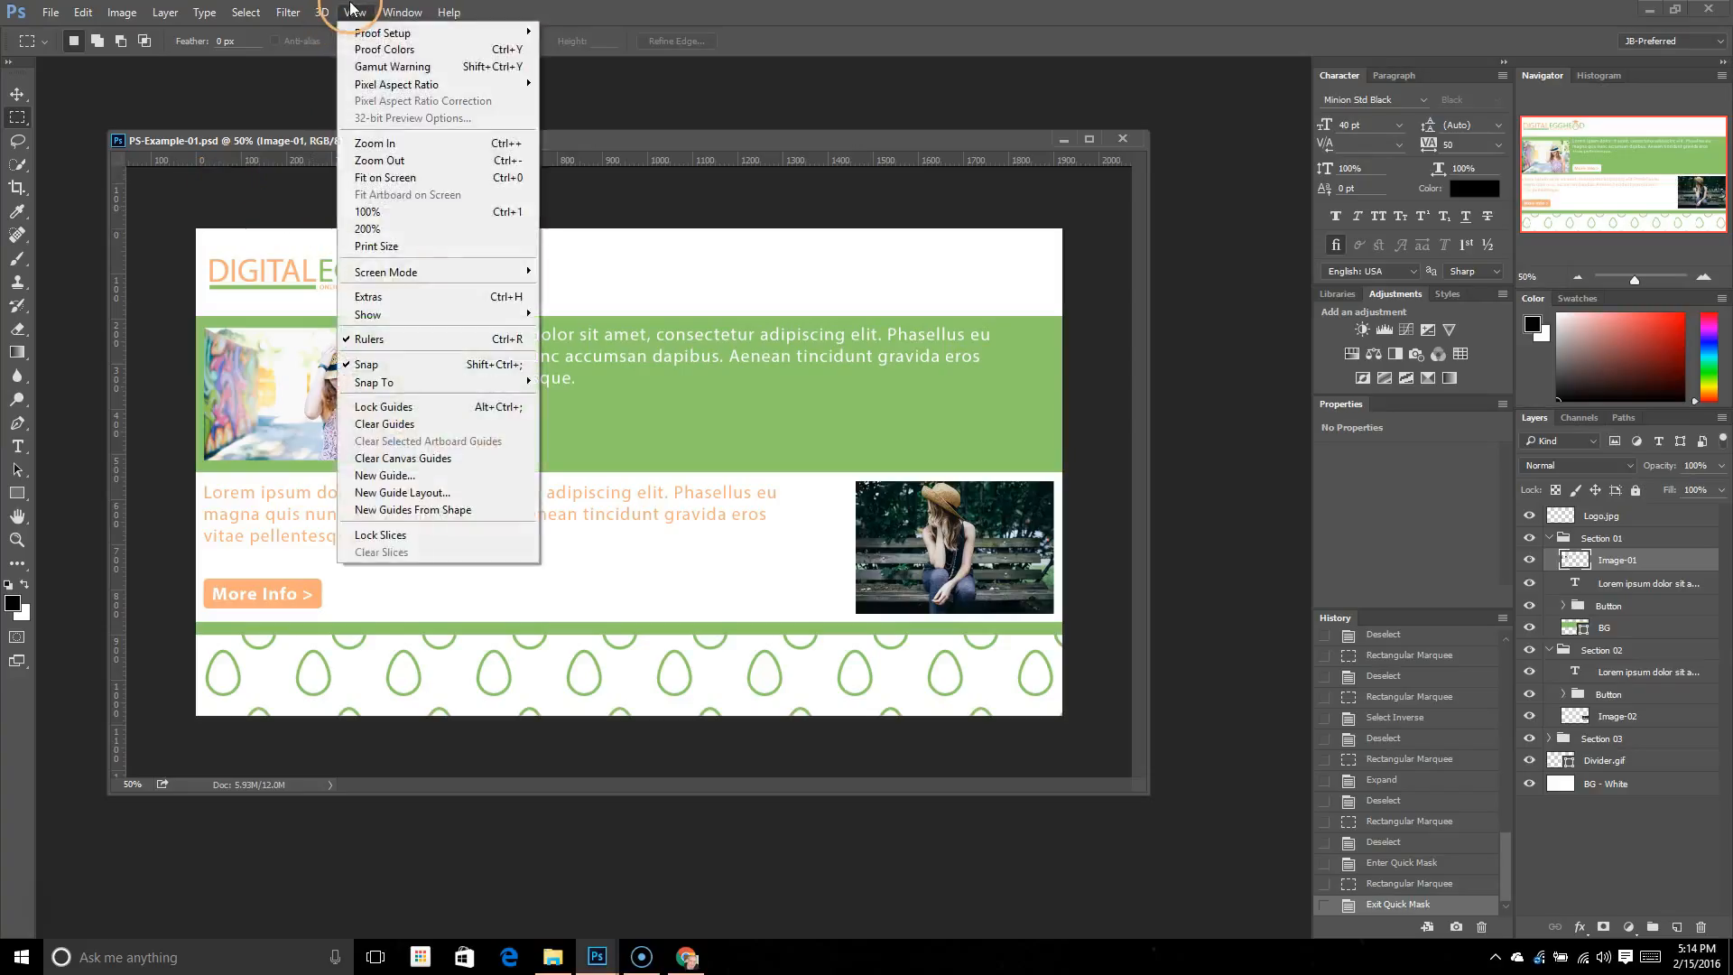
left_click(395, 383)
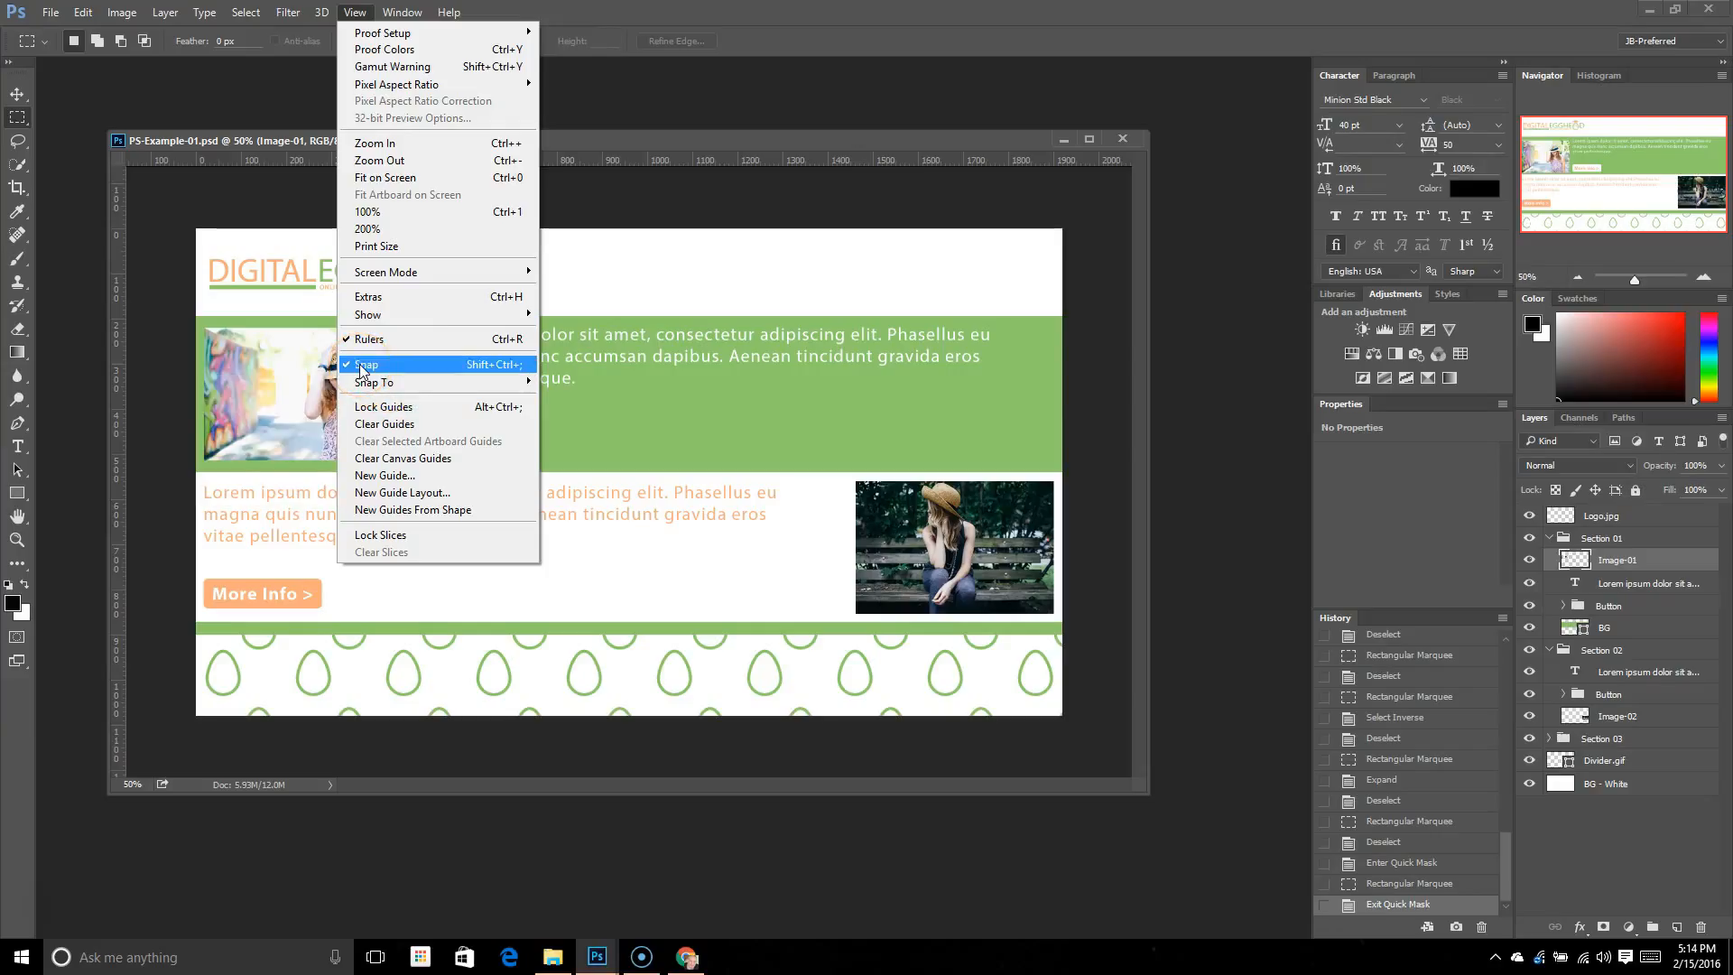
left_click(661, 379)
key("v")
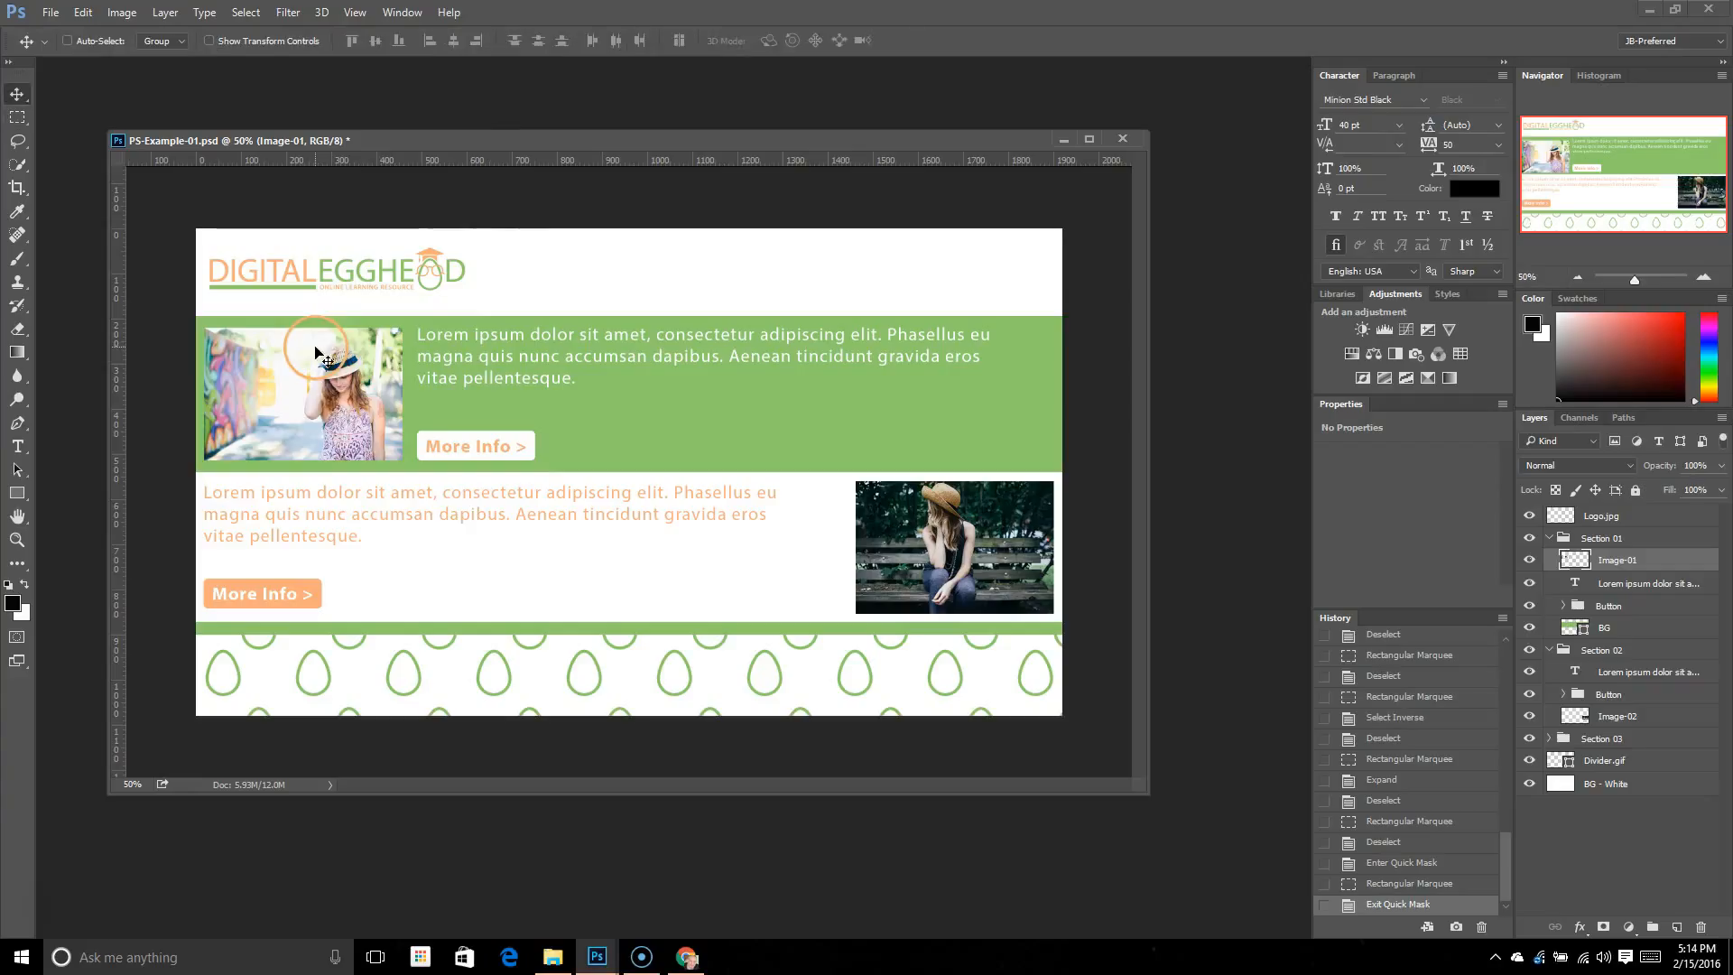
left_click_drag(310, 401, 309, 398)
key("ctrl+z")
key("ctrl+semicolon")
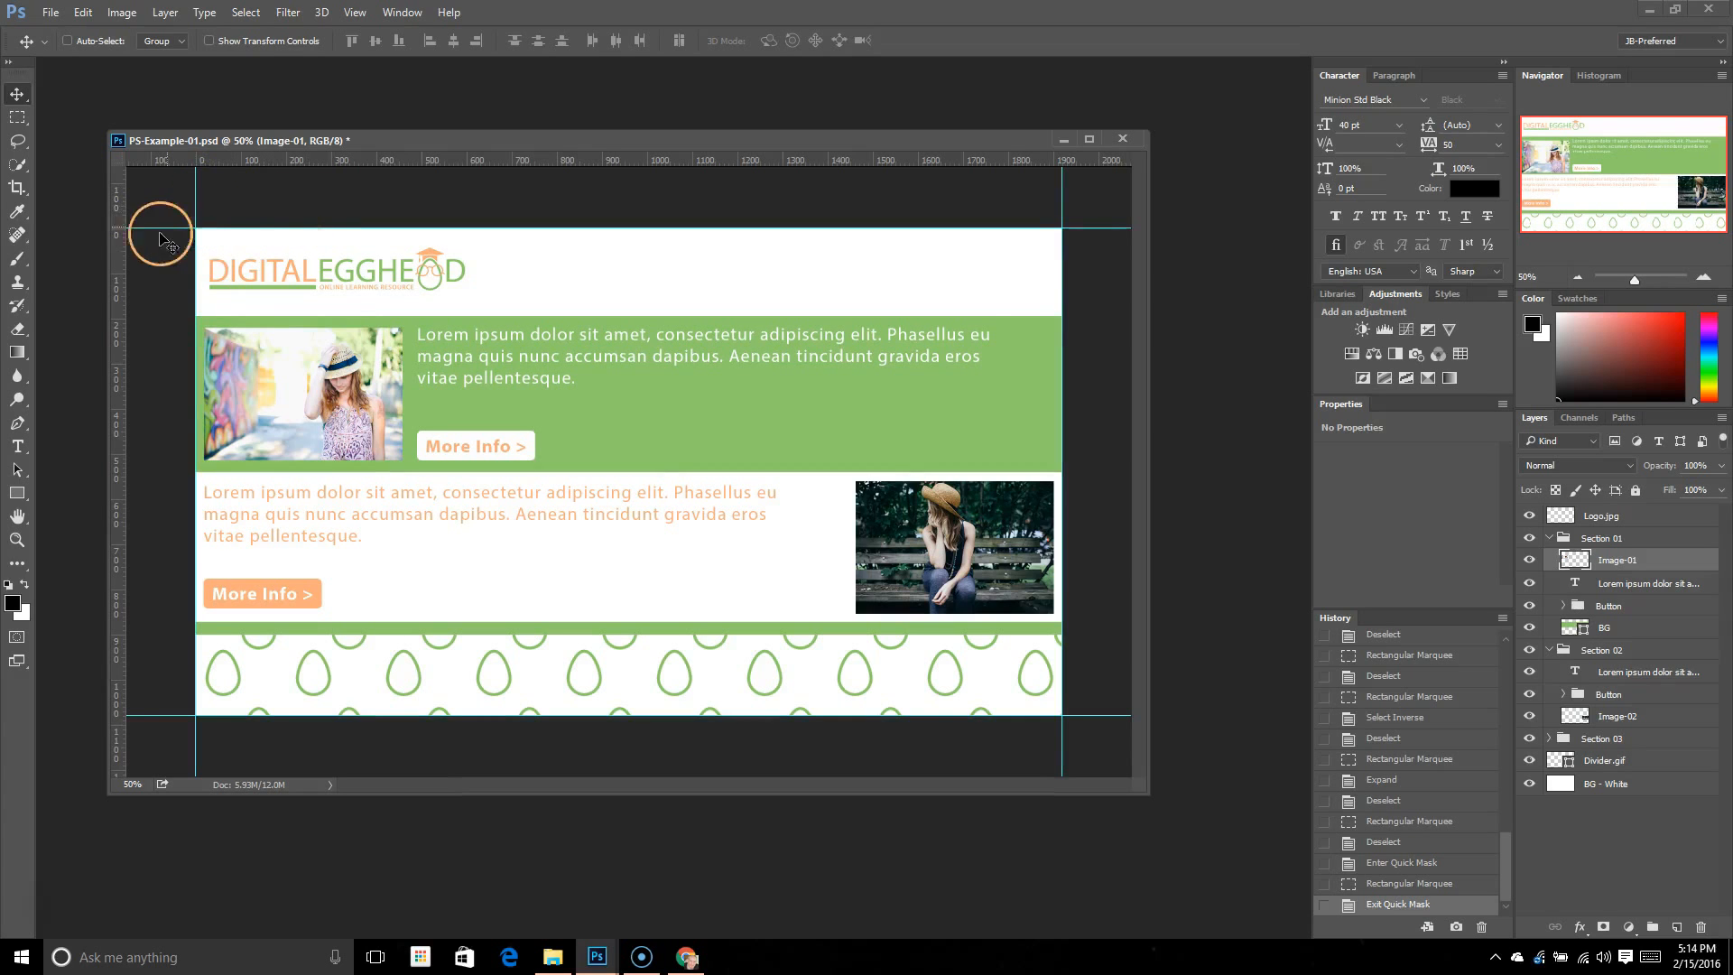
Try snapping Image-01 to a new vertical guide at about 800 px, and revert the document to the Exit Quick Mask history state
left_click_drag(113, 268, 559, 298)
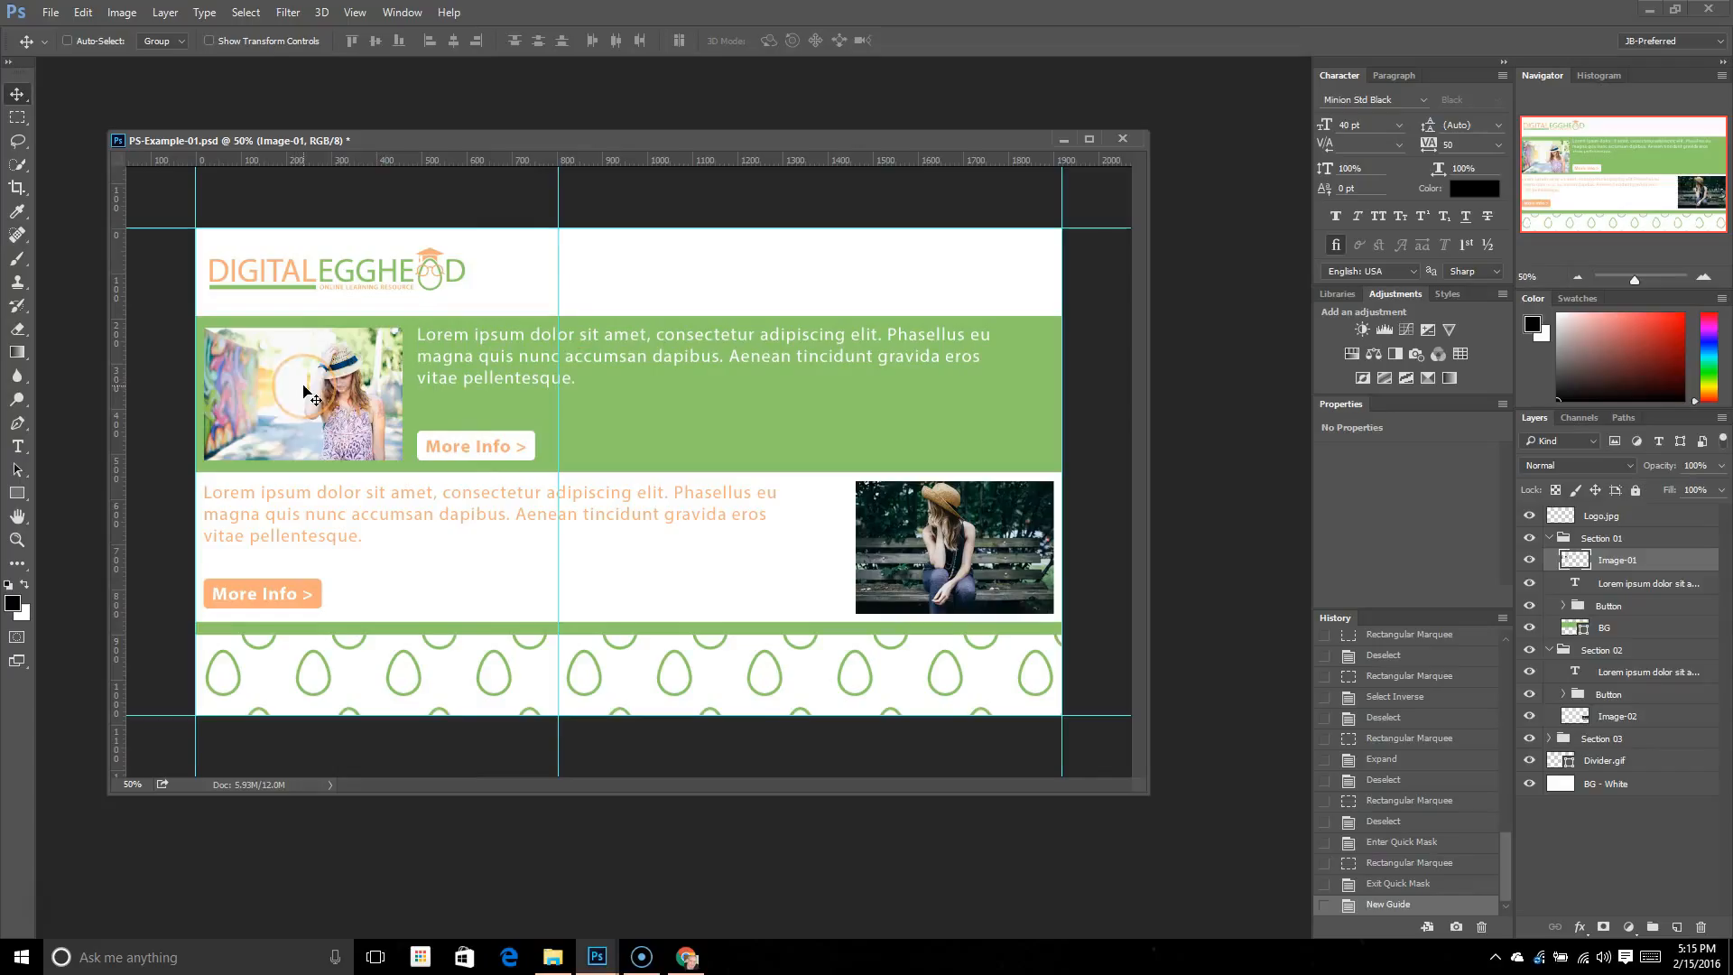
left_click_drag(276, 385, 498, 418)
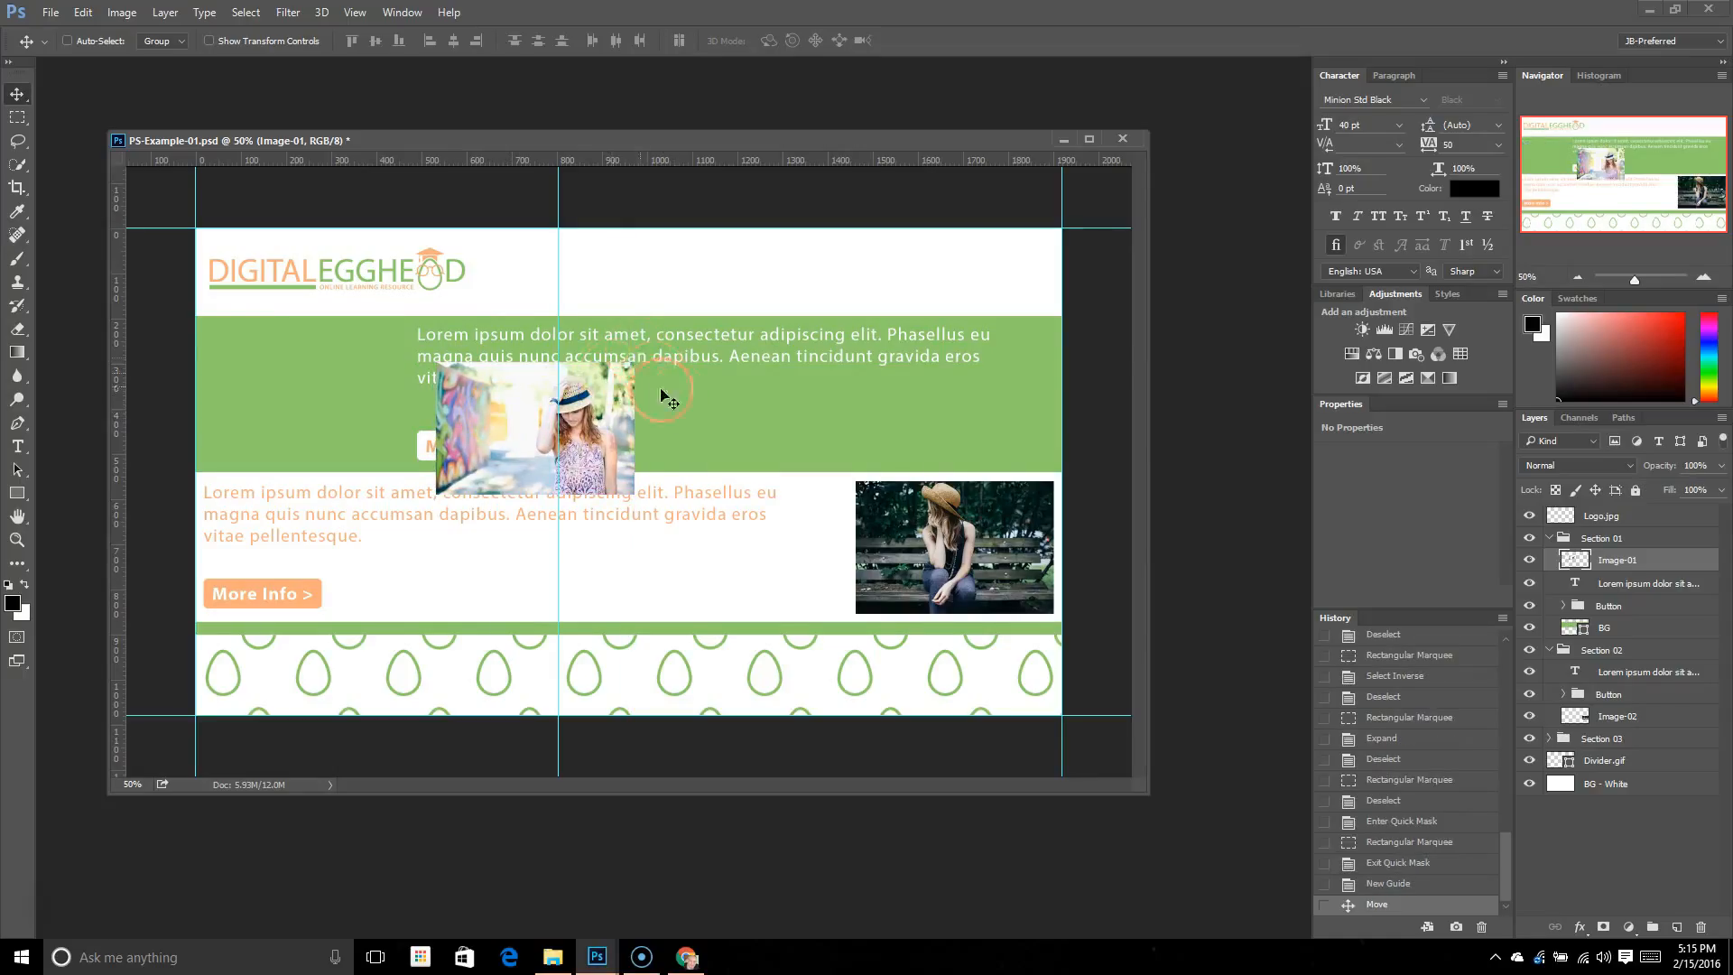
left_click_drag(607, 386, 602, 391)
left_click(1414, 860)
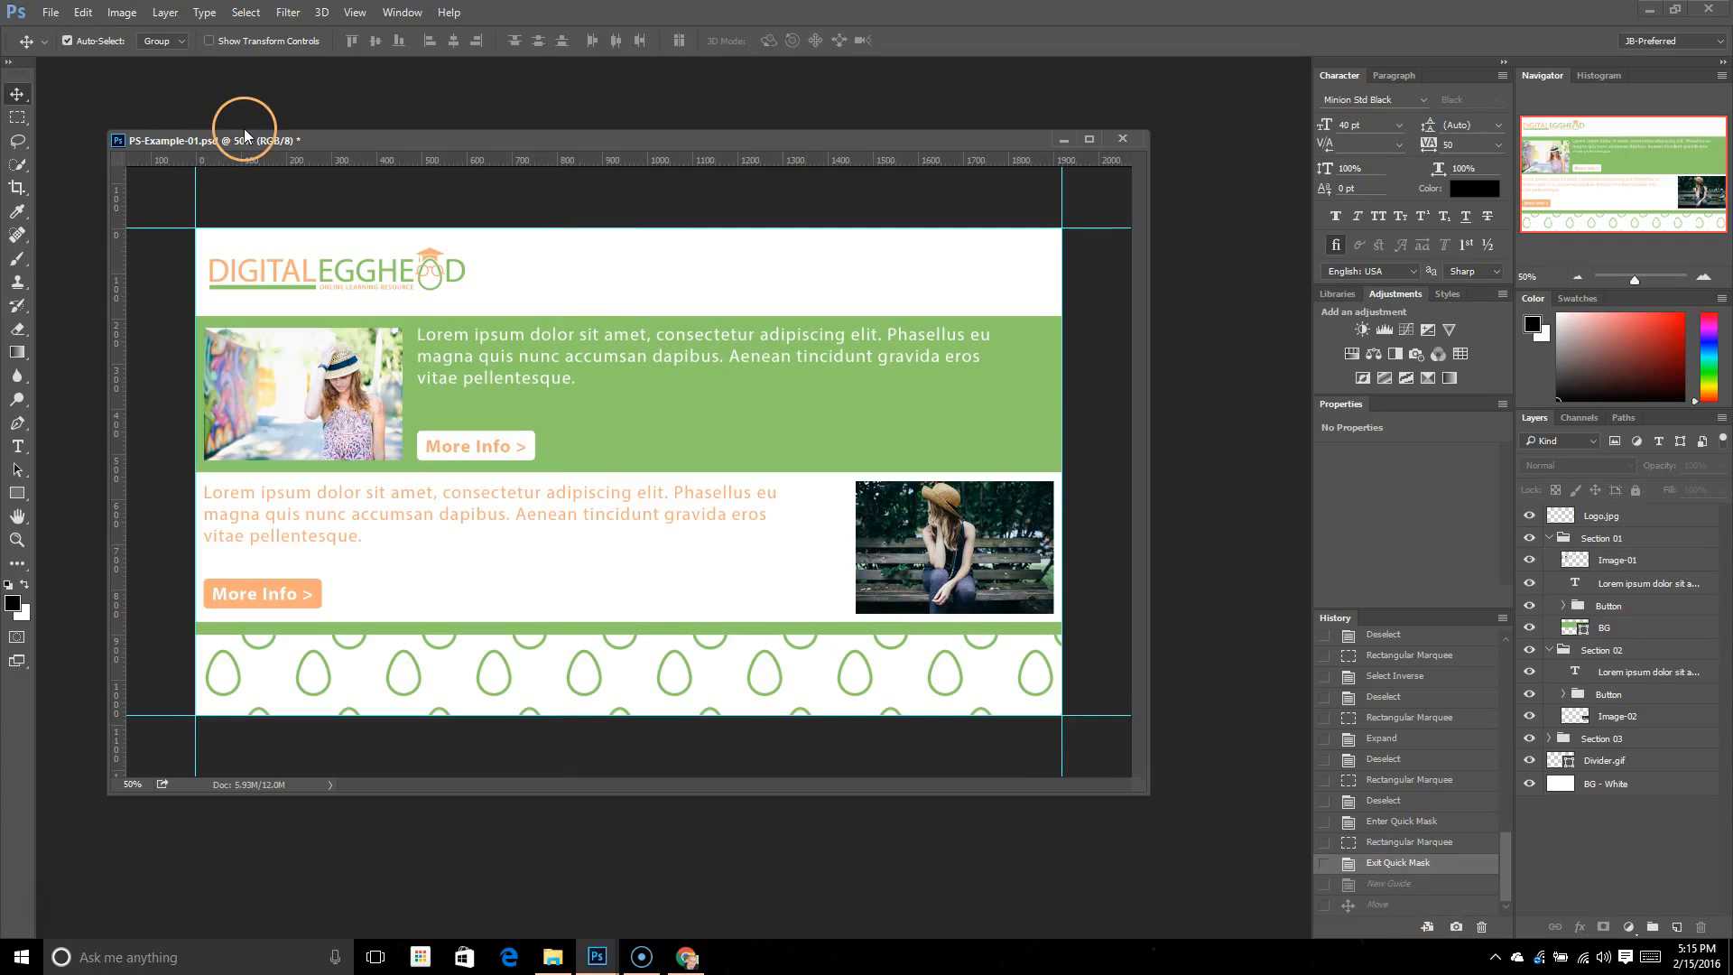
Pull a new guide out of the horizontal ruler and delete it by returning it past the ruler
left_click(352, 13)
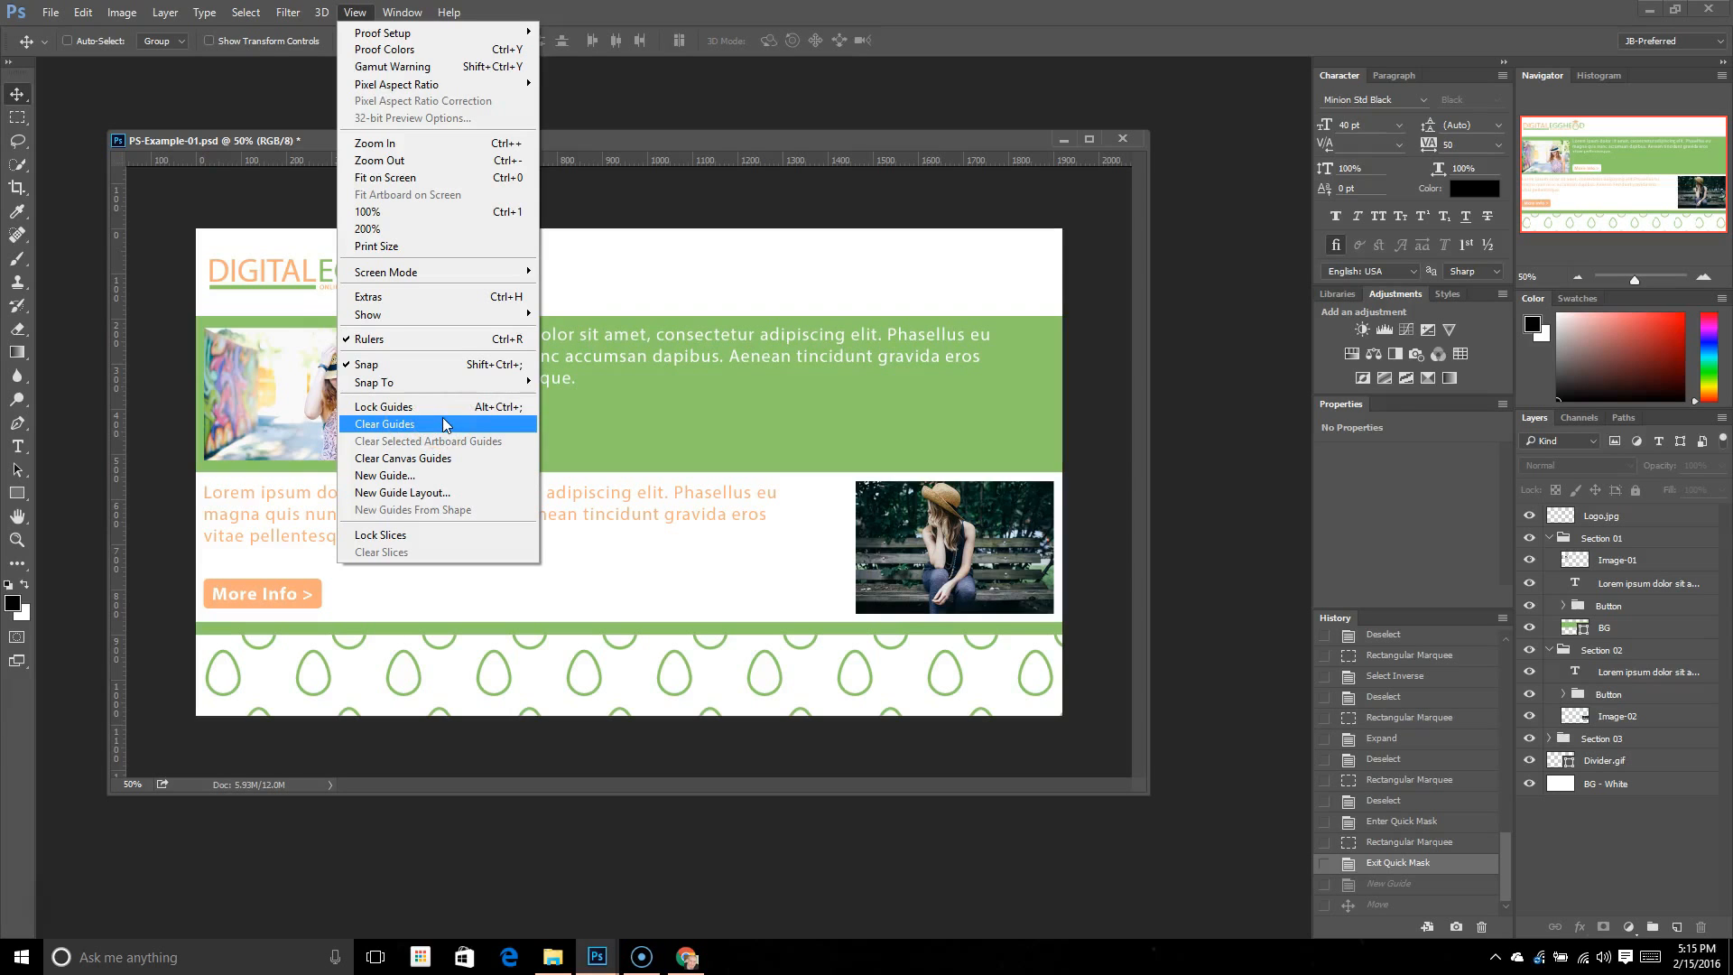
left_click(595, 171)
left_click_drag(592, 161, 562, 117)
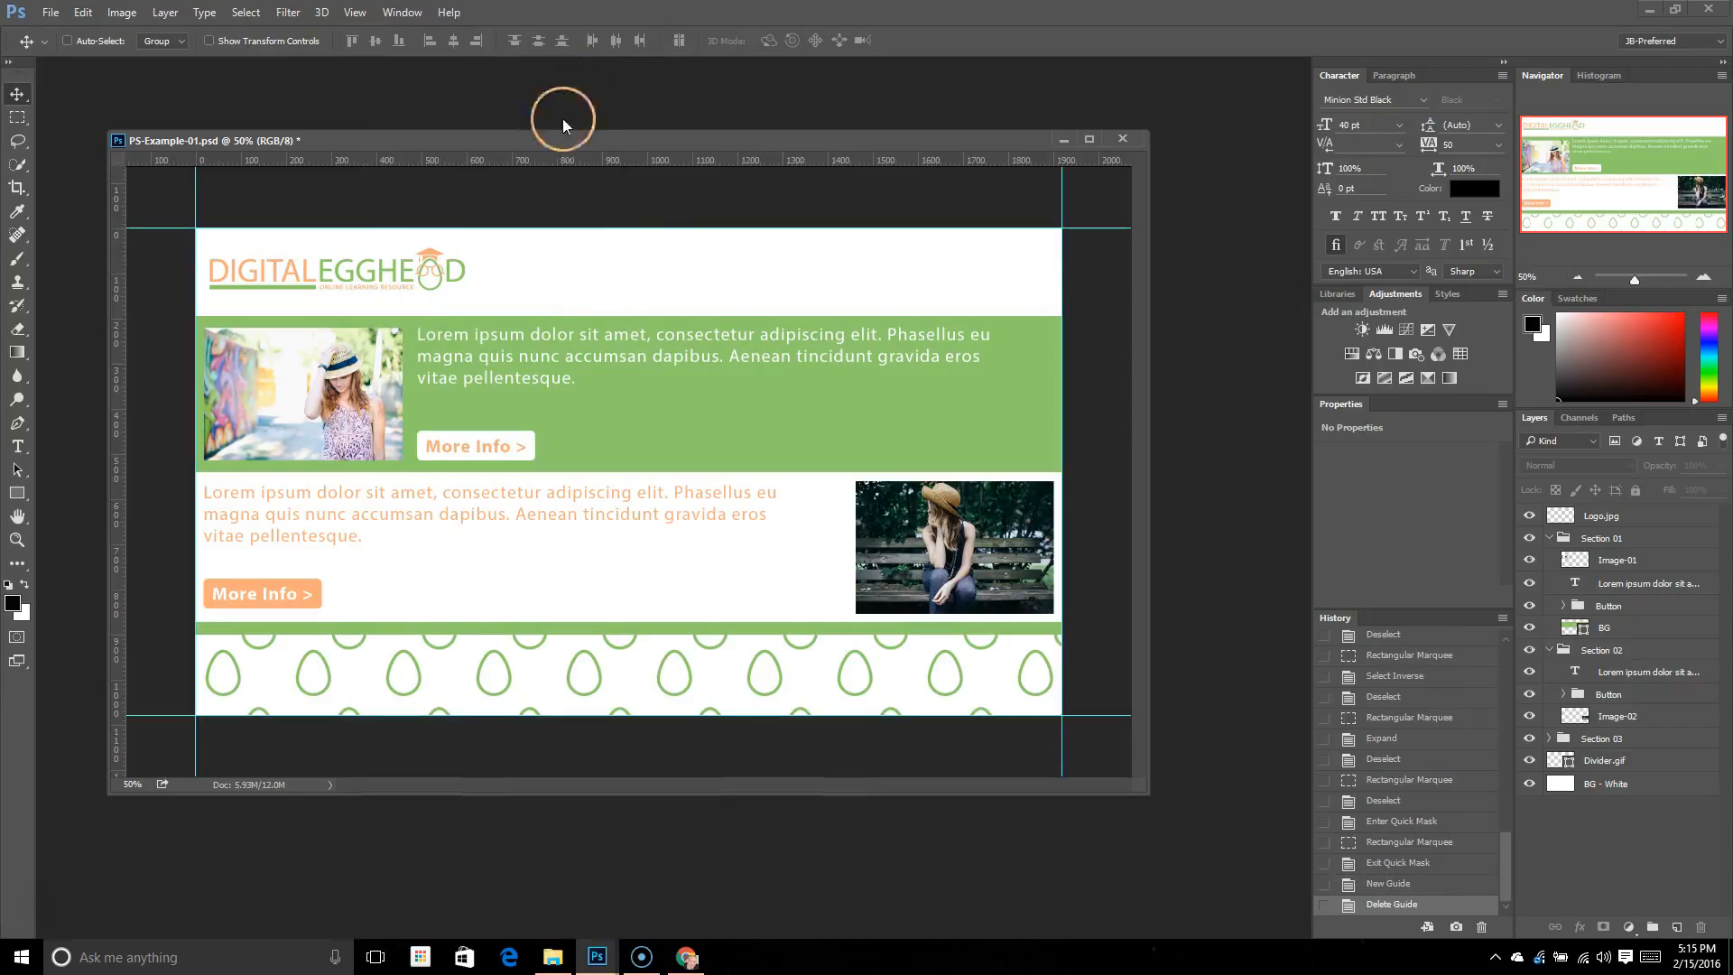
Hide the guides along the canvas edges
left_click(354, 12)
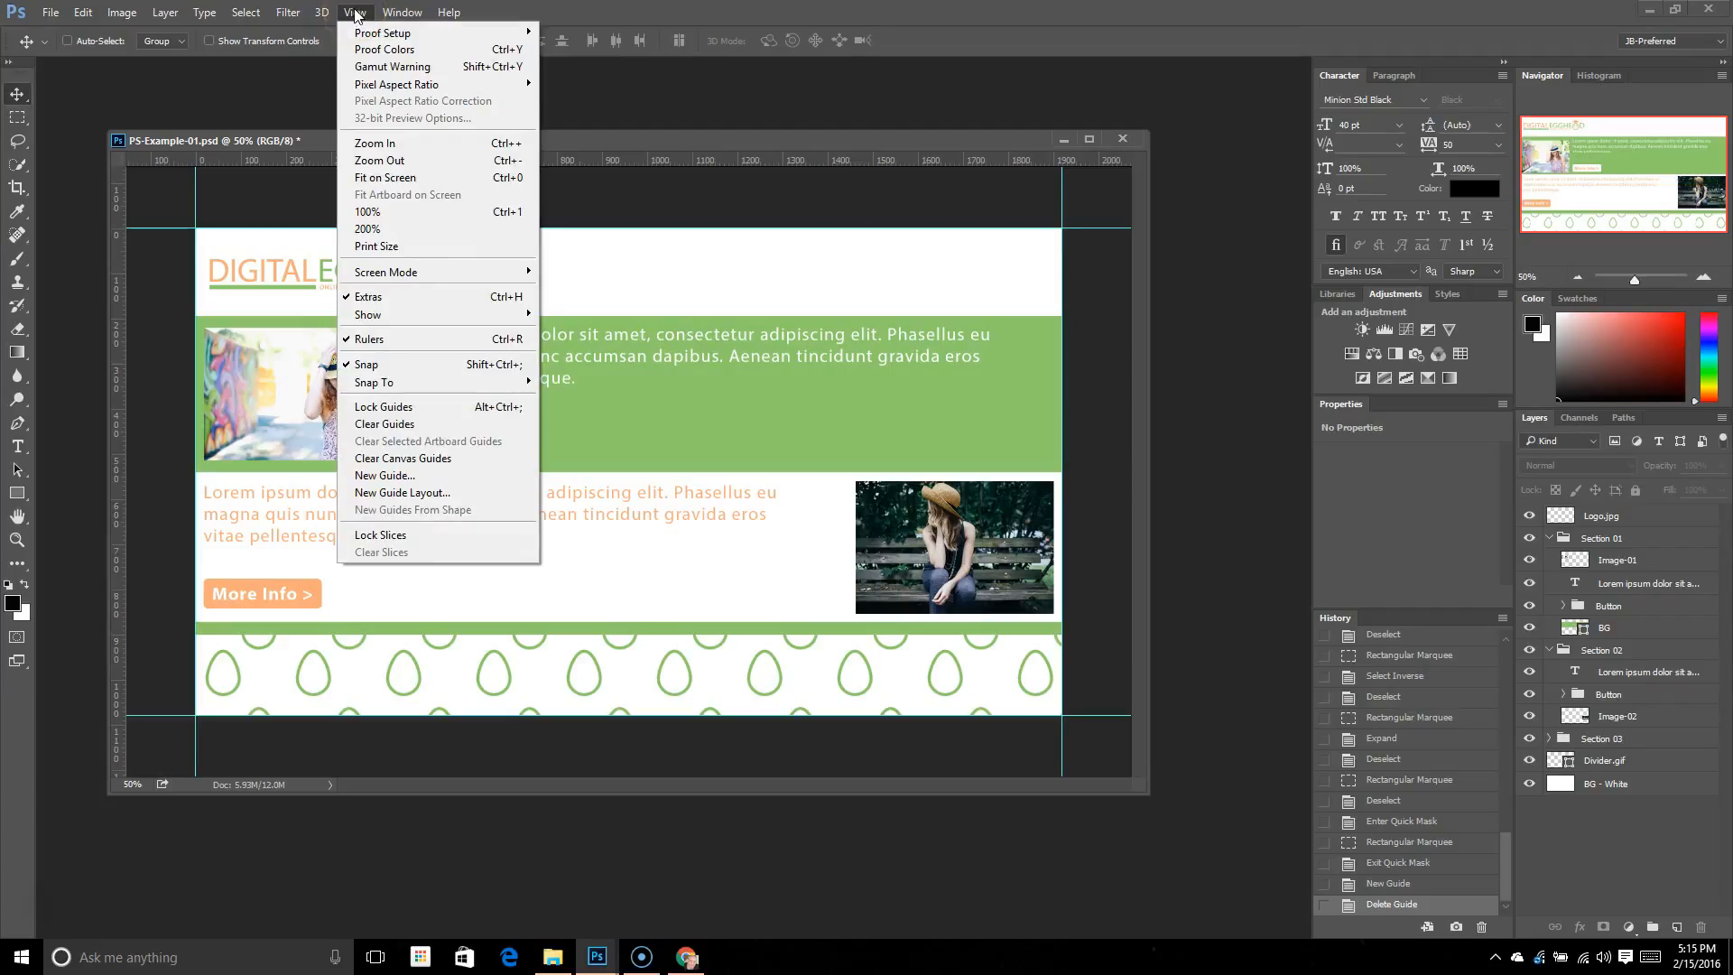
left_click(356, 14)
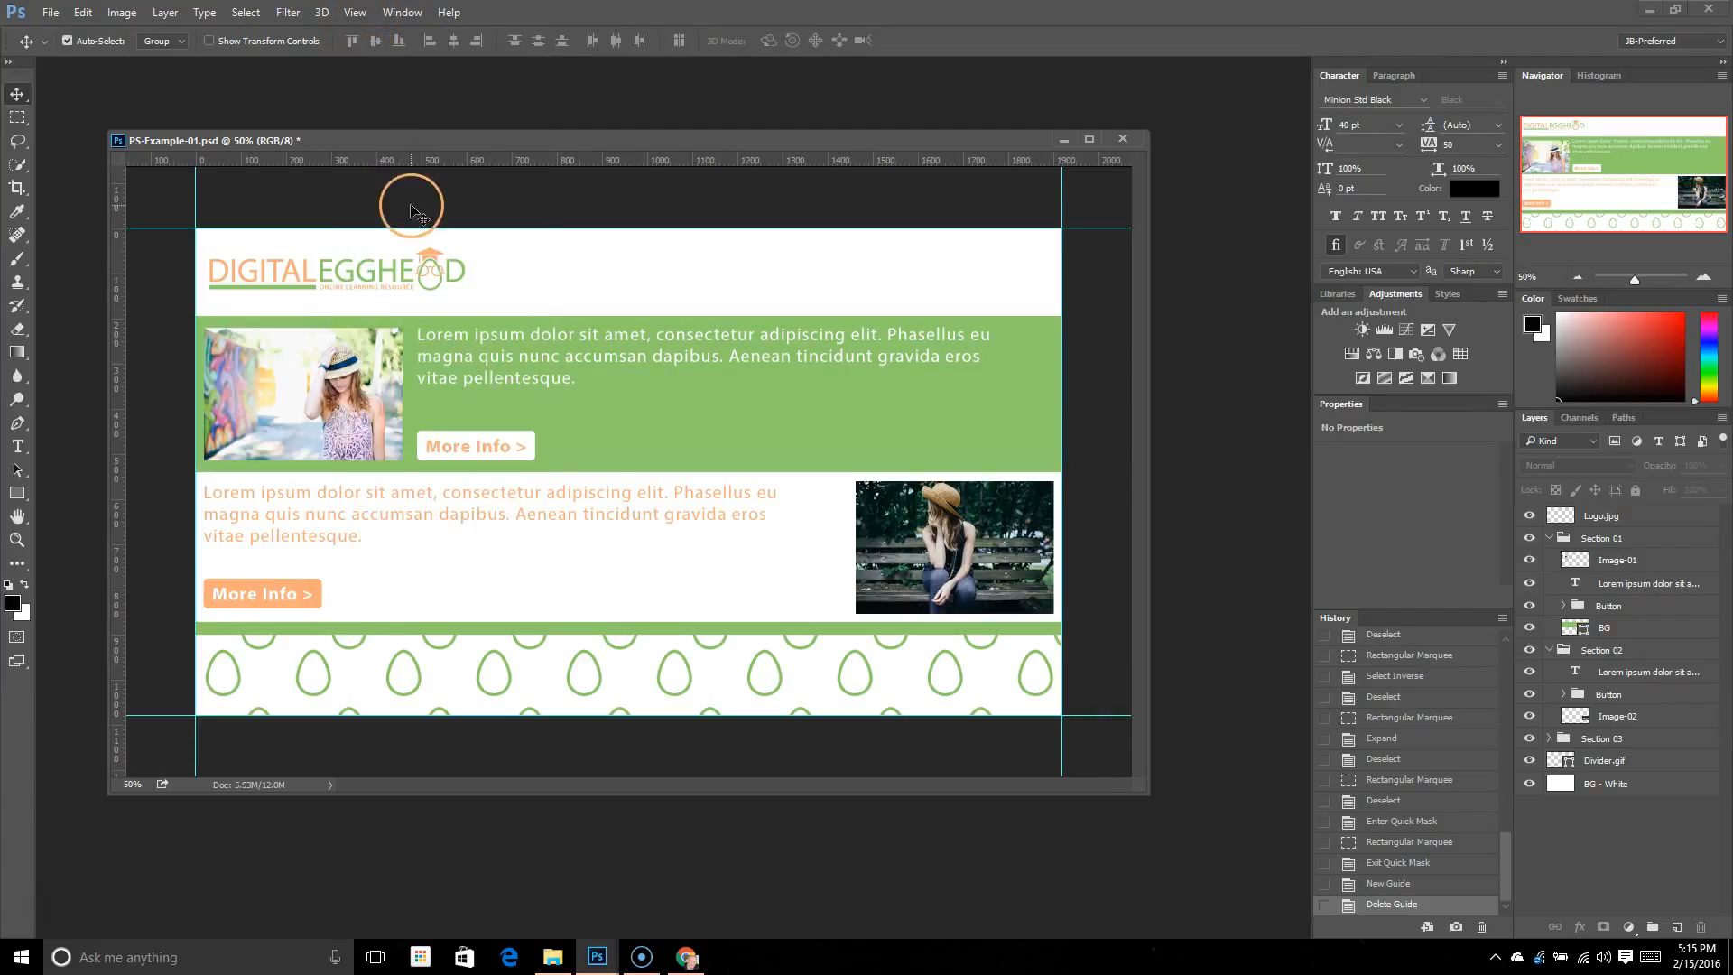
key("ctrl+;")
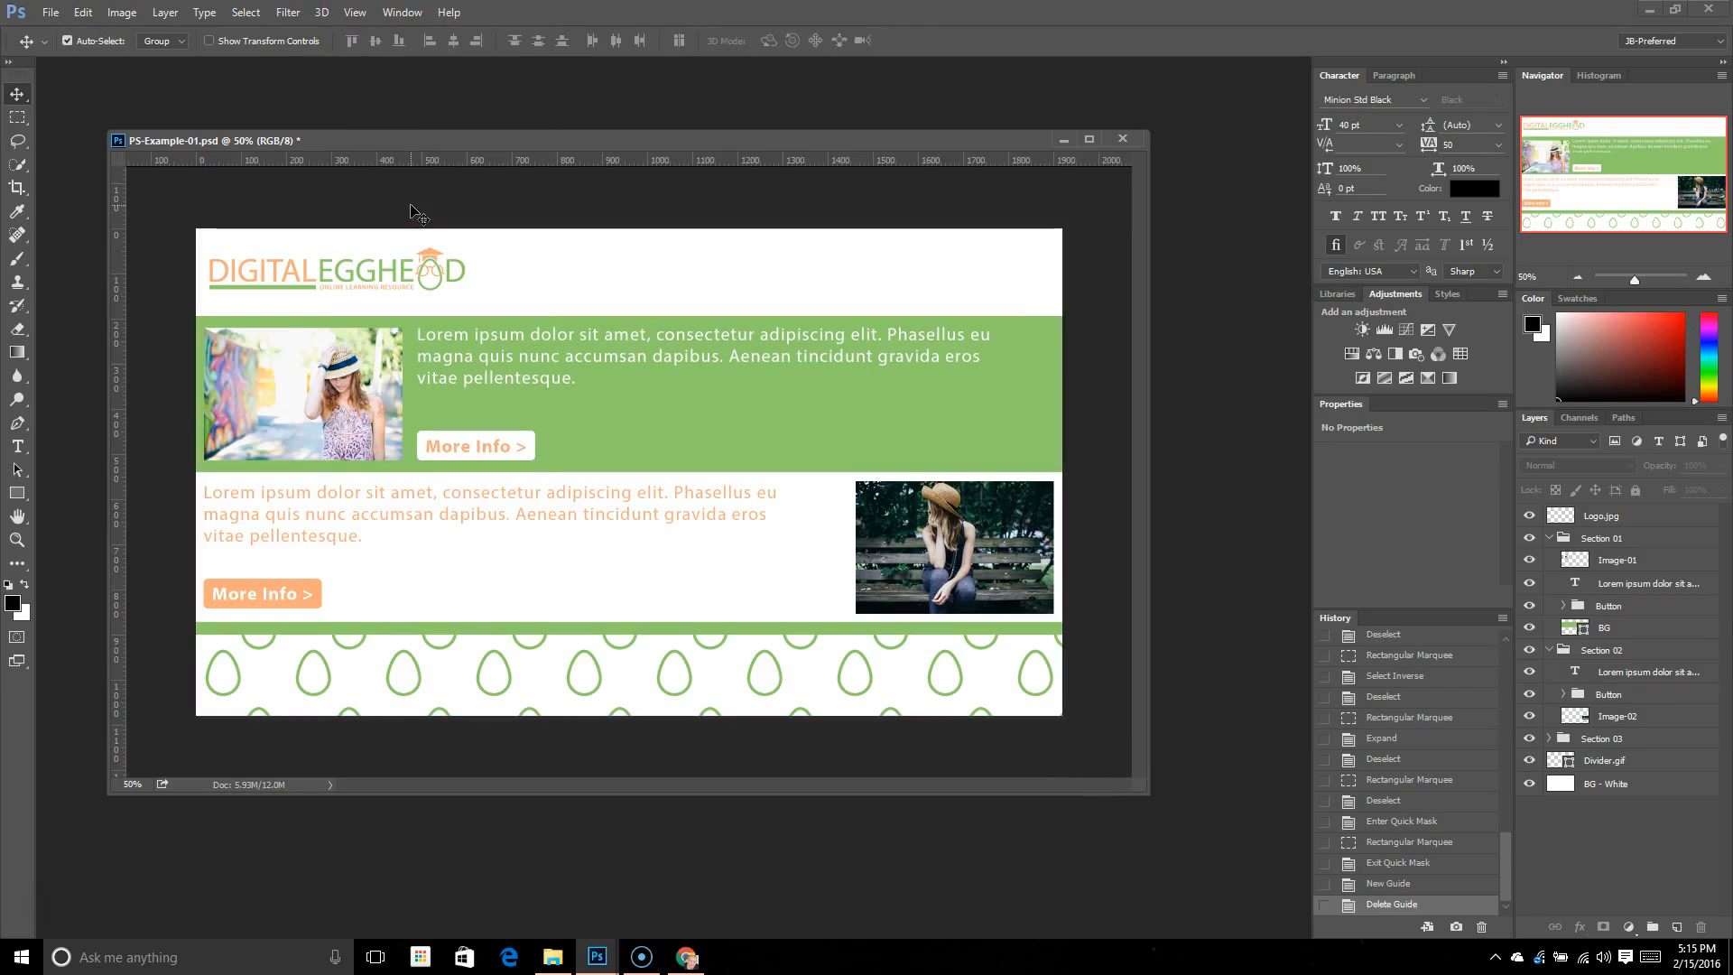
left_click(345, 13)
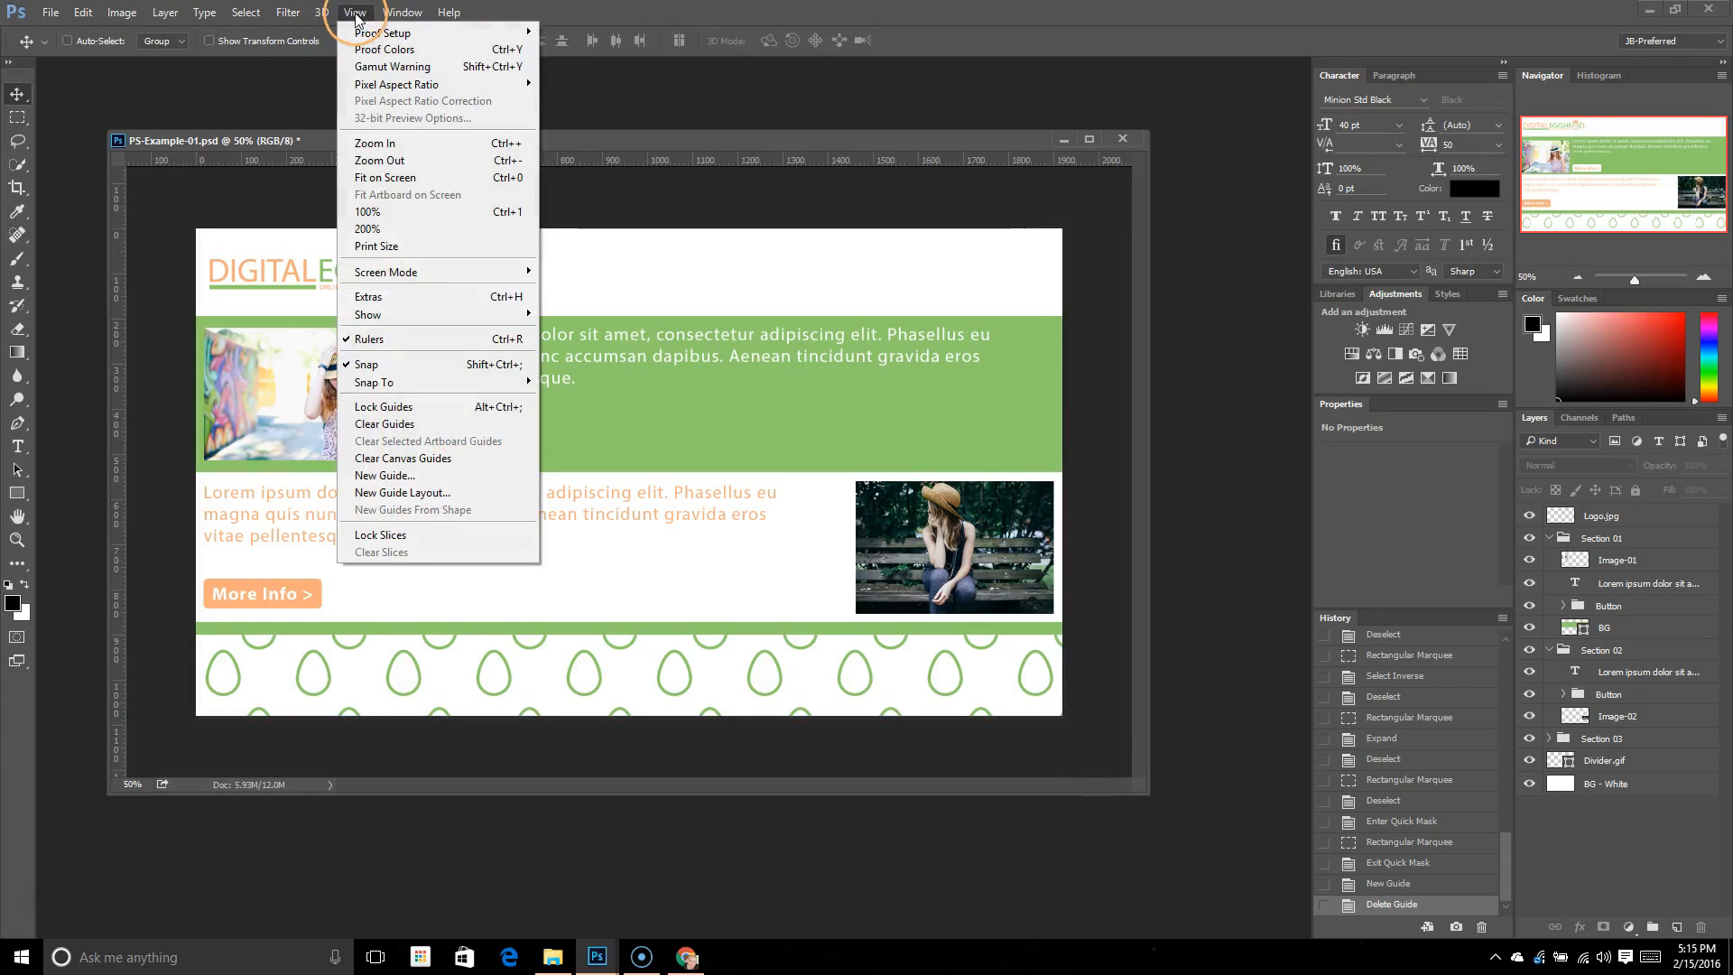
left_click(391, 274)
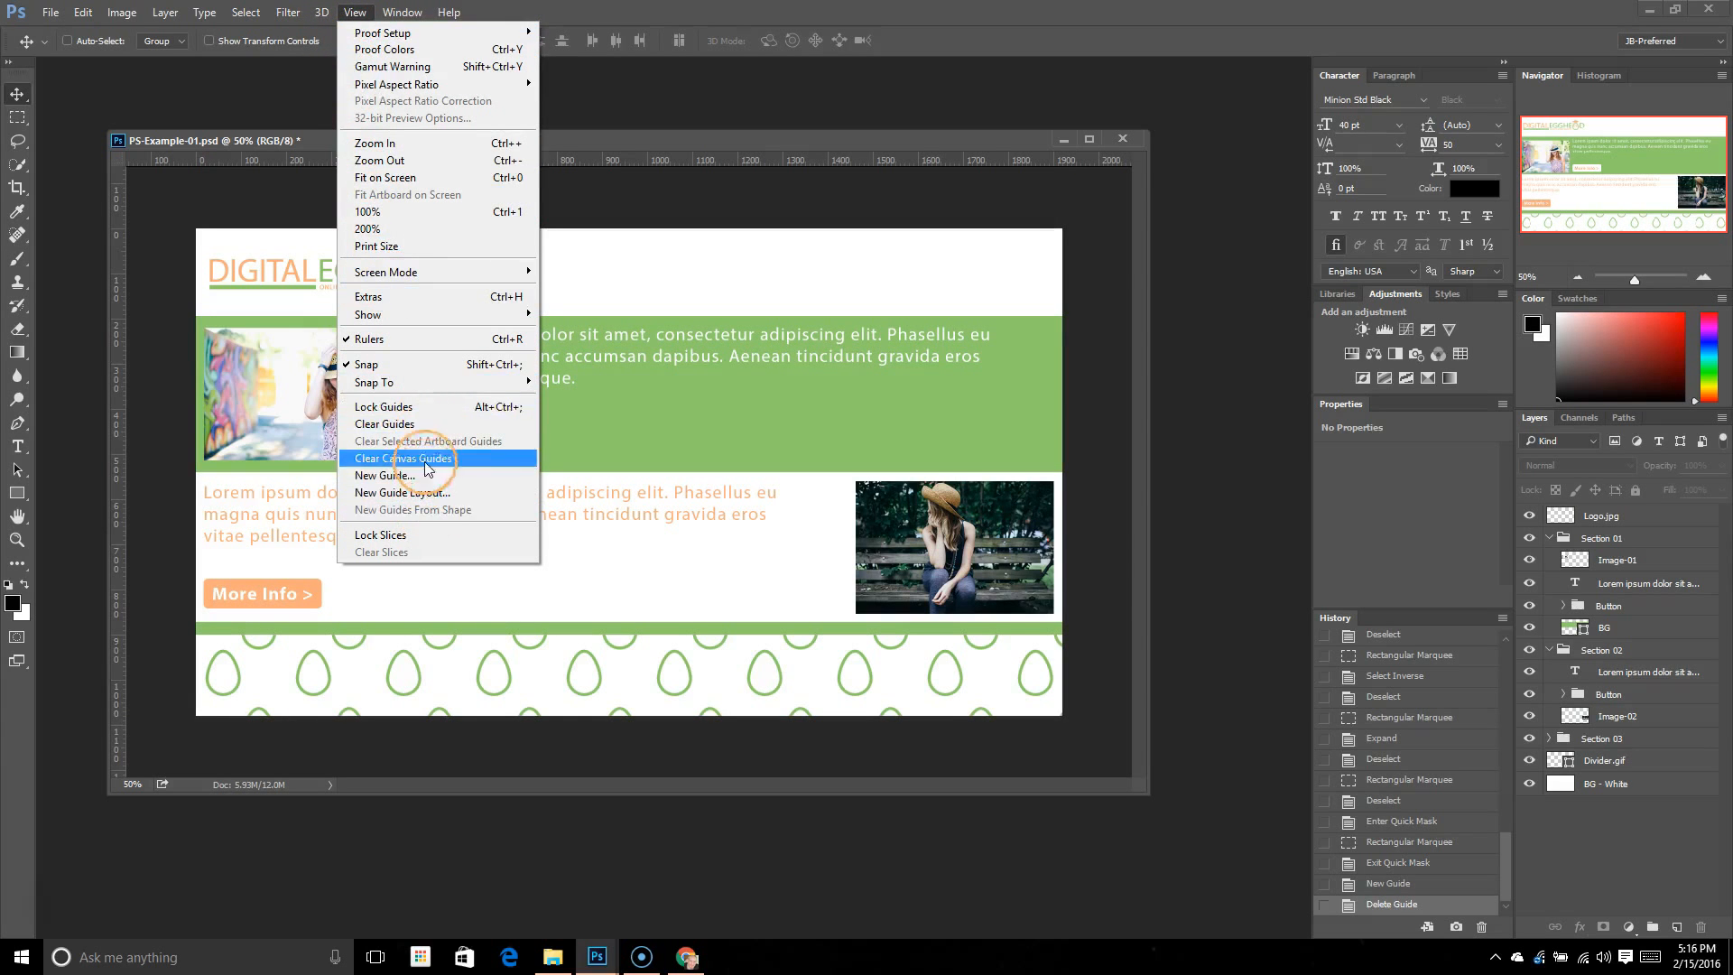
left_click(434, 499)
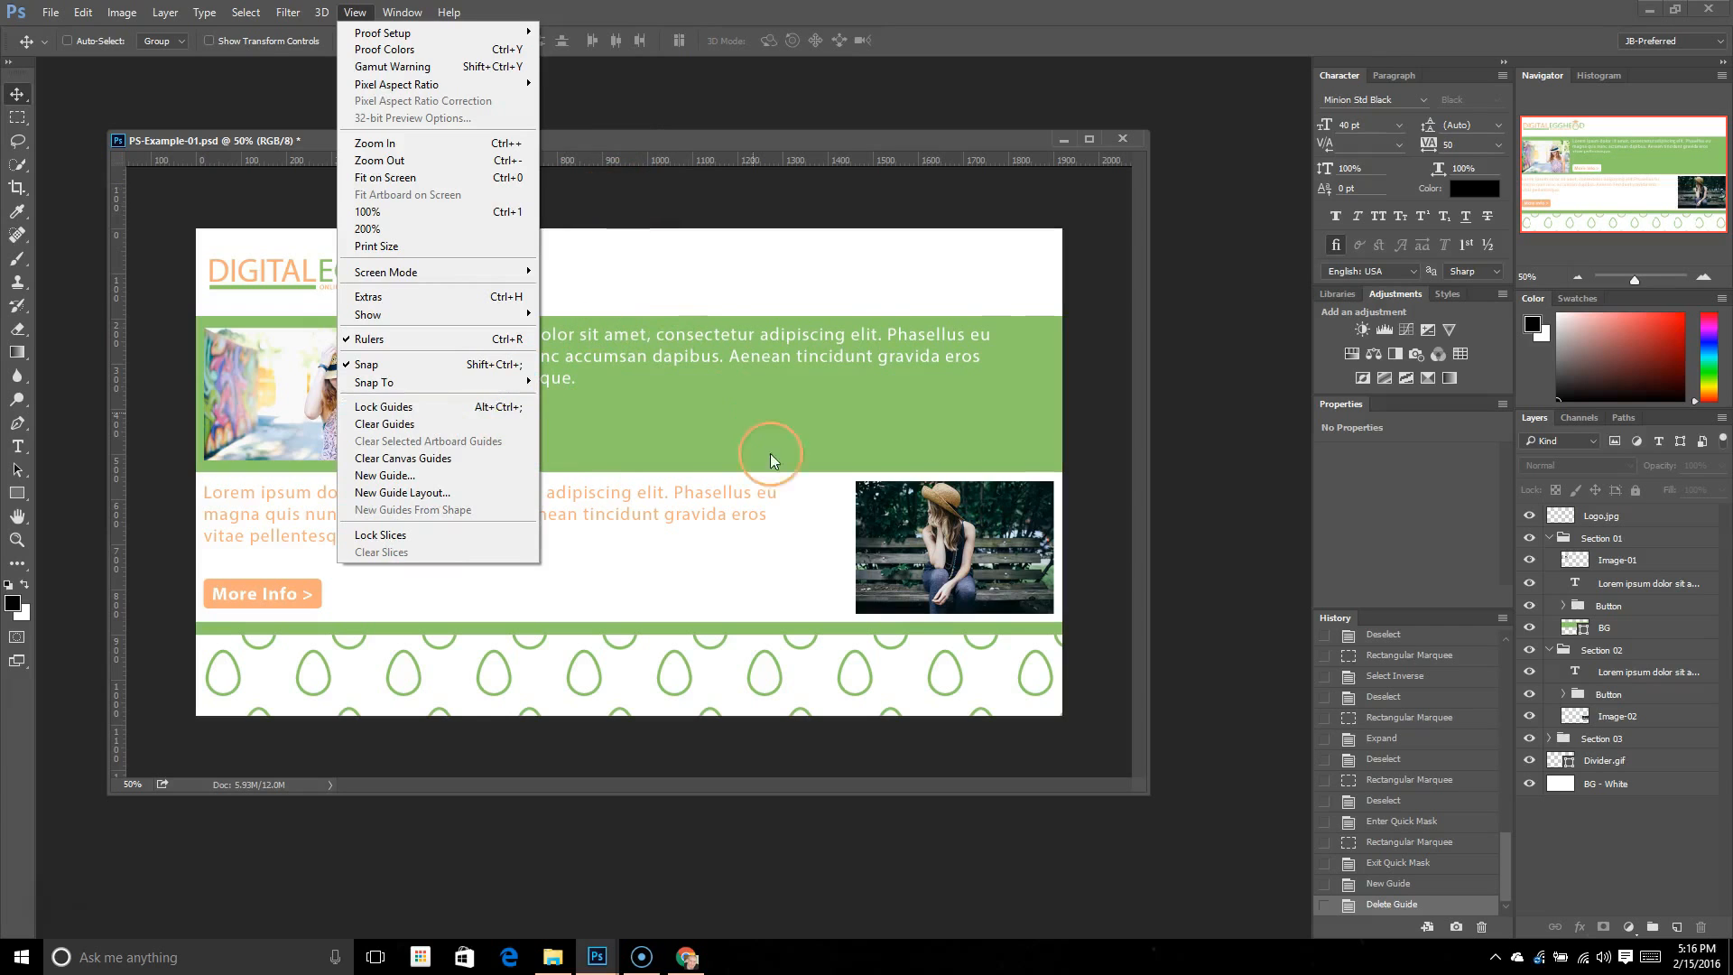
left_click(623, 221)
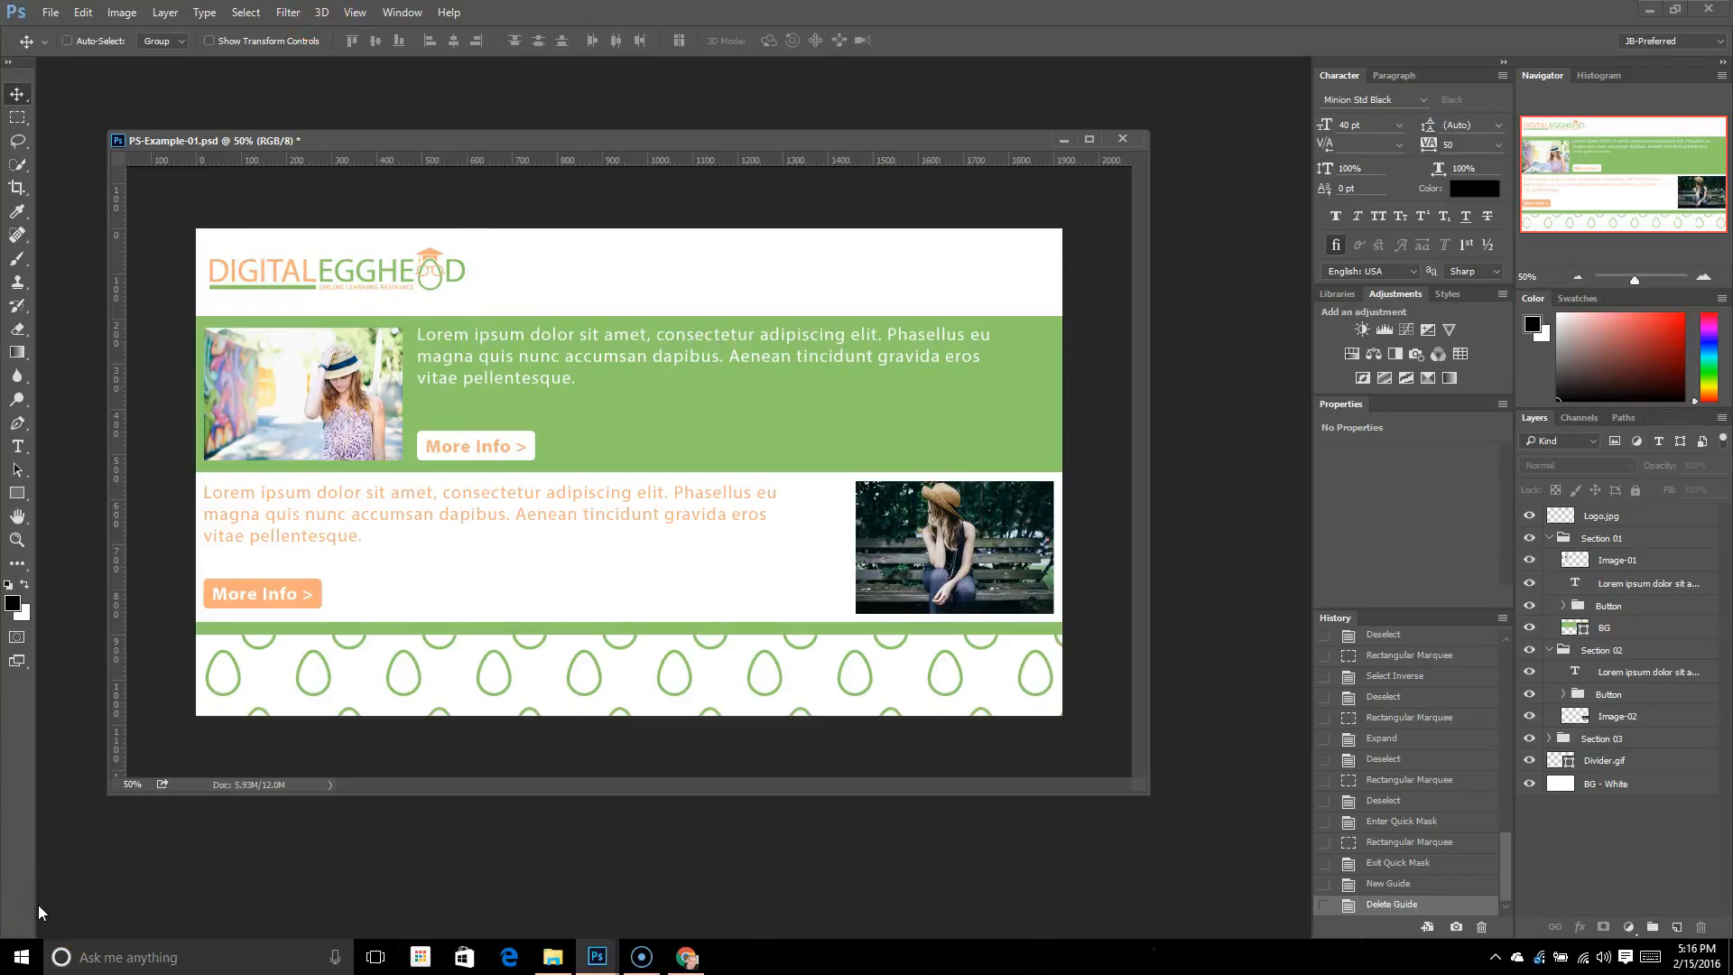
left_click(372, 81)
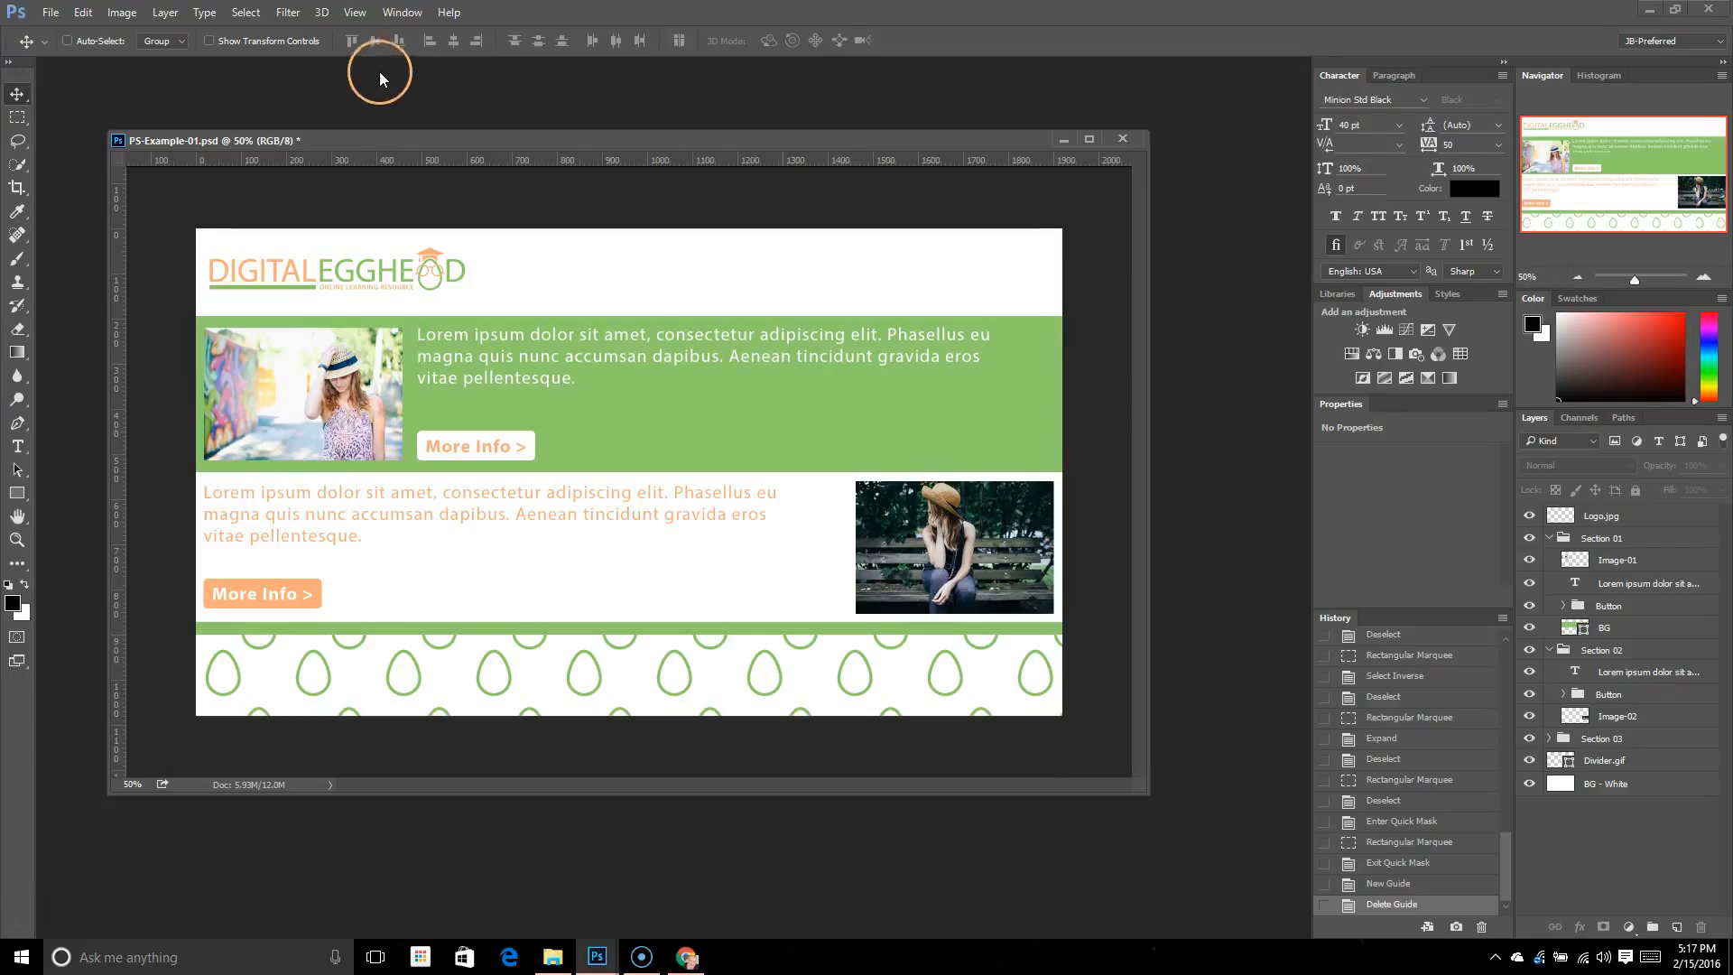
Review the commands for arranging document windows and shift the floating PS-Example-01.psd window slightly down and to the right
left_click(397, 14)
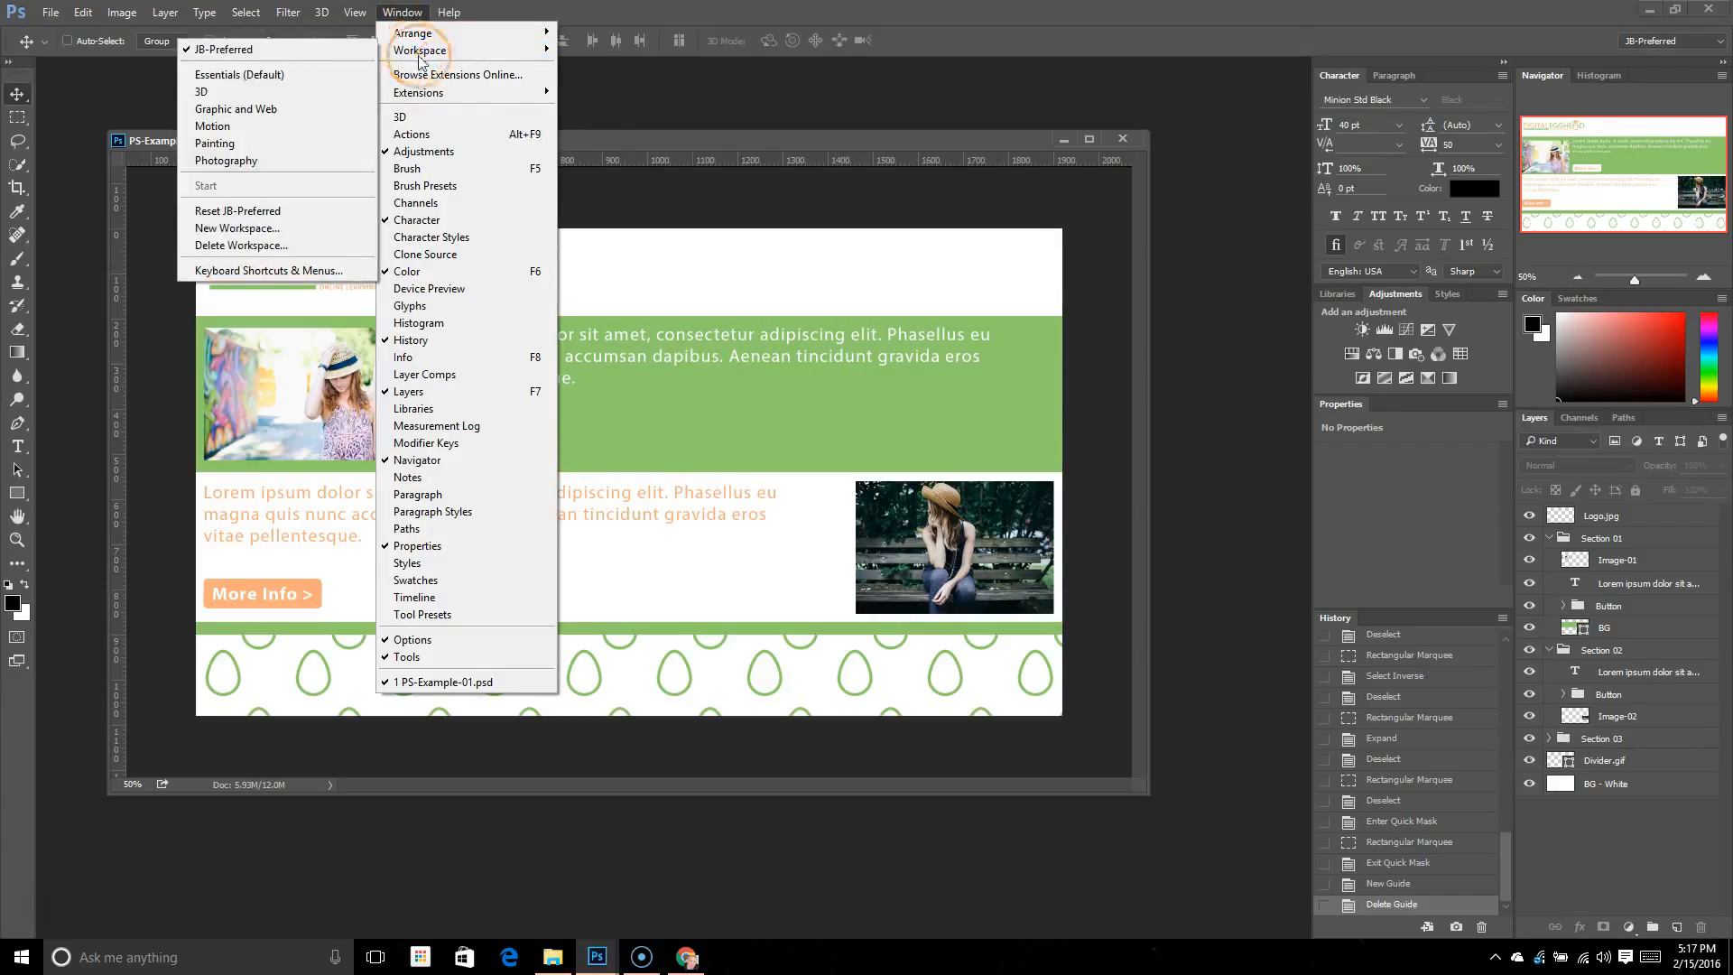
left_click(599, 94)
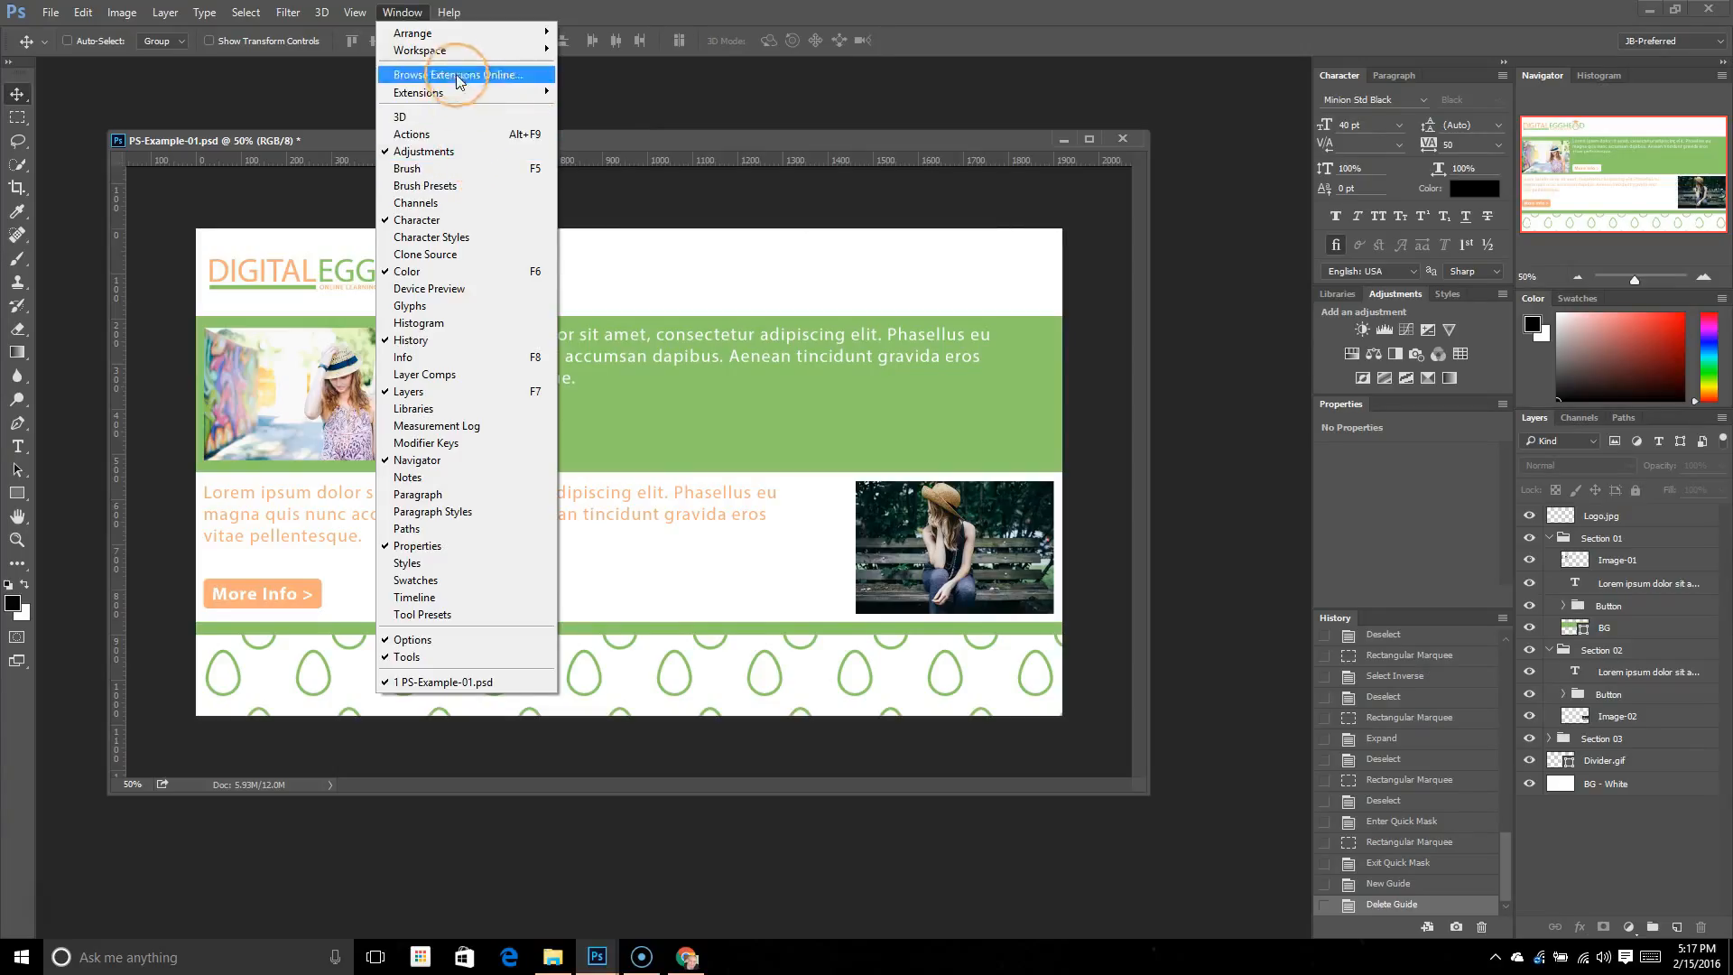
left_click(457, 40)
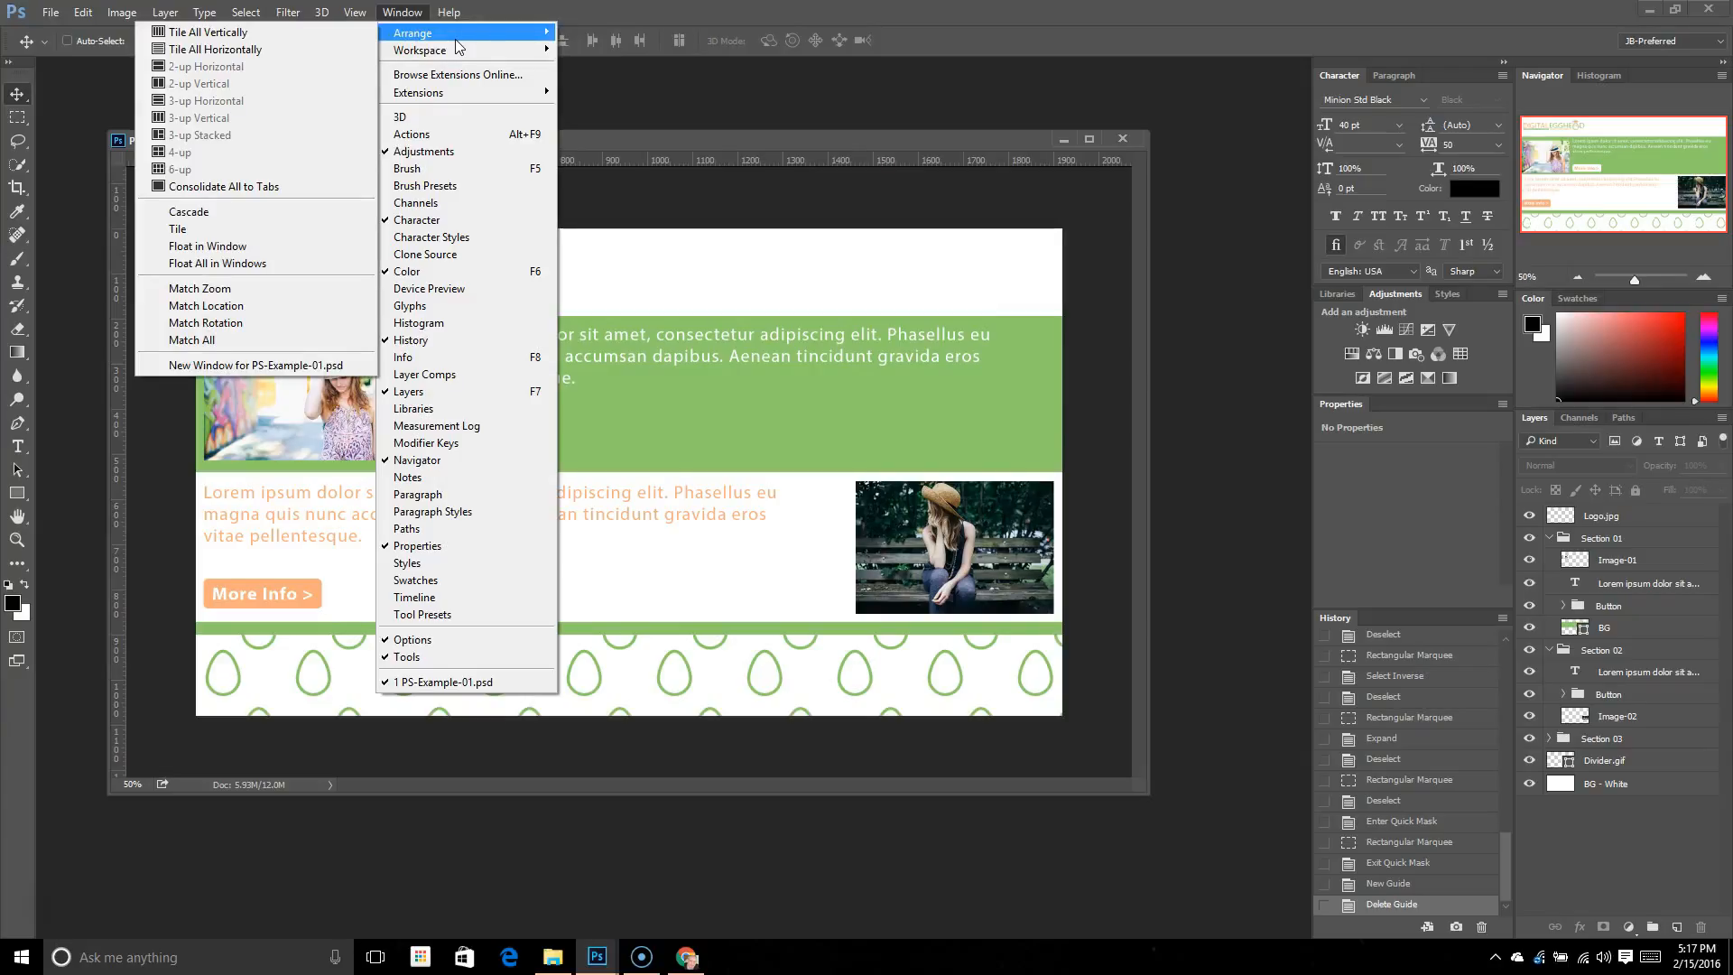
left_click(265, 38)
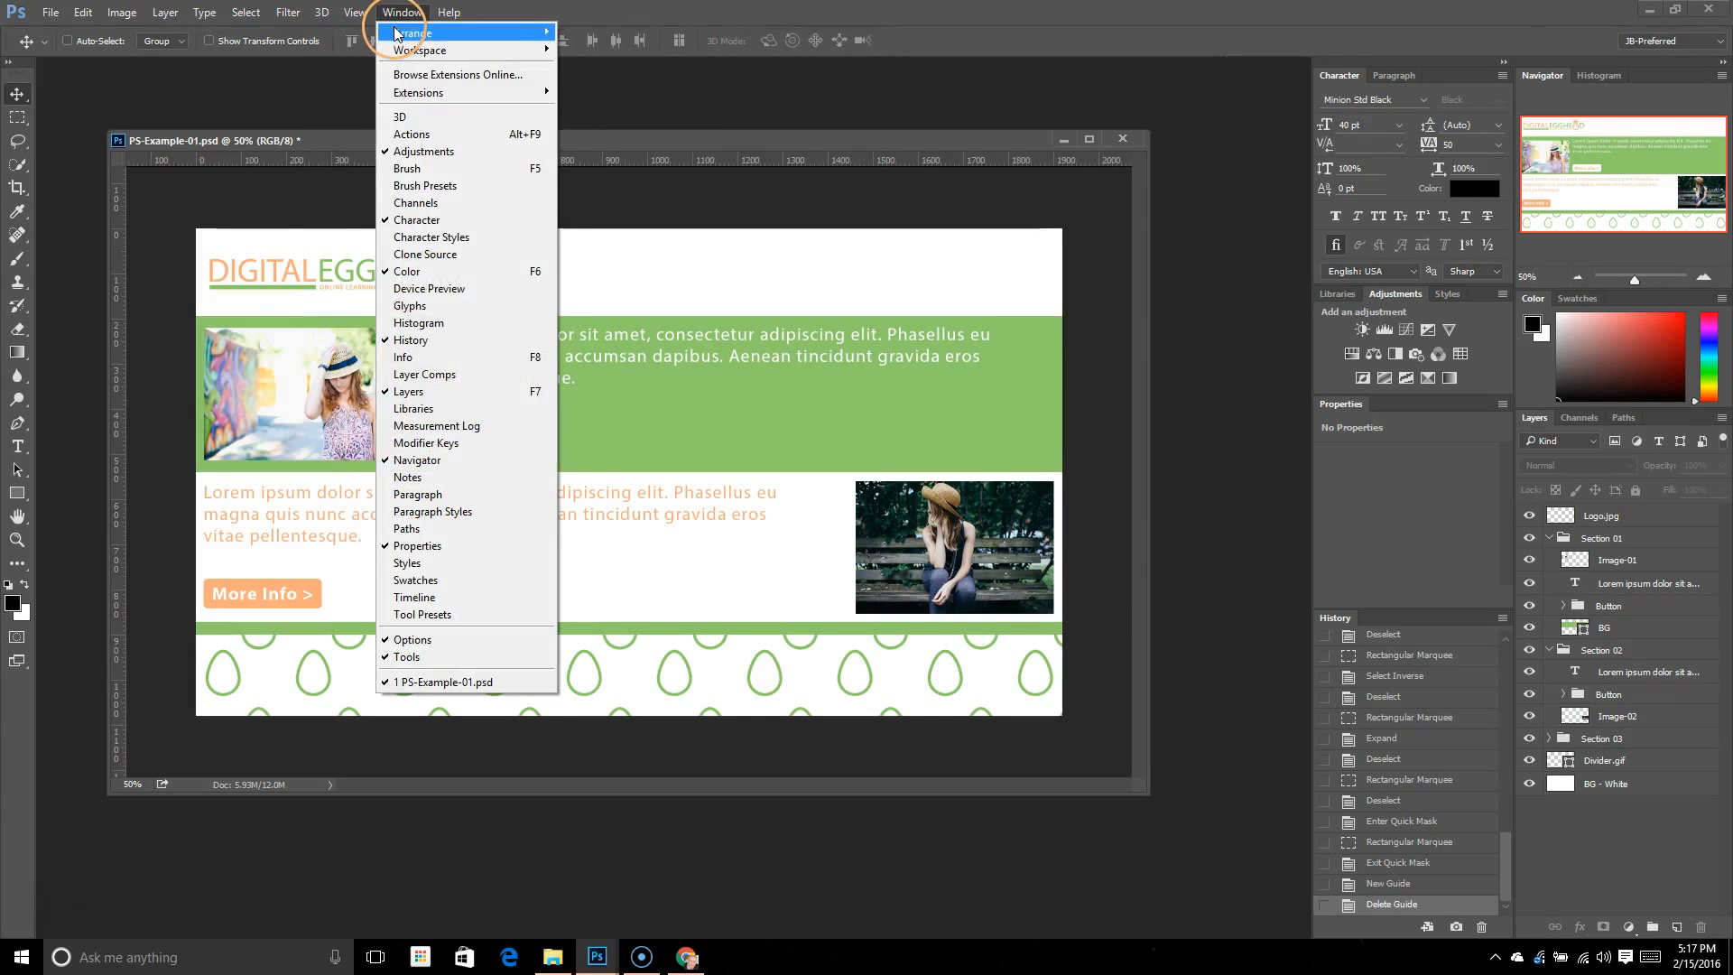
mouse_move(397, 33)
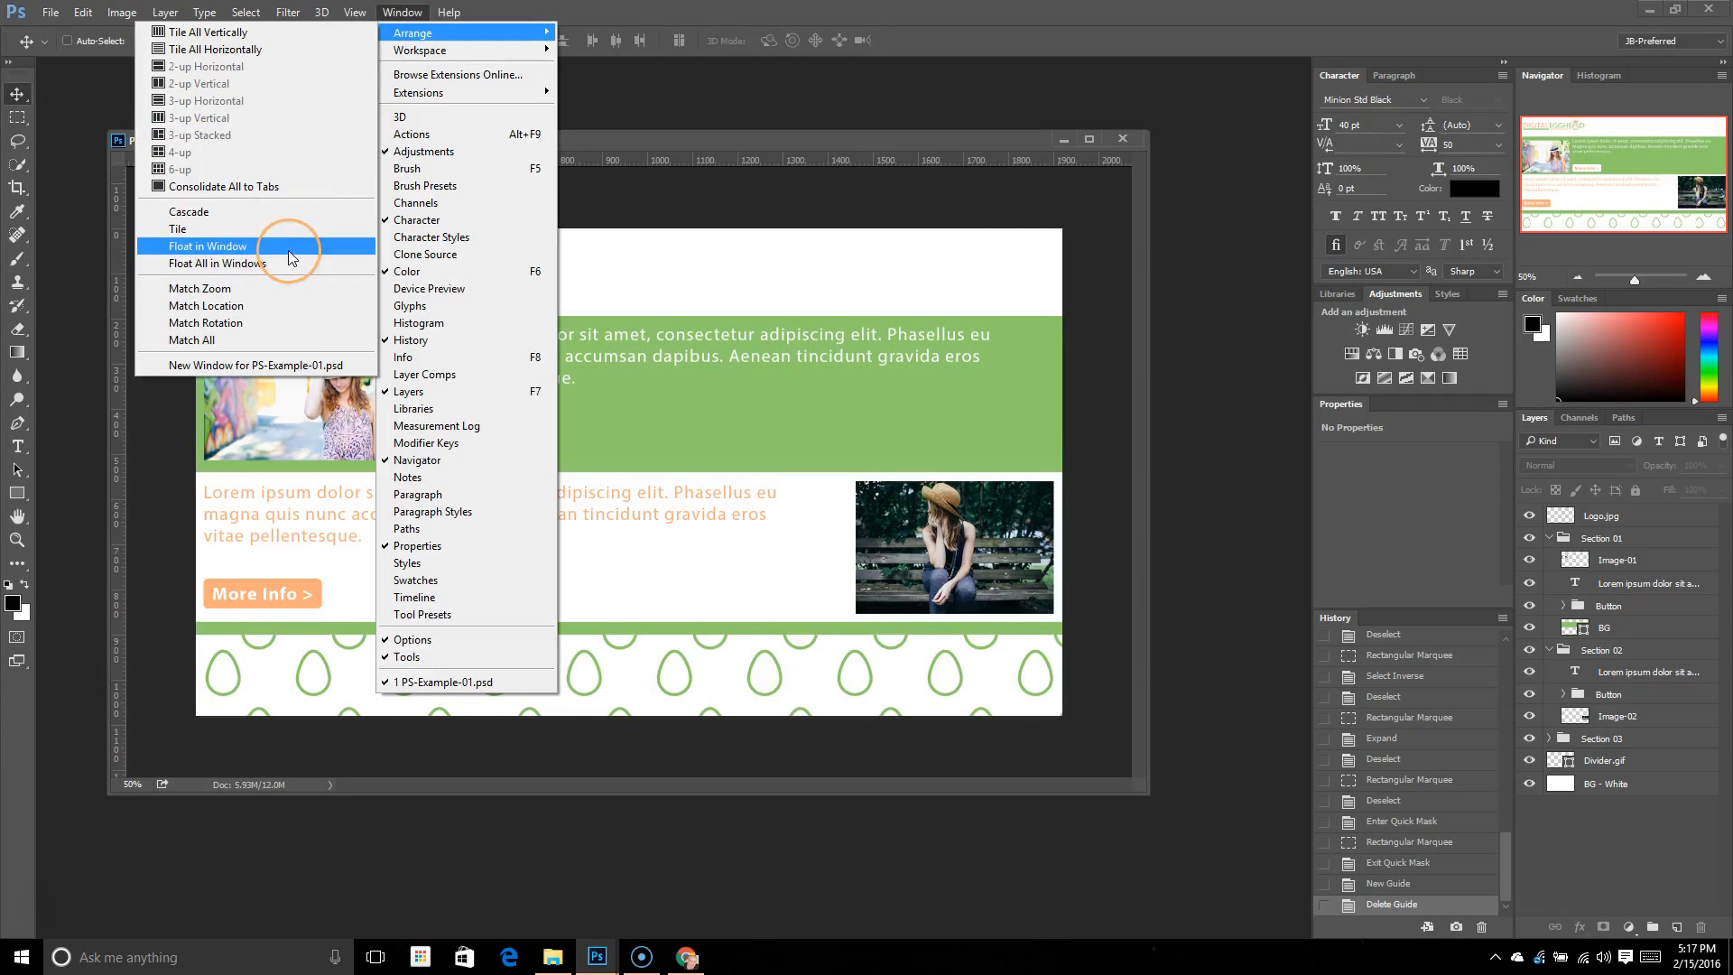
left_click(603, 135)
left_click_drag(603, 135, 626, 165)
Examine the commands for arranging windows, switching or managing workspaces such as JB-Preferred, and opening extensions
left_click(402, 12)
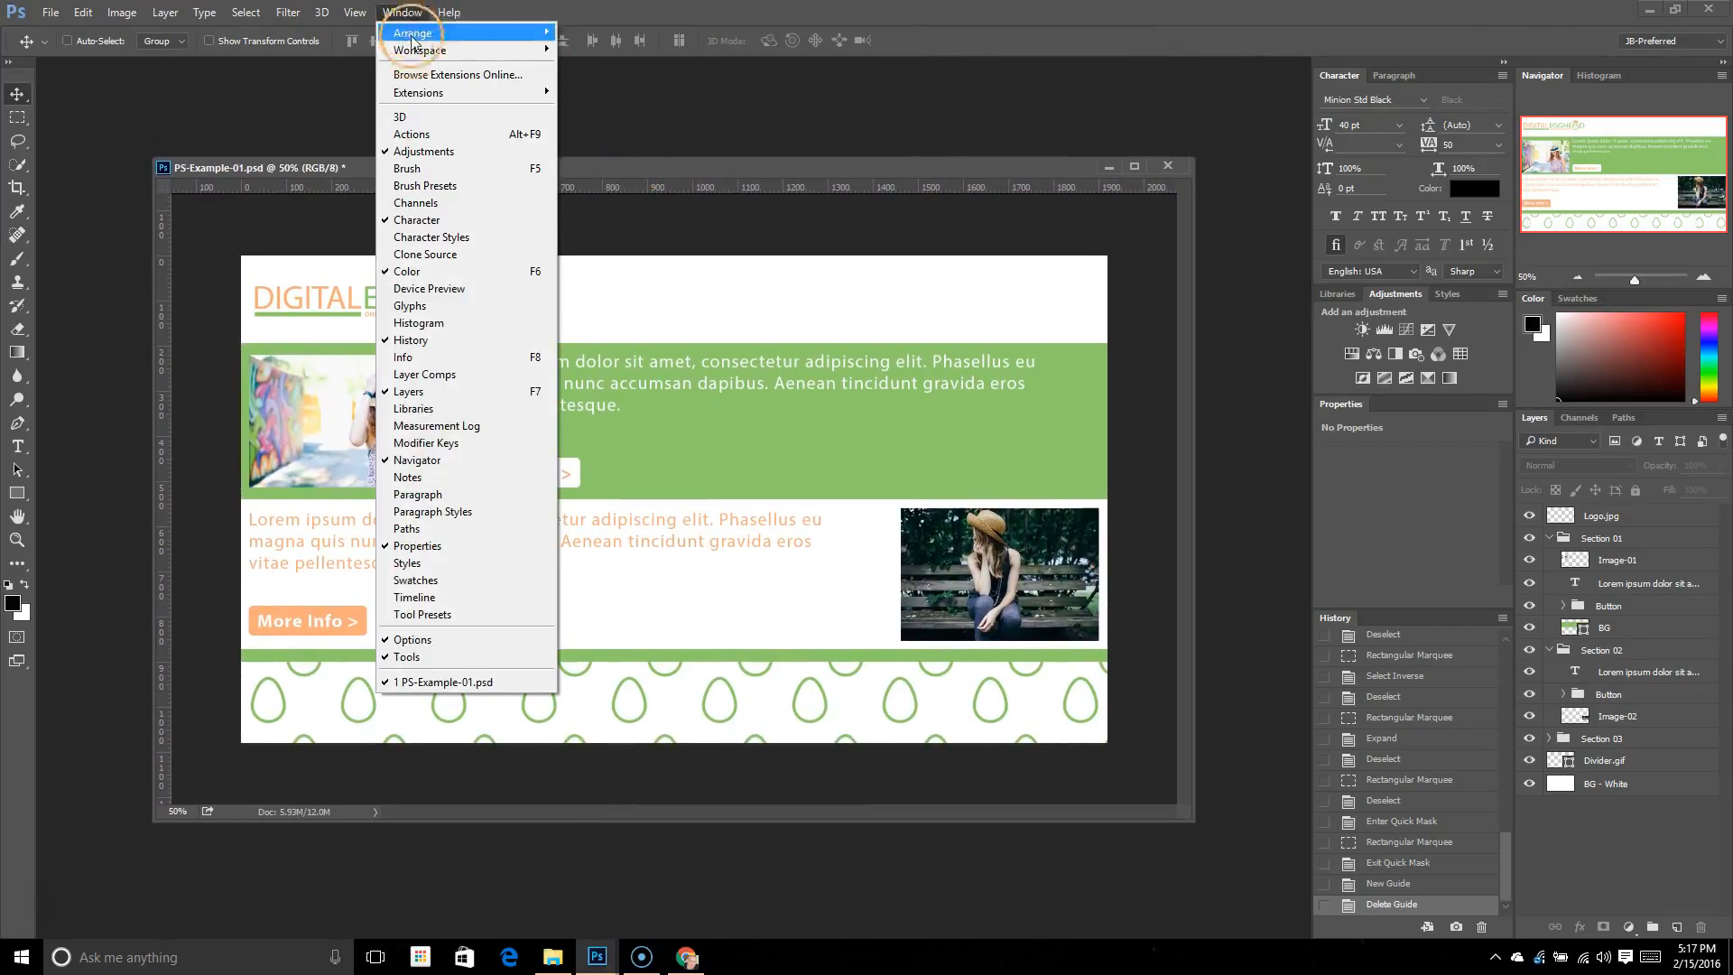
left_click(458, 57)
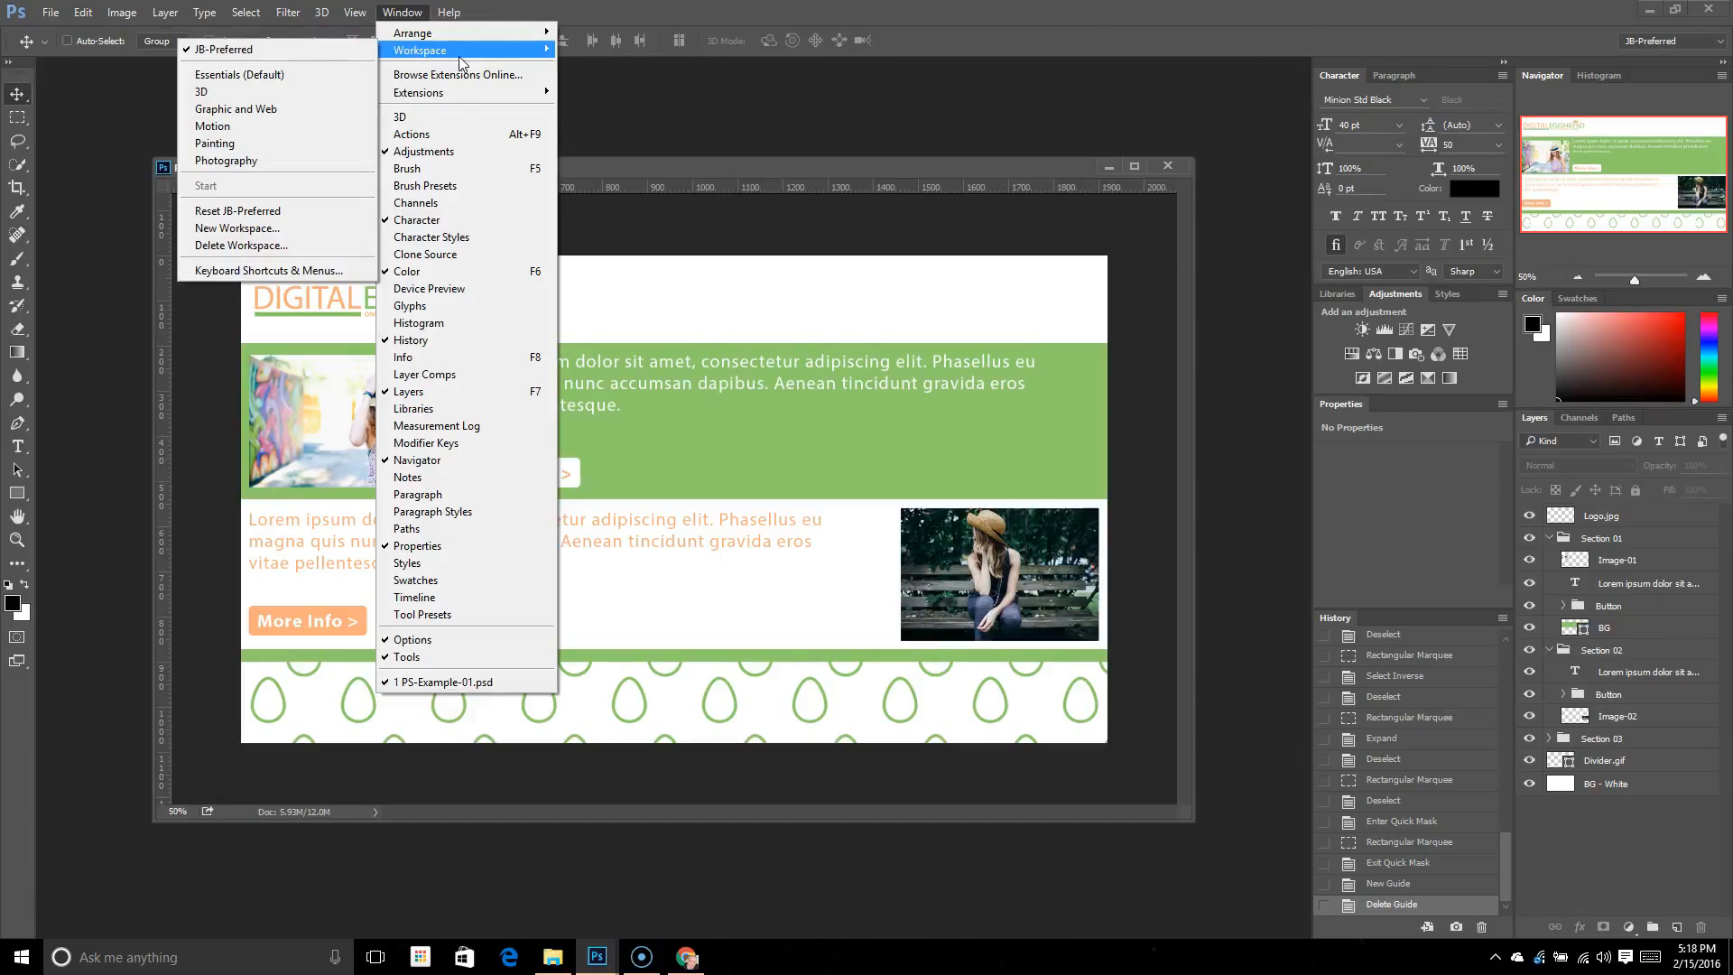
left_click(1681, 40)
left_click(399, 13)
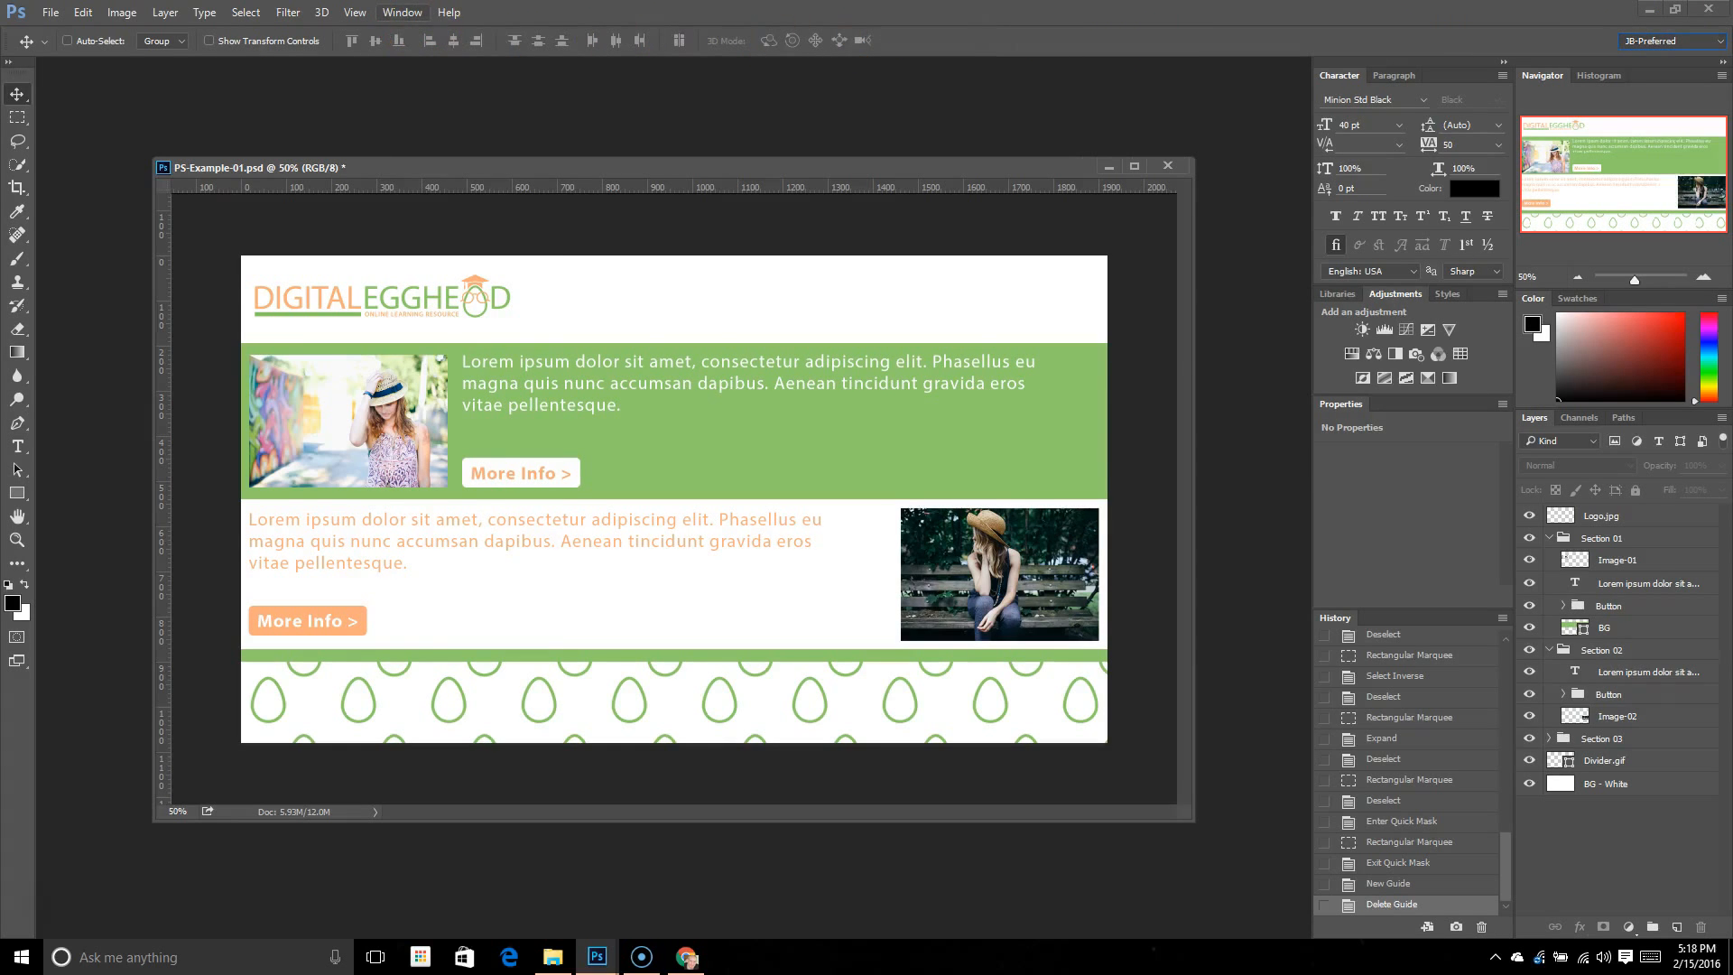
mouse_move(435, 54)
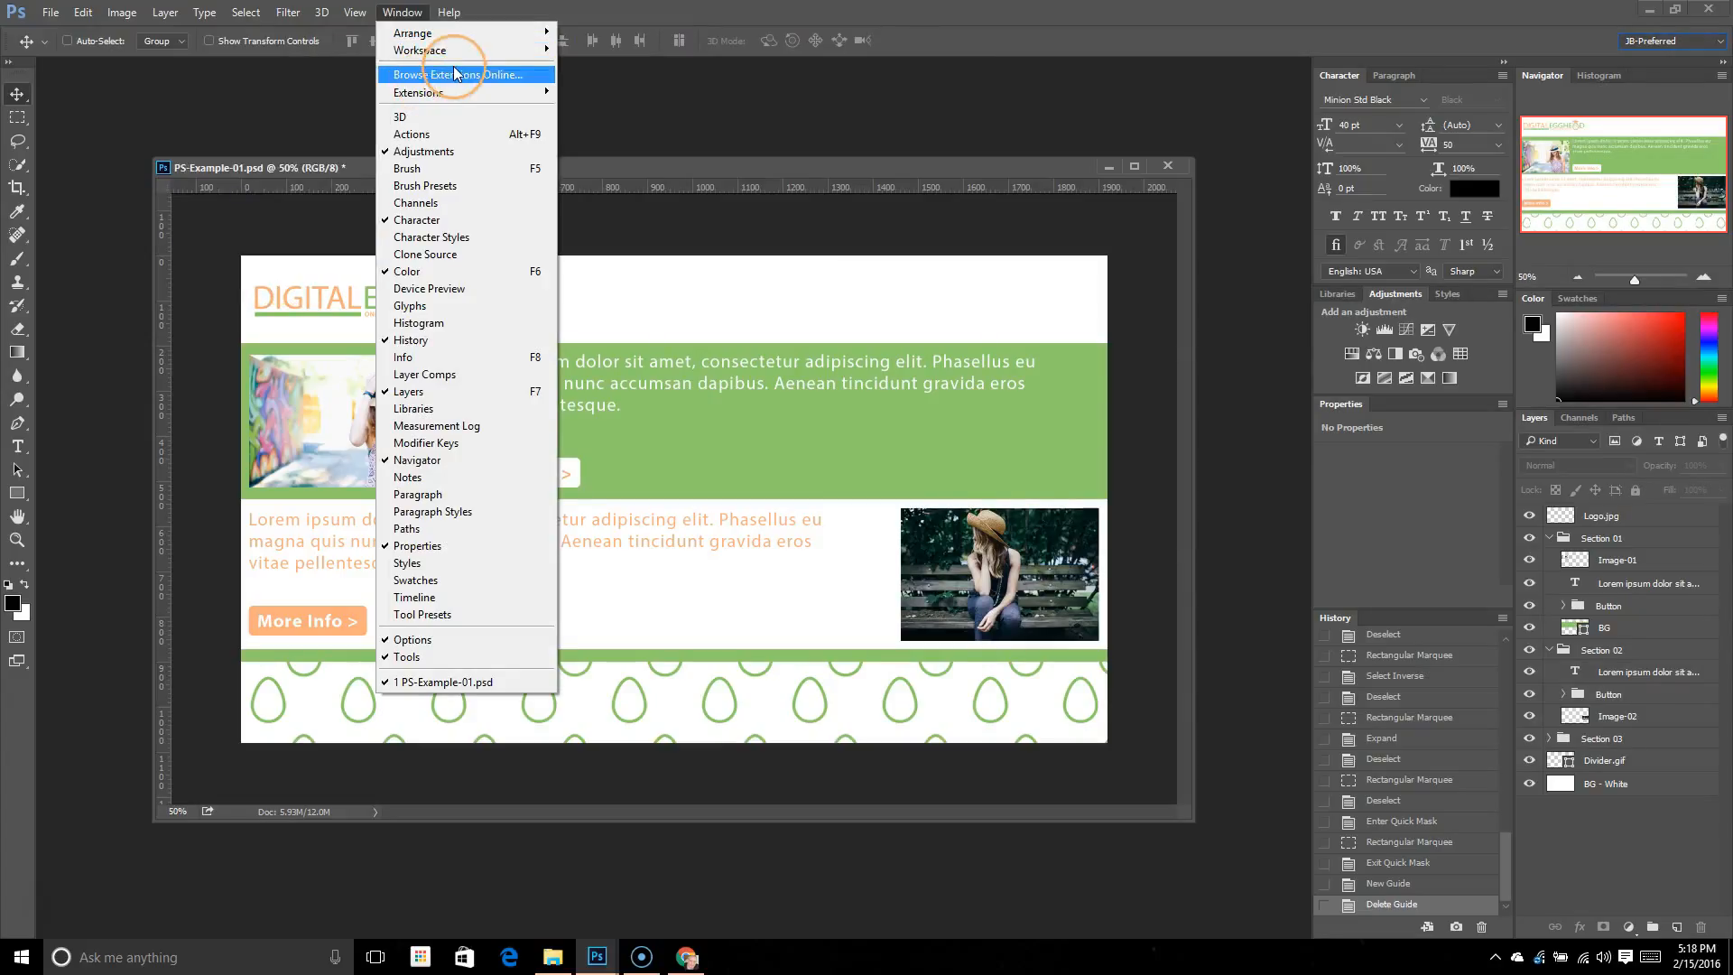
left_click(492, 97)
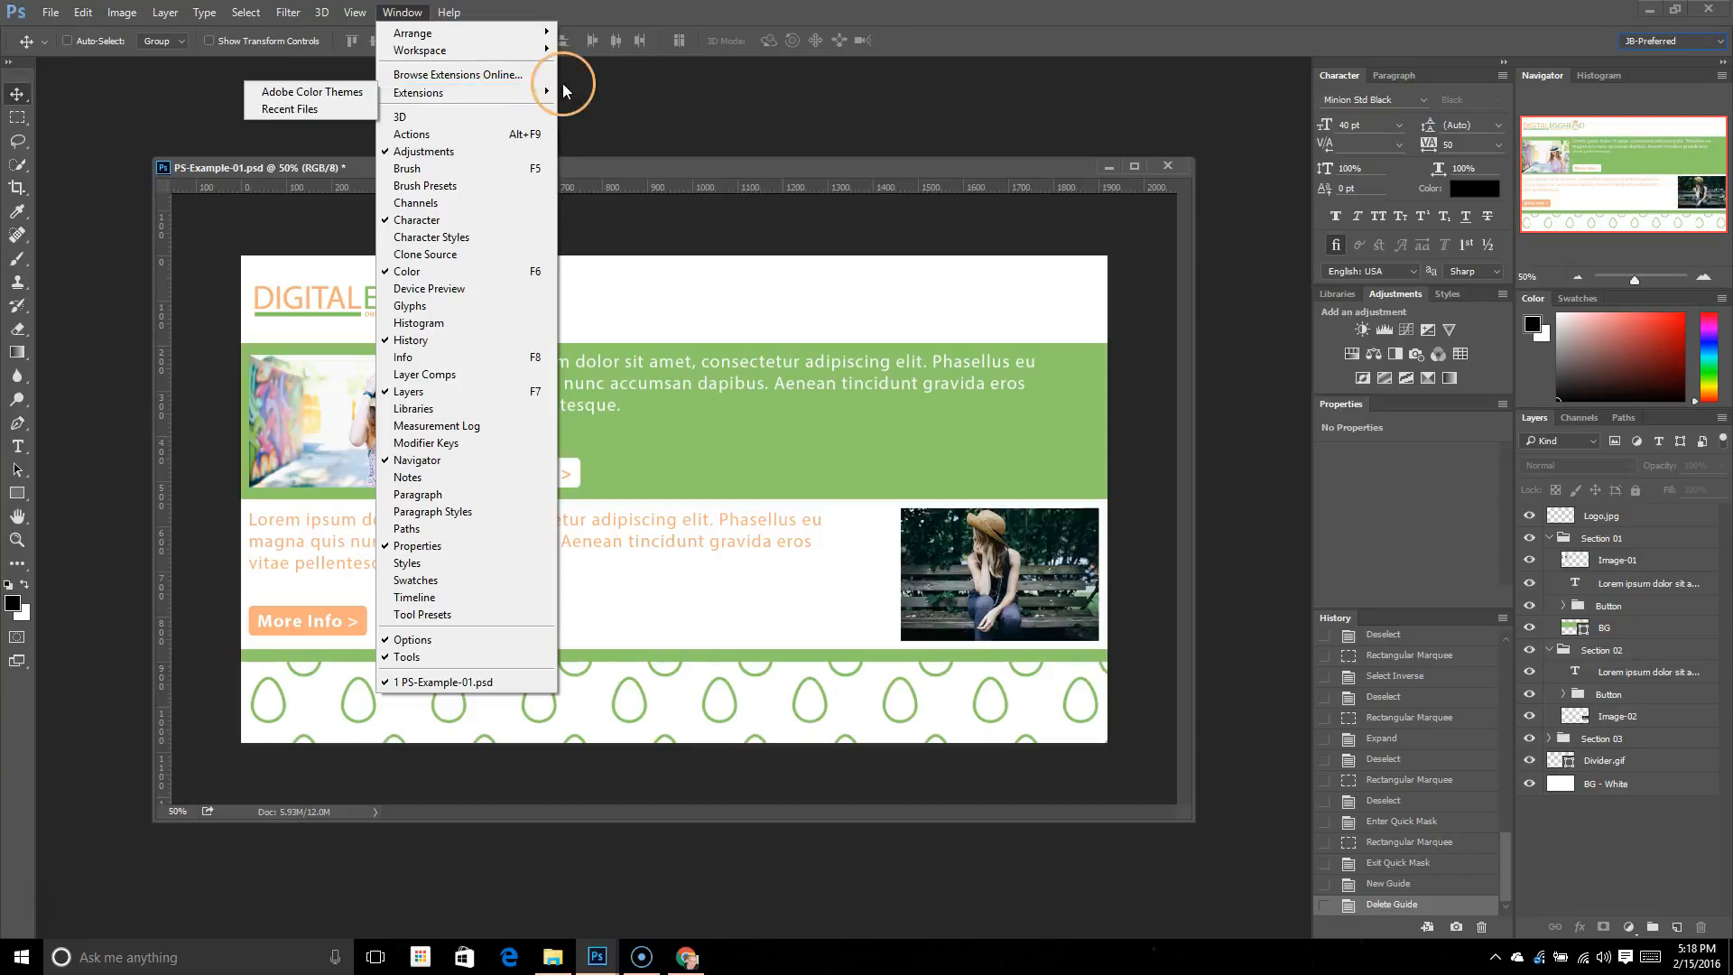
left_click(537, 93)
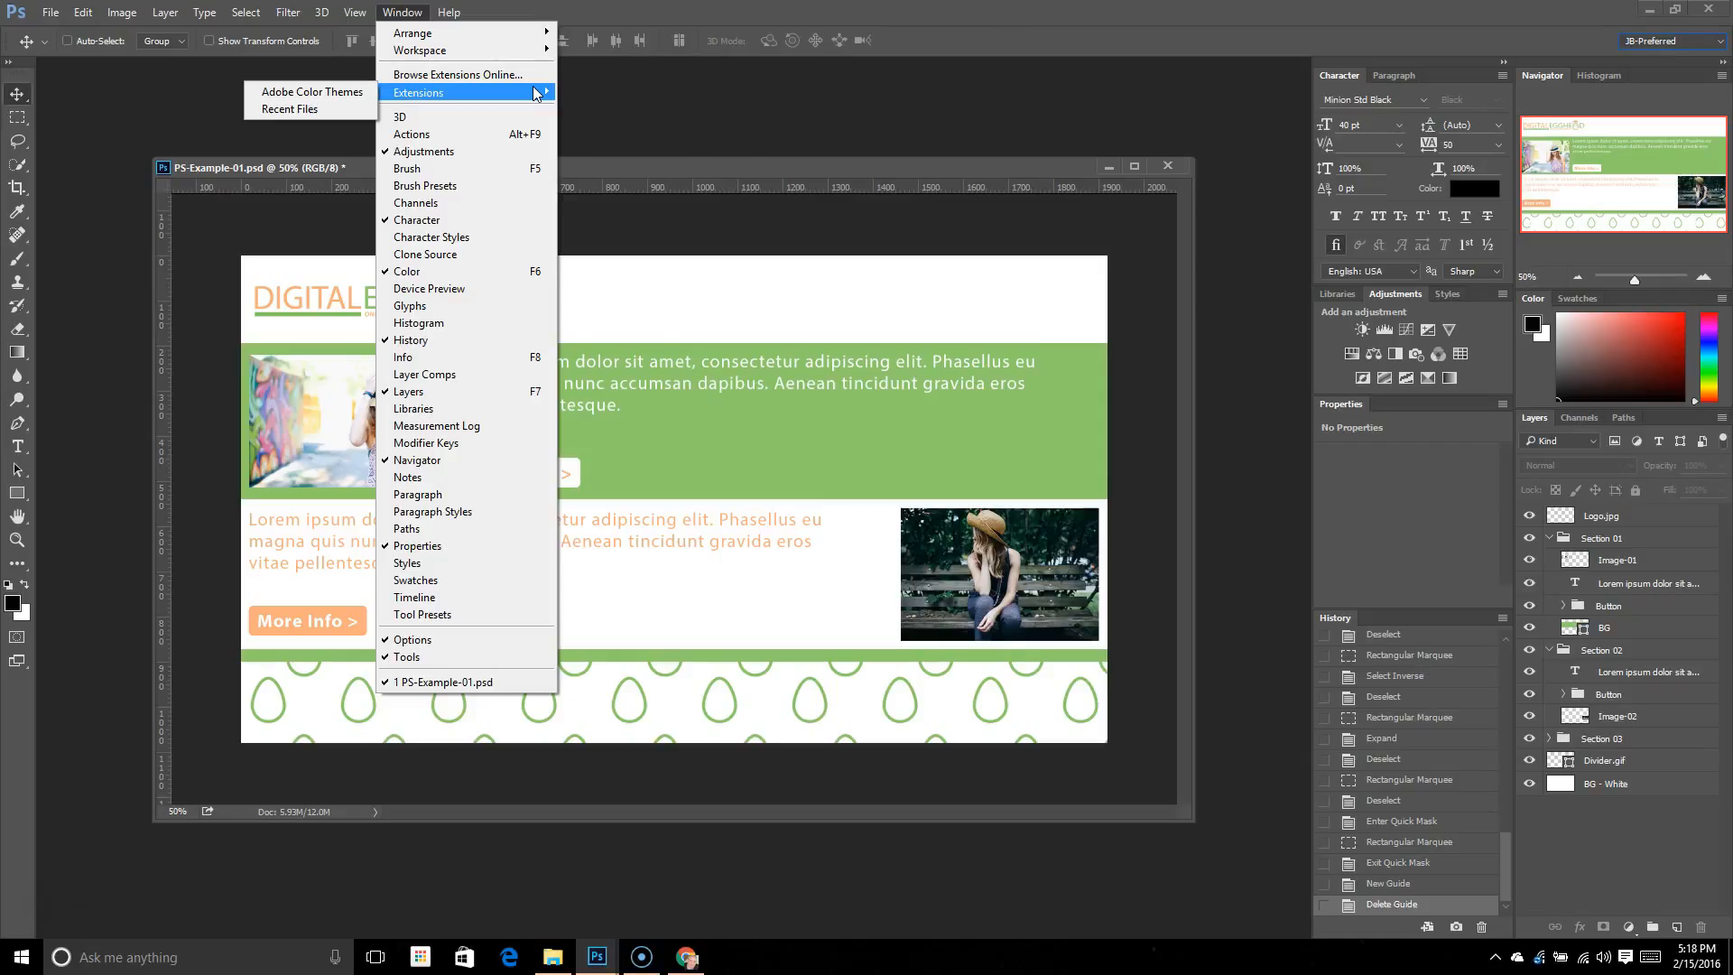
left_click(734, 147)
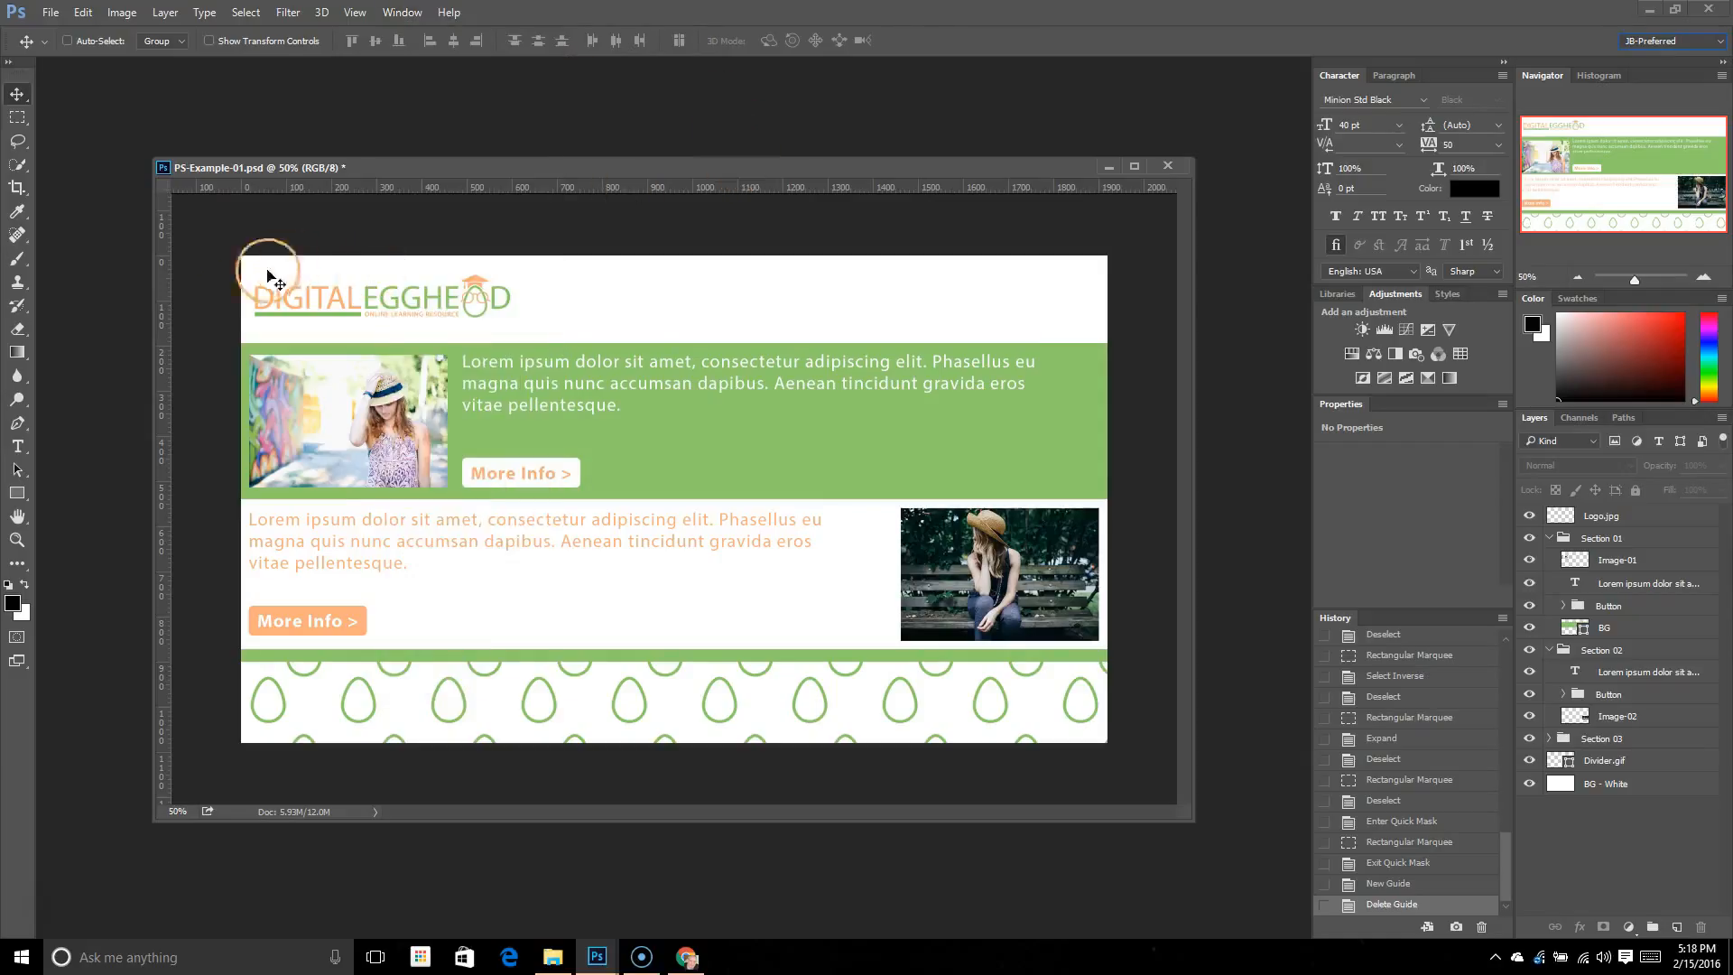
Pull a new vertical guide out of the vertical ruler to about 140 px and delete it by returning it to the ruler
key("ctrl")
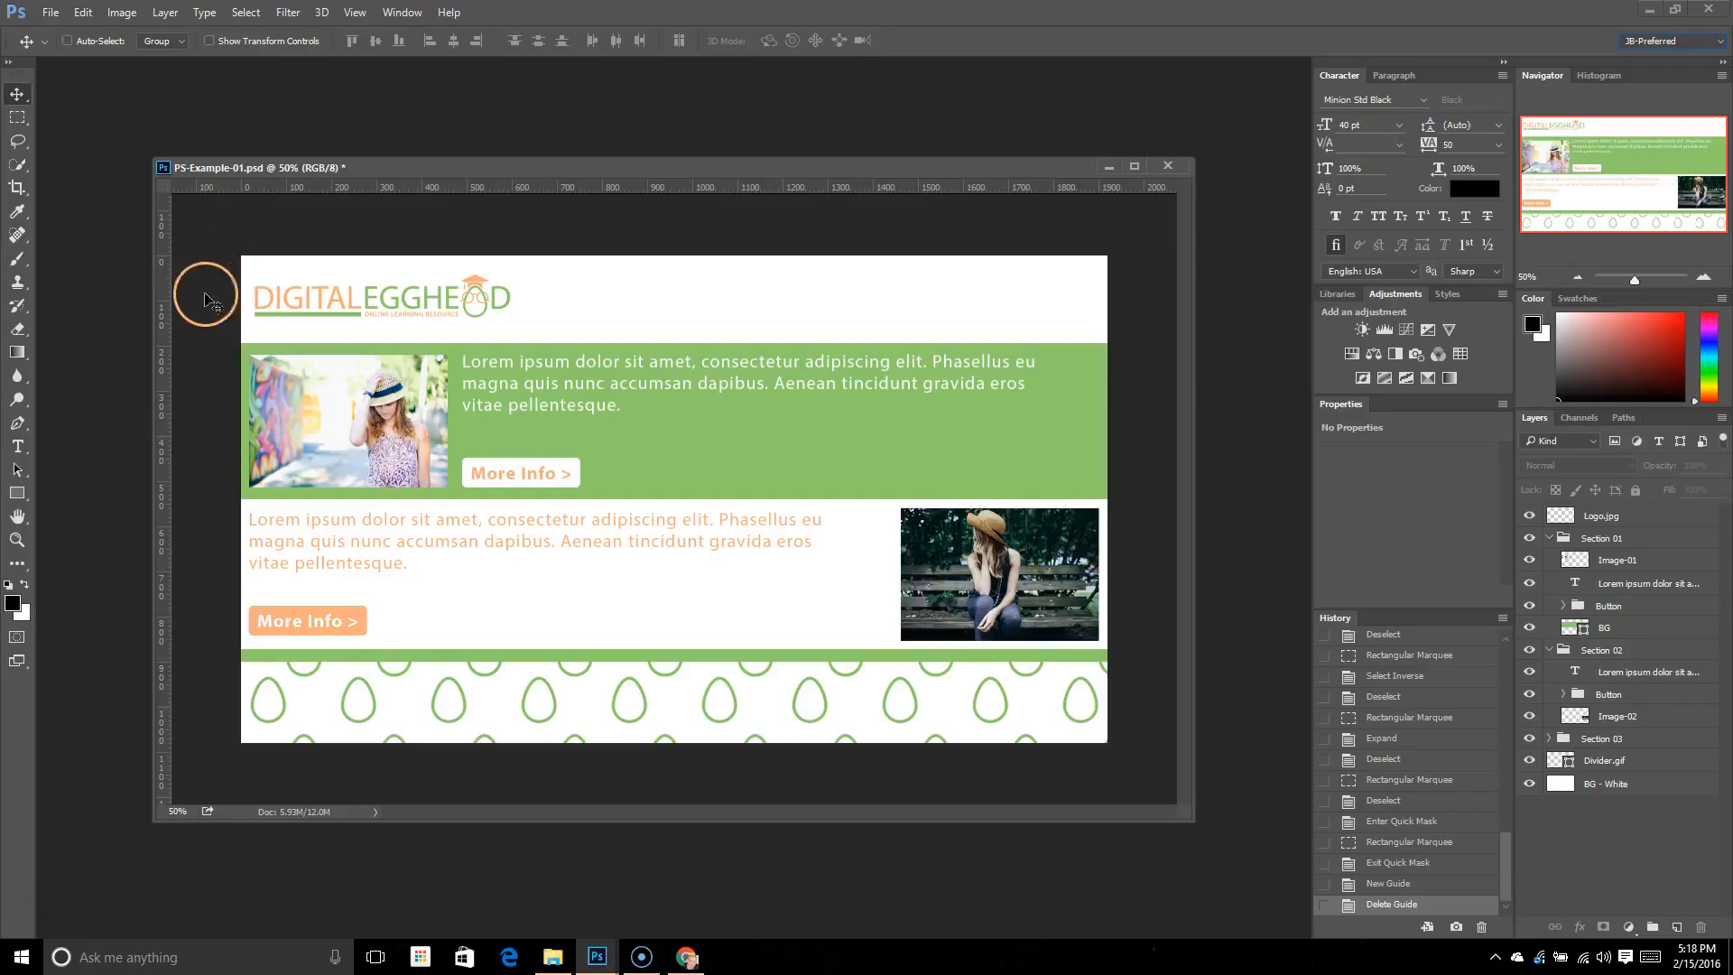
left_click_drag(166, 291, 304, 279)
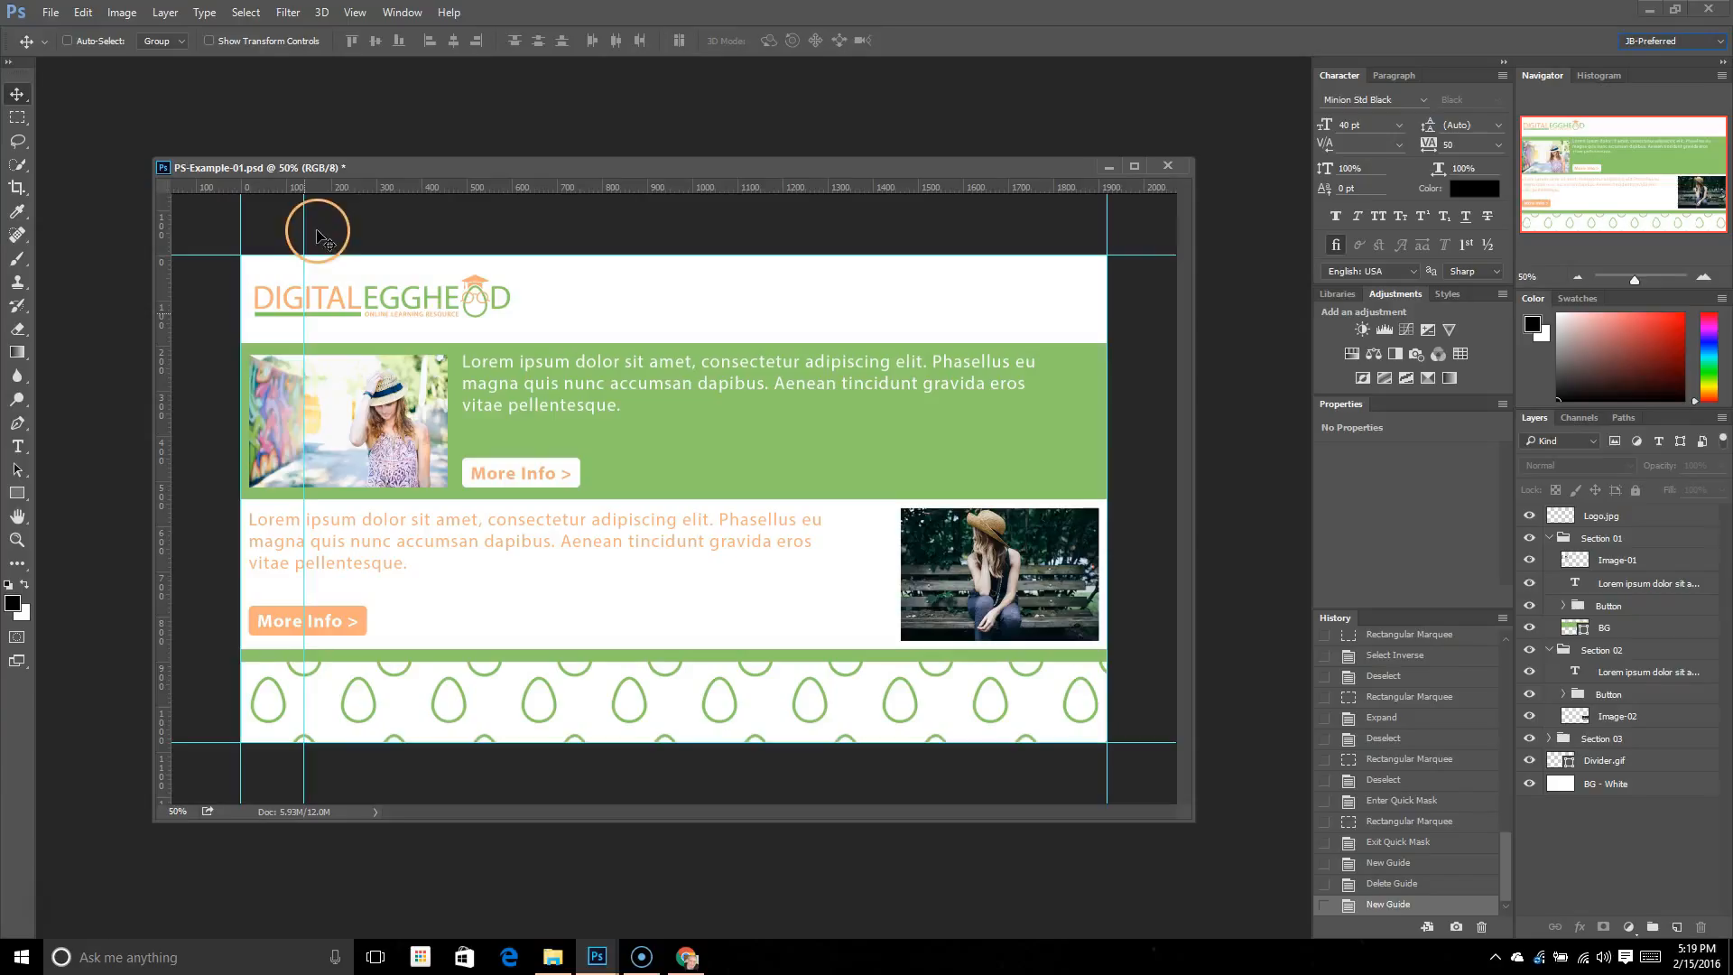
left_click_drag(303, 232, 41, 176)
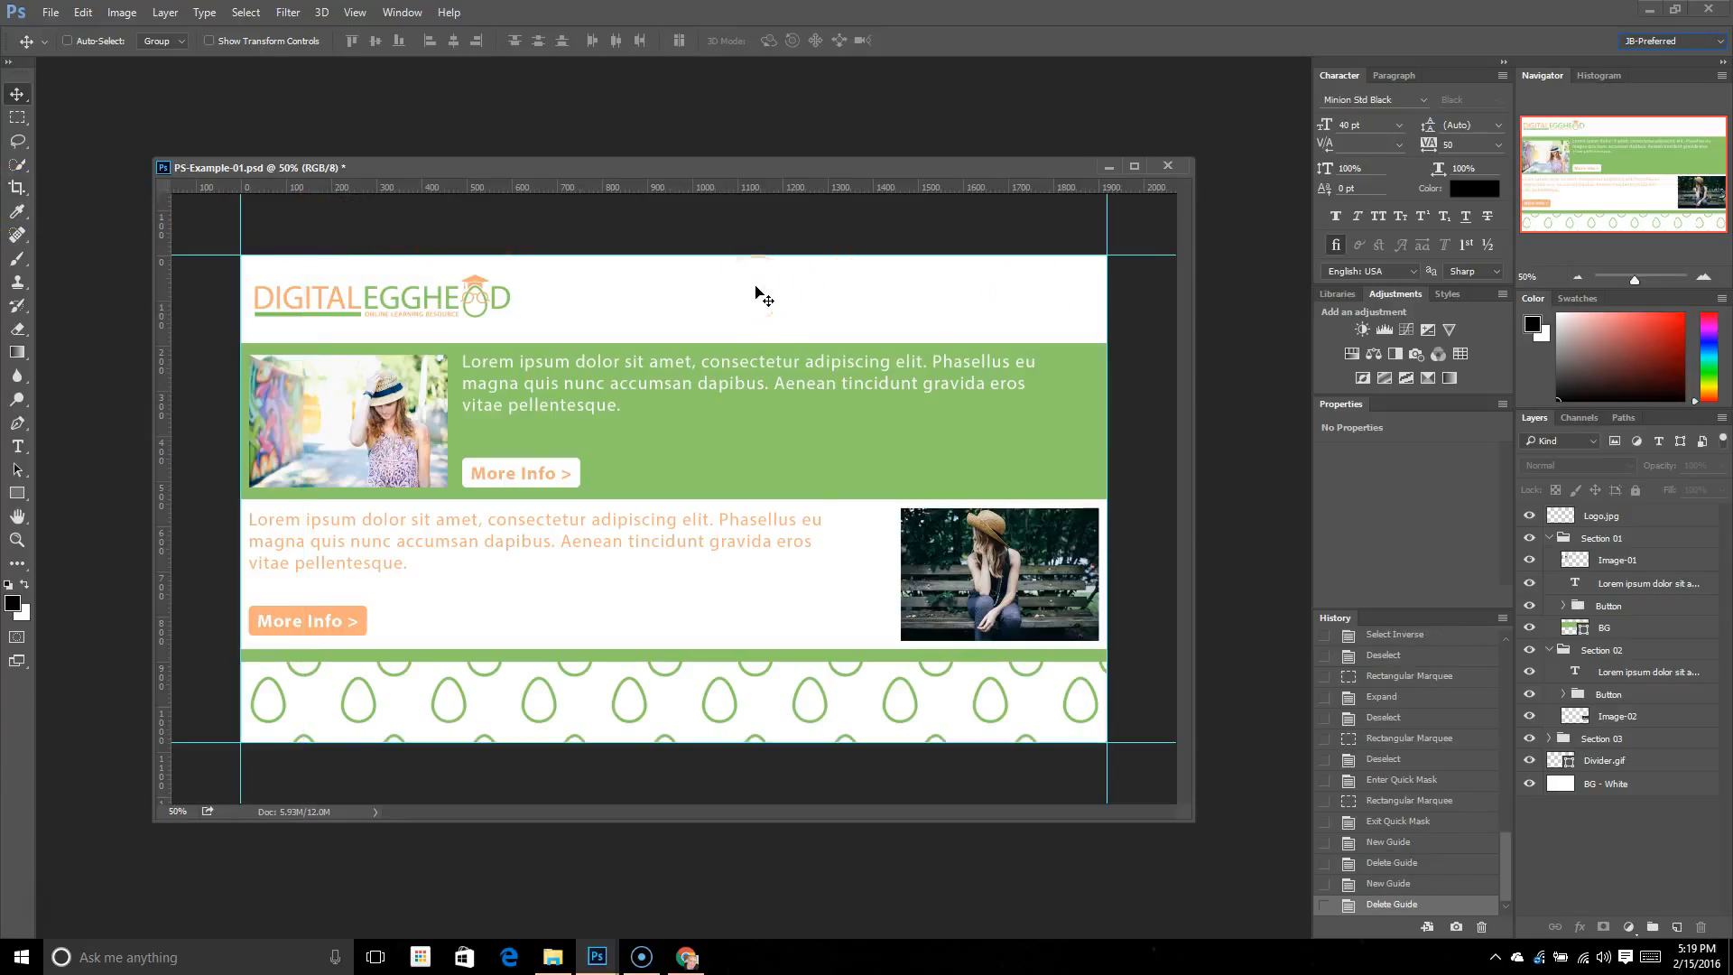
Show the Channels panel, compare which panels are marked as open in the panel list, and return to Layers
left_click(403, 12)
mouse_move(432, 91)
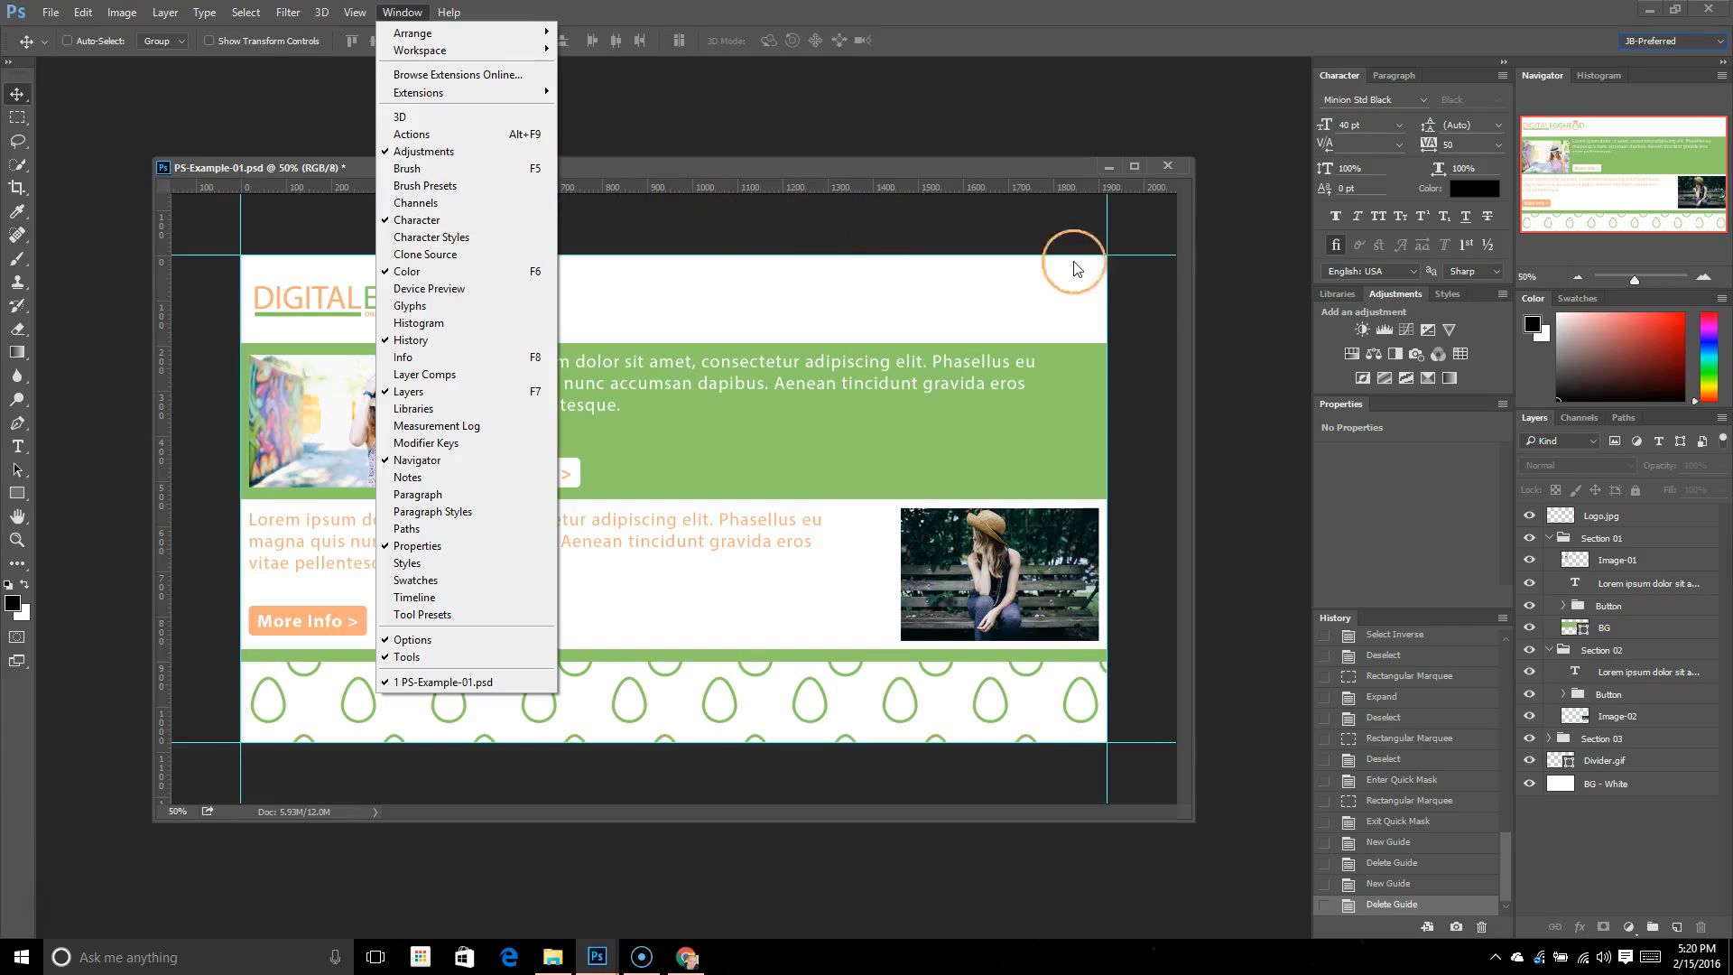
left_click(1584, 420)
left_click(411, 20)
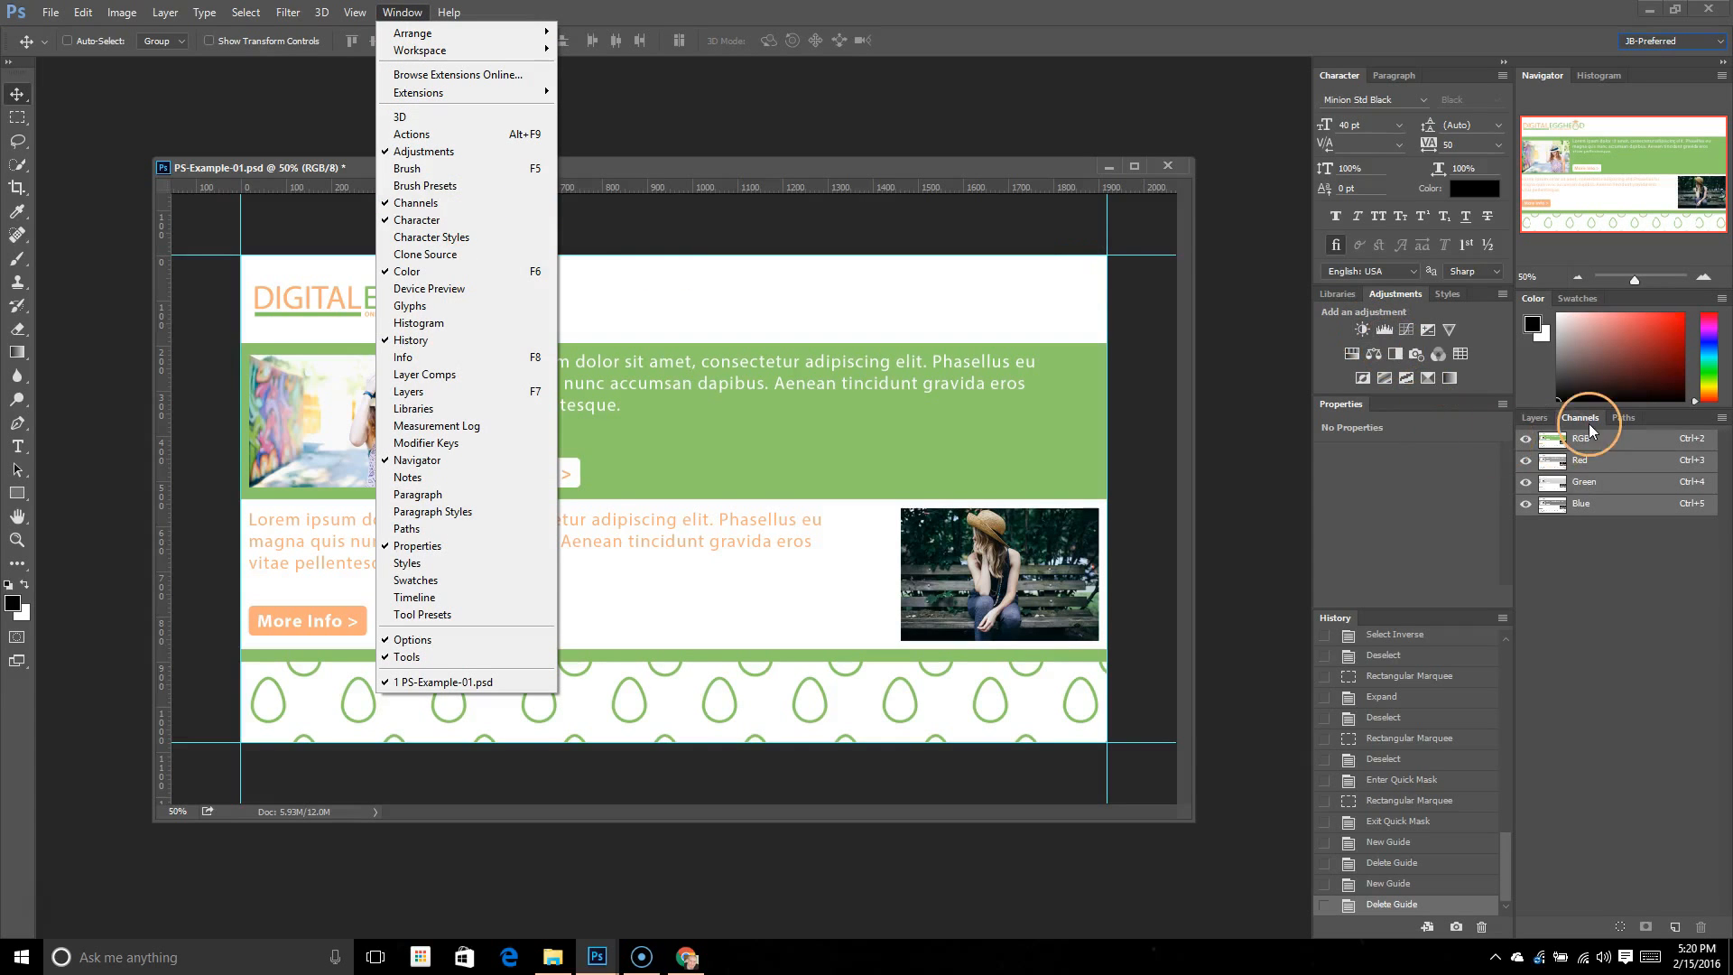
left_click(1534, 418)
Open the 3D panel, group it with the Properties panel, and bring Properties to the front of the group
left_click(401, 12)
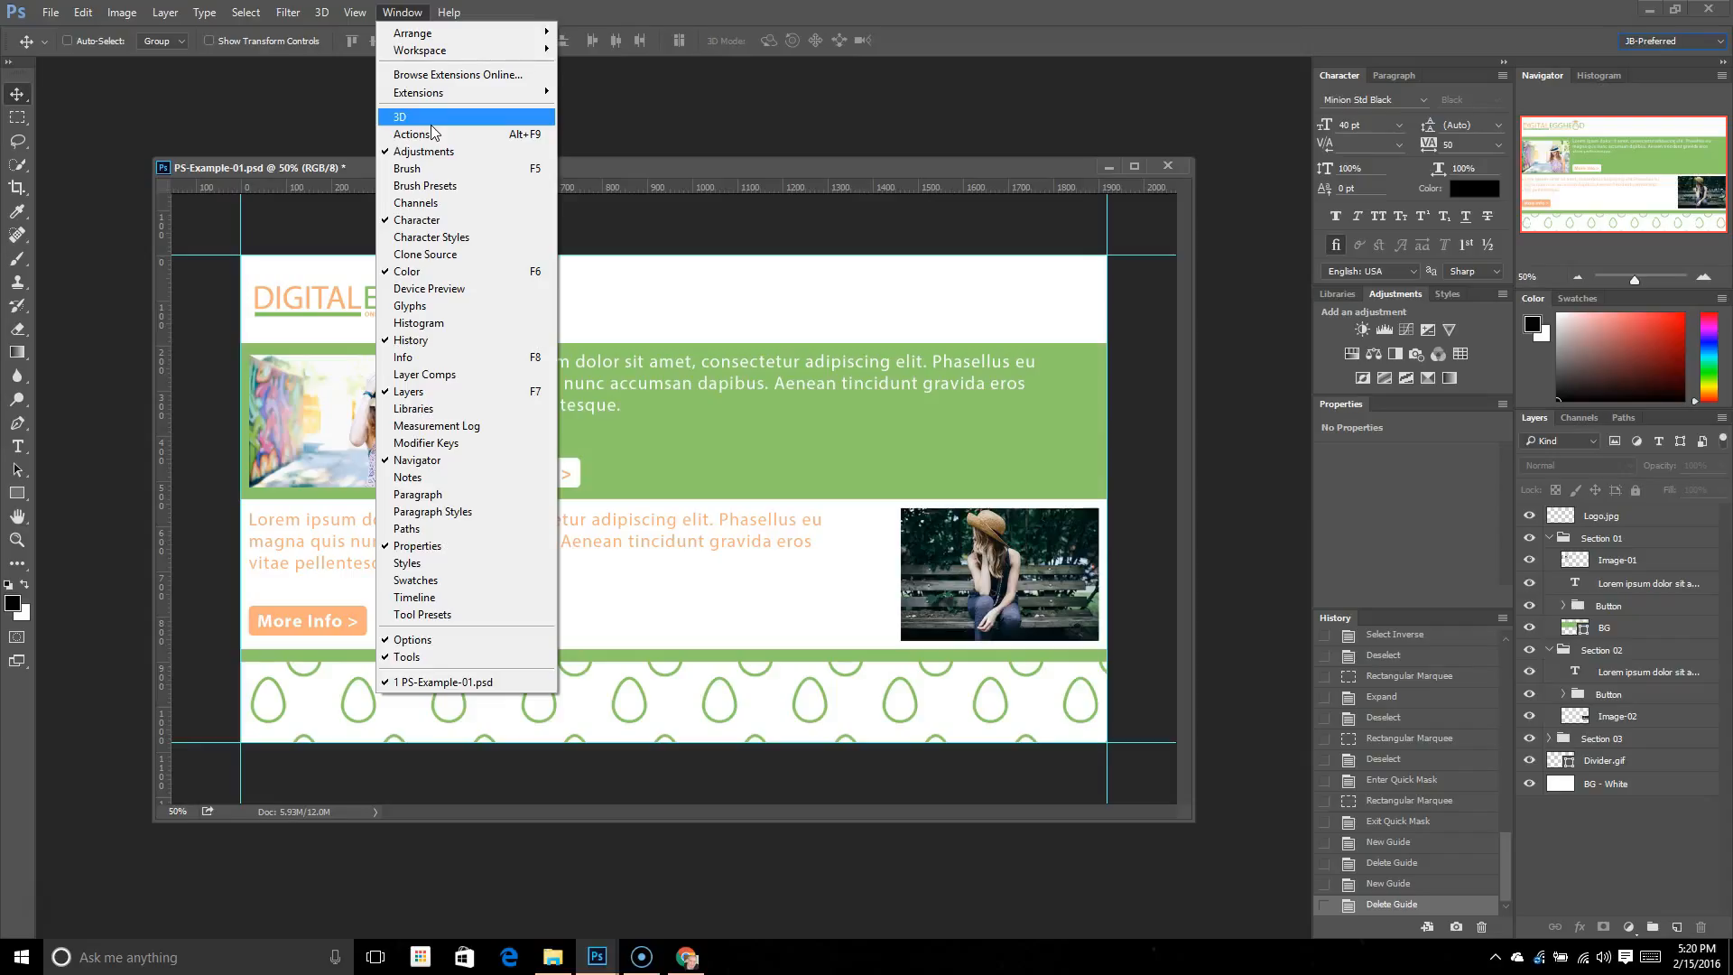
left_click(431, 125)
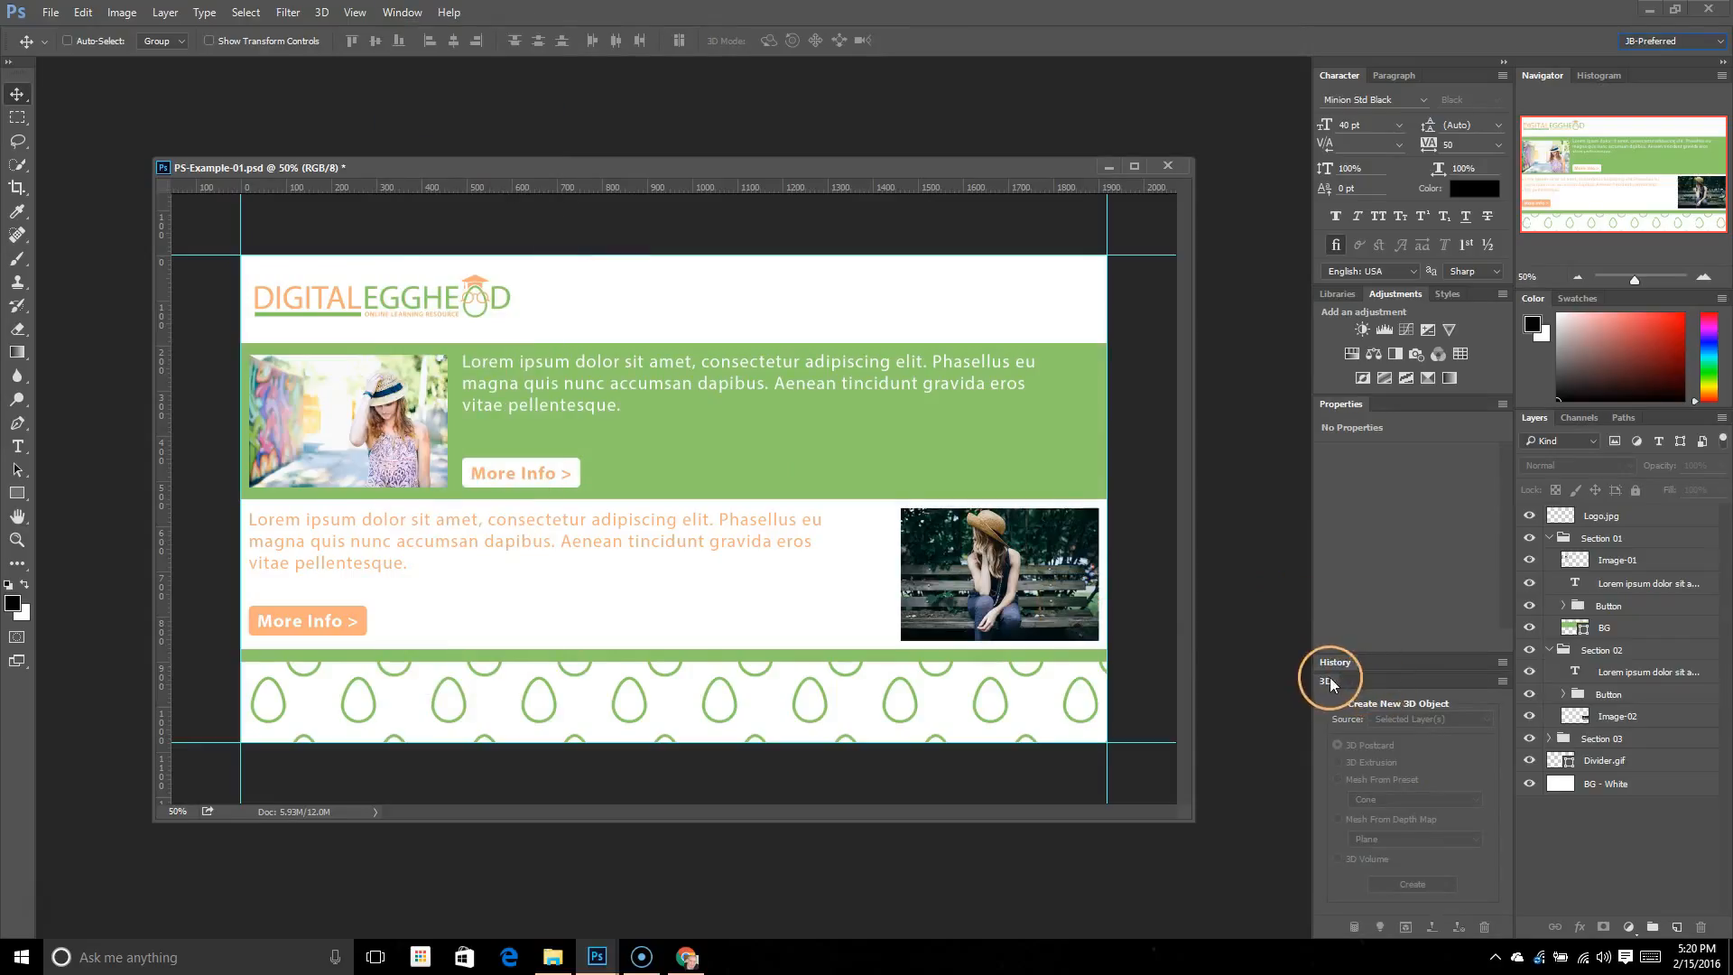
left_click_drag(1328, 677, 1399, 405)
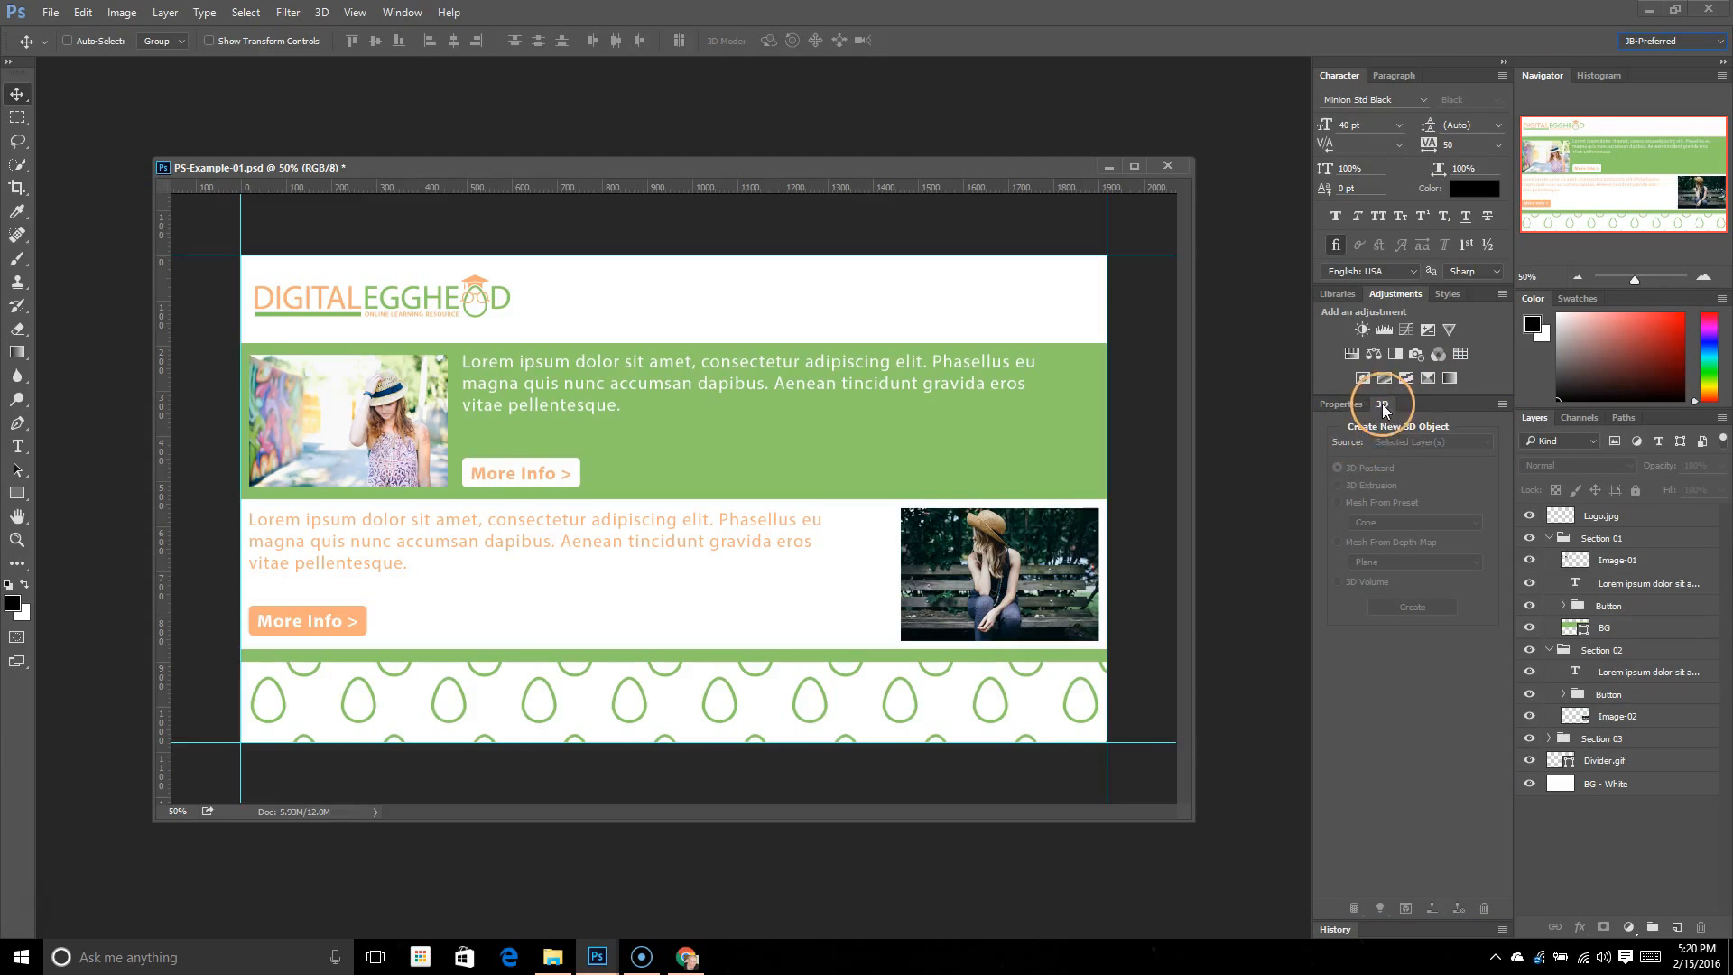
left_click(1345, 404)
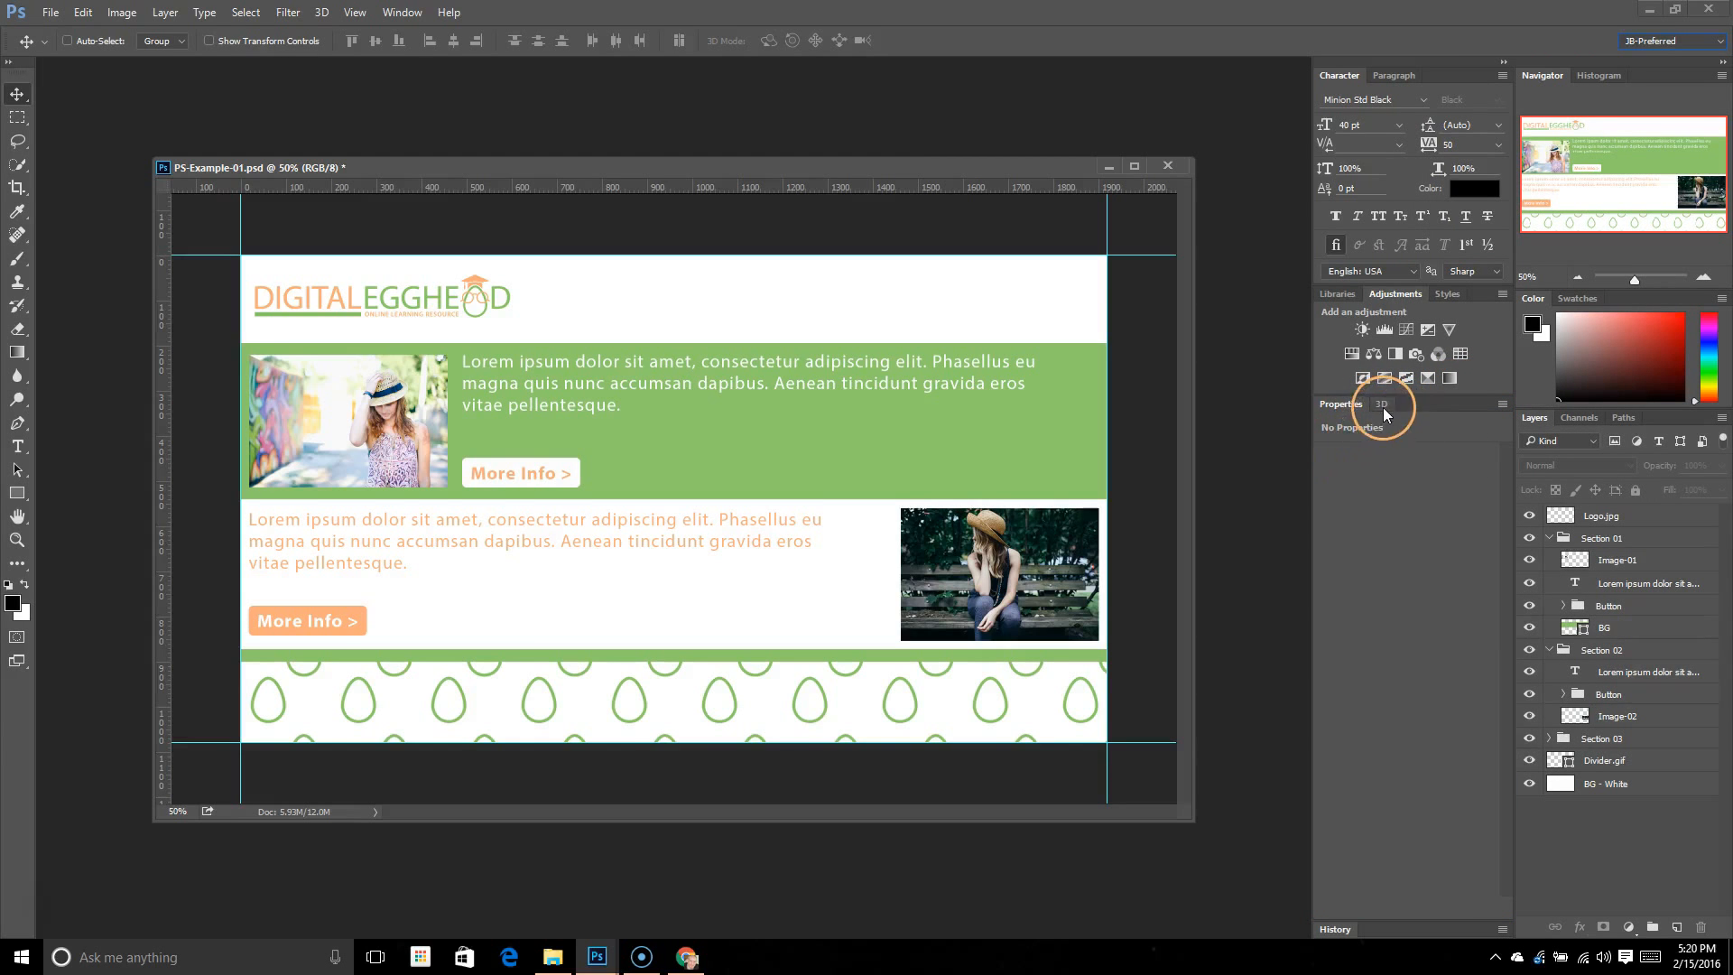
Dock the 3D panel as its own column beside the Character panel, collapse and expand it, and float it over the document
left_click_drag(1383, 404, 1307, 235)
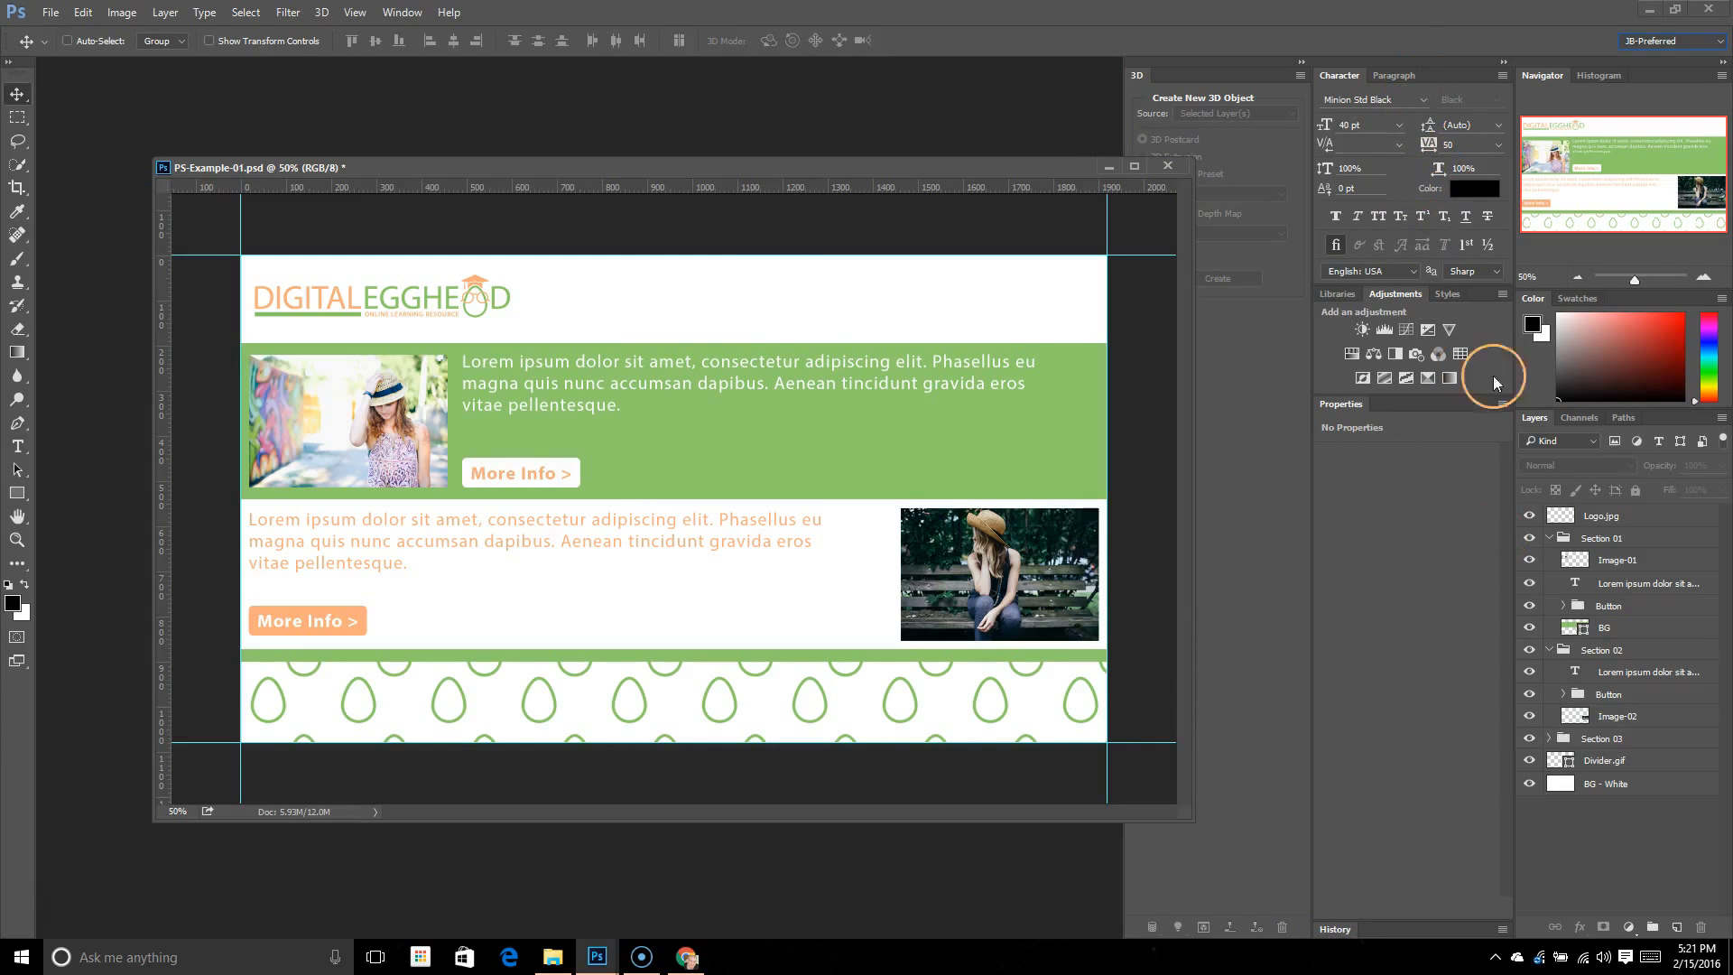
left_click(1302, 62)
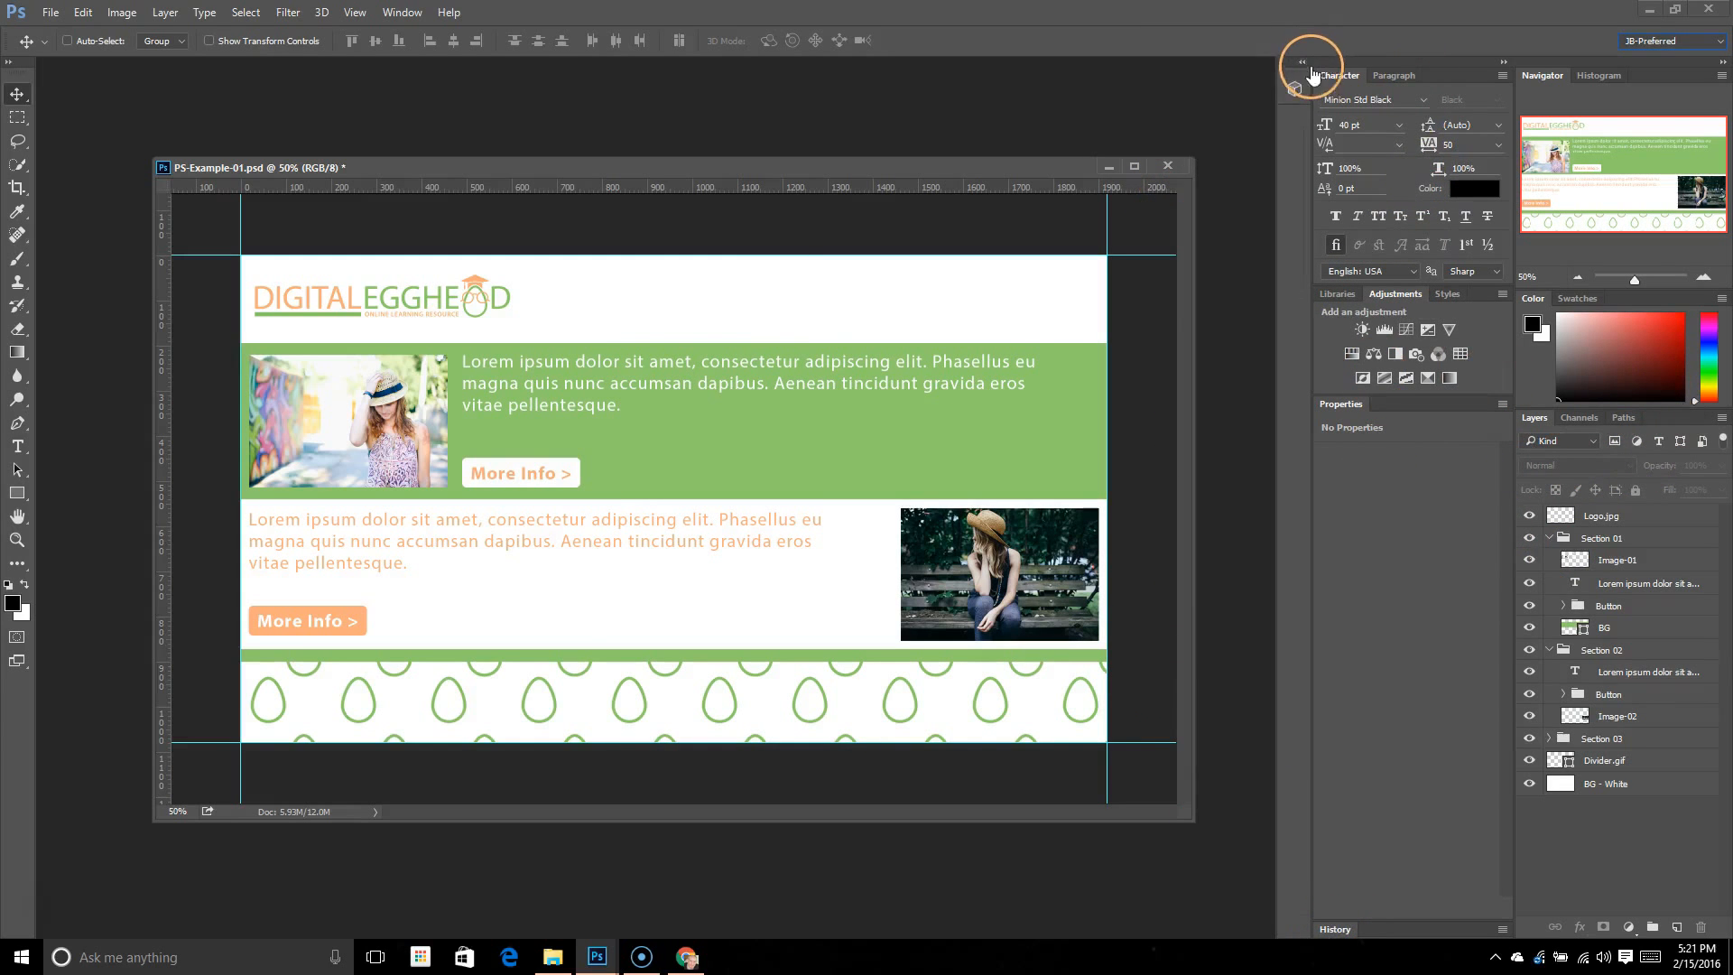
left_click(1302, 61)
left_click_drag(1144, 78, 978, 92)
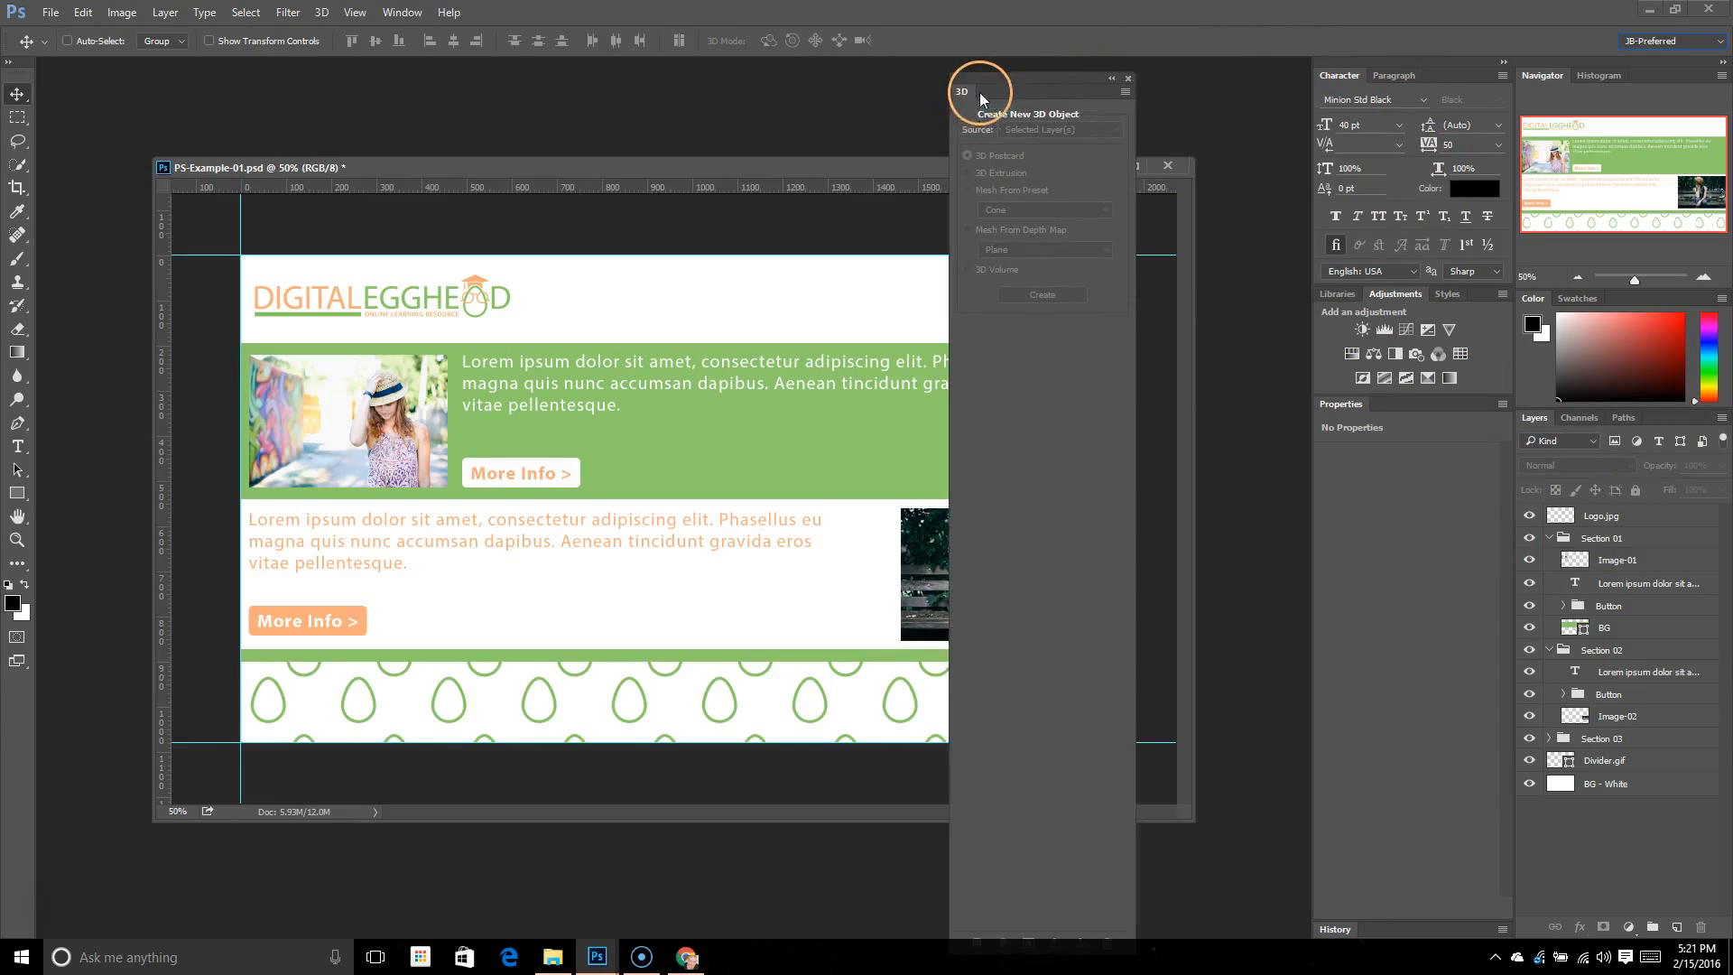
Review the option lists of the Character, 3D and Navigator panels
left_click(1503, 76)
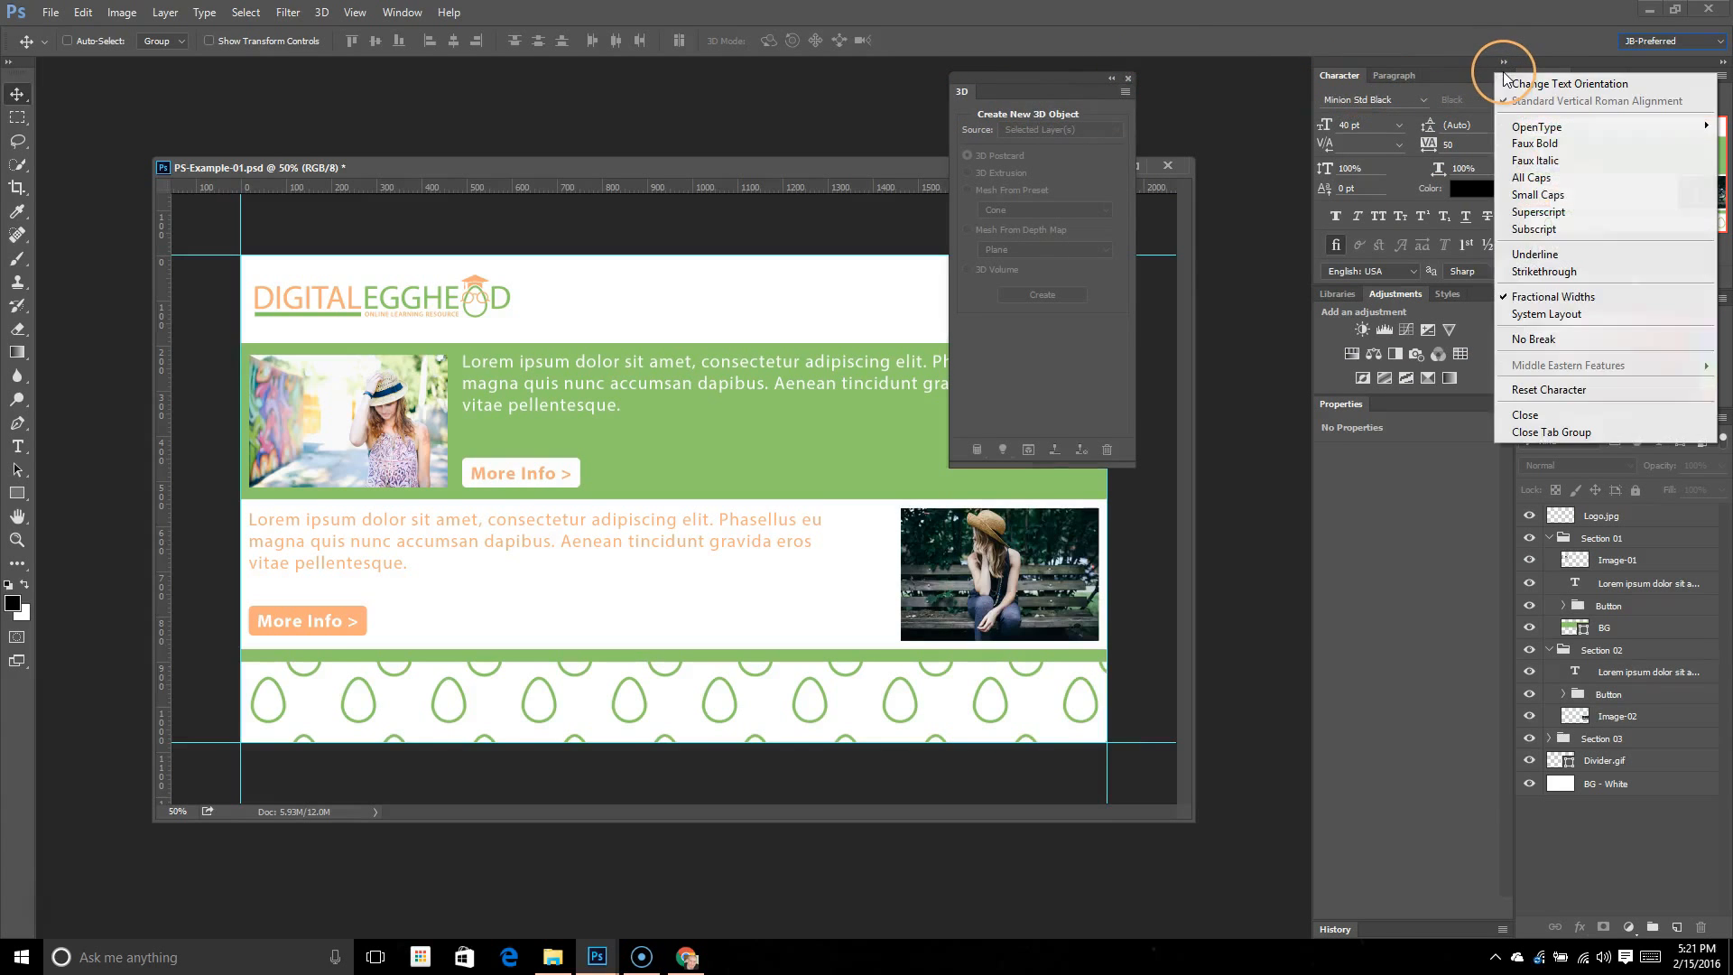
left_click(1123, 92)
left_click(1124, 92)
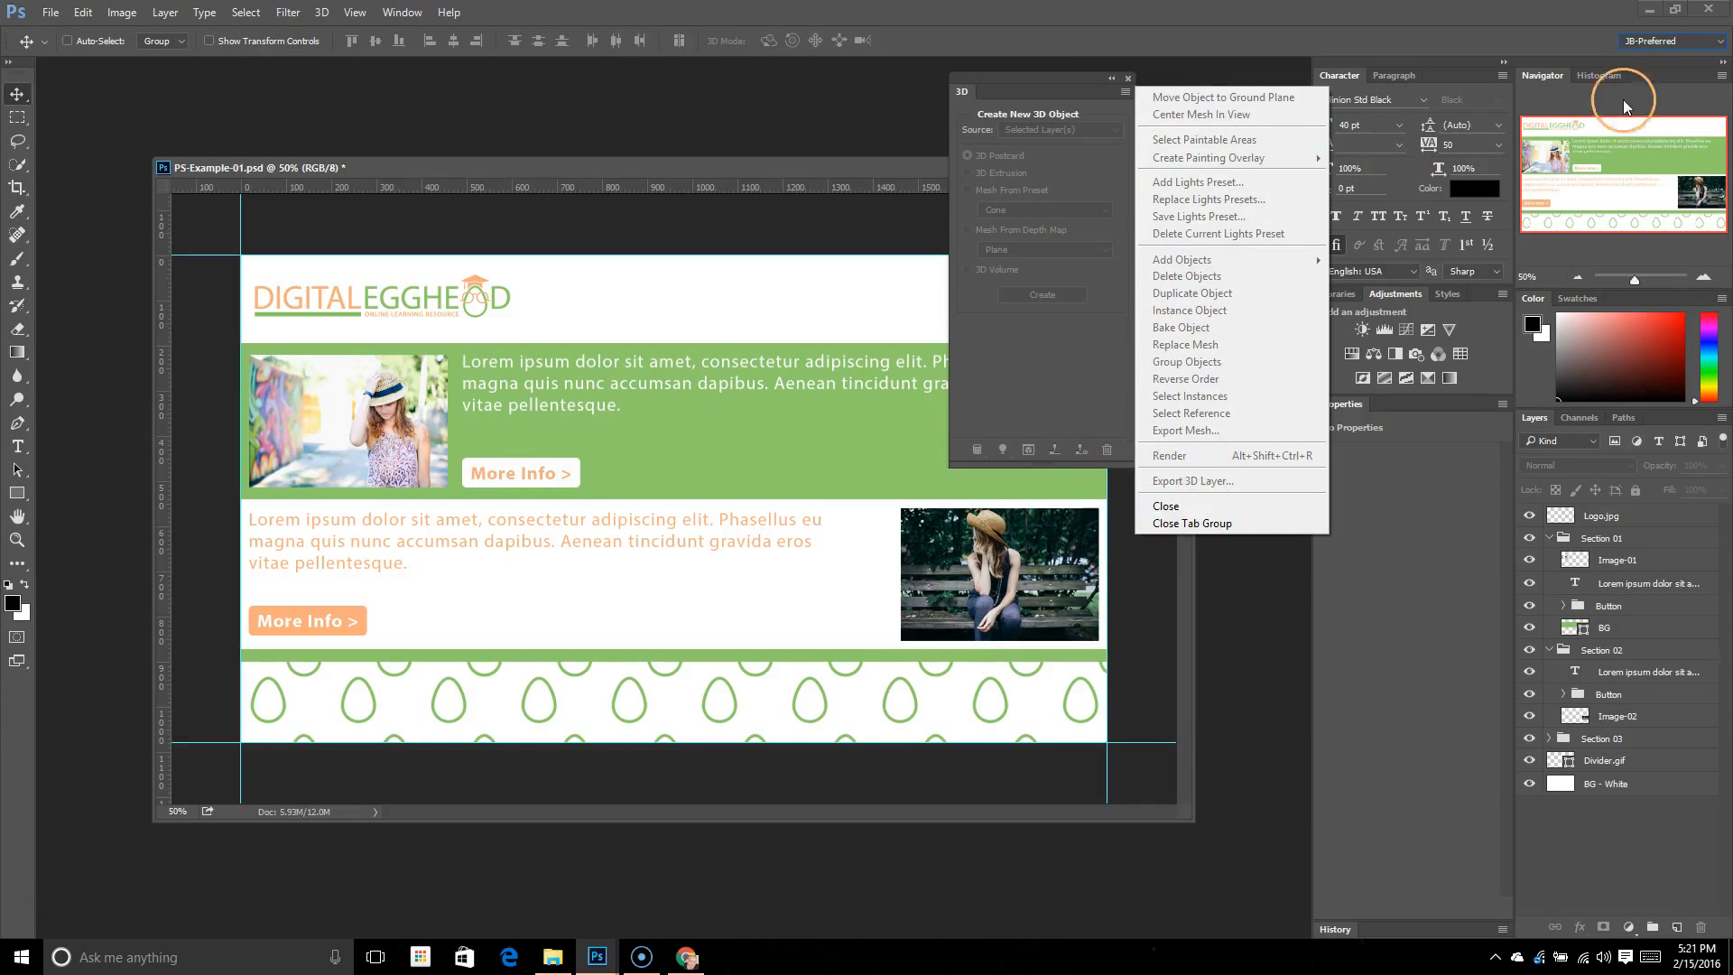
left_click(1721, 76)
left_click(1722, 75)
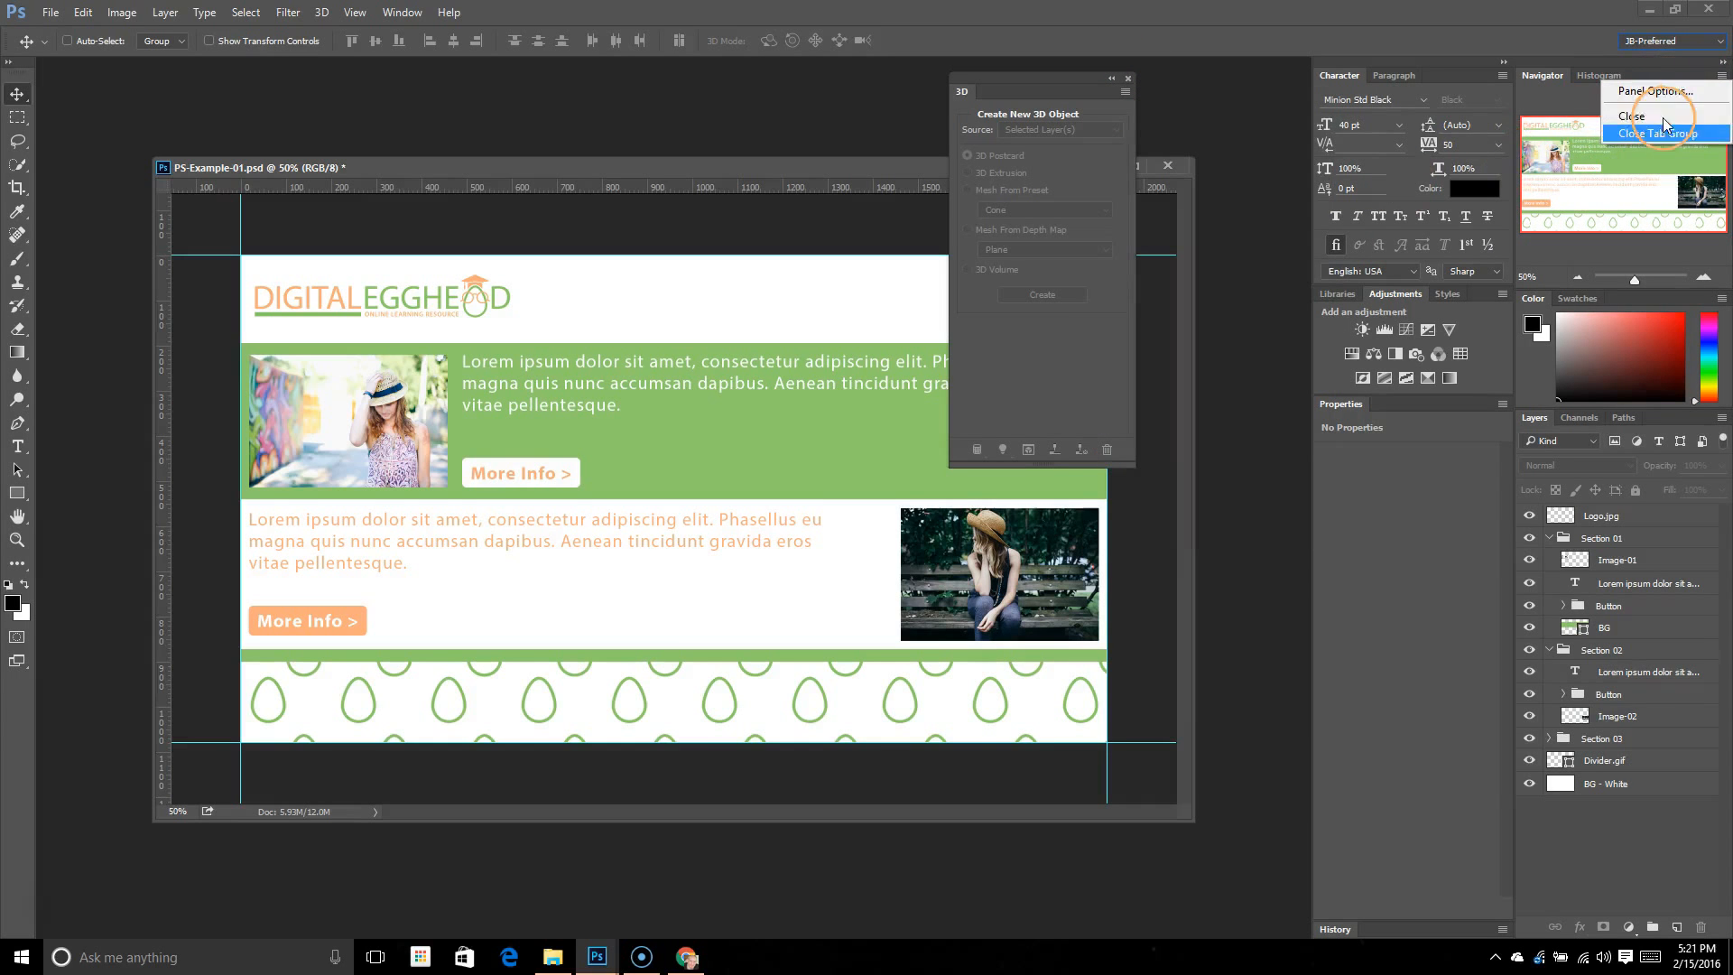
Close the floating 3D panel with its own Close option
left_click(1509, 76)
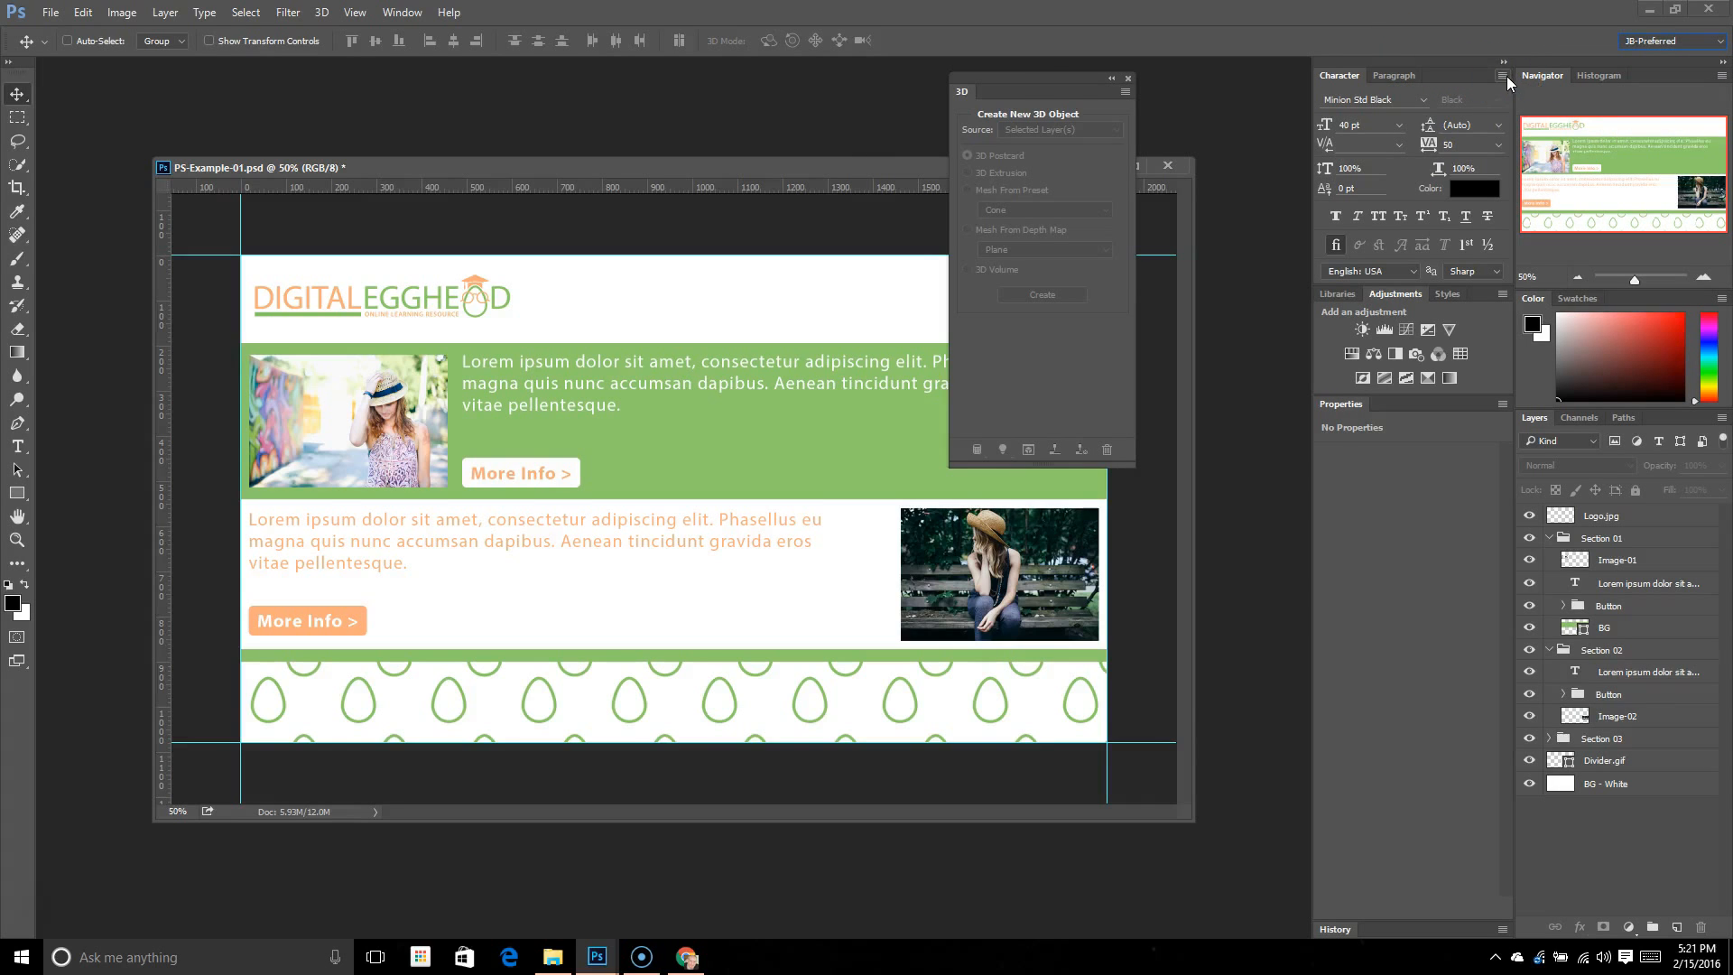
left_click(1123, 95)
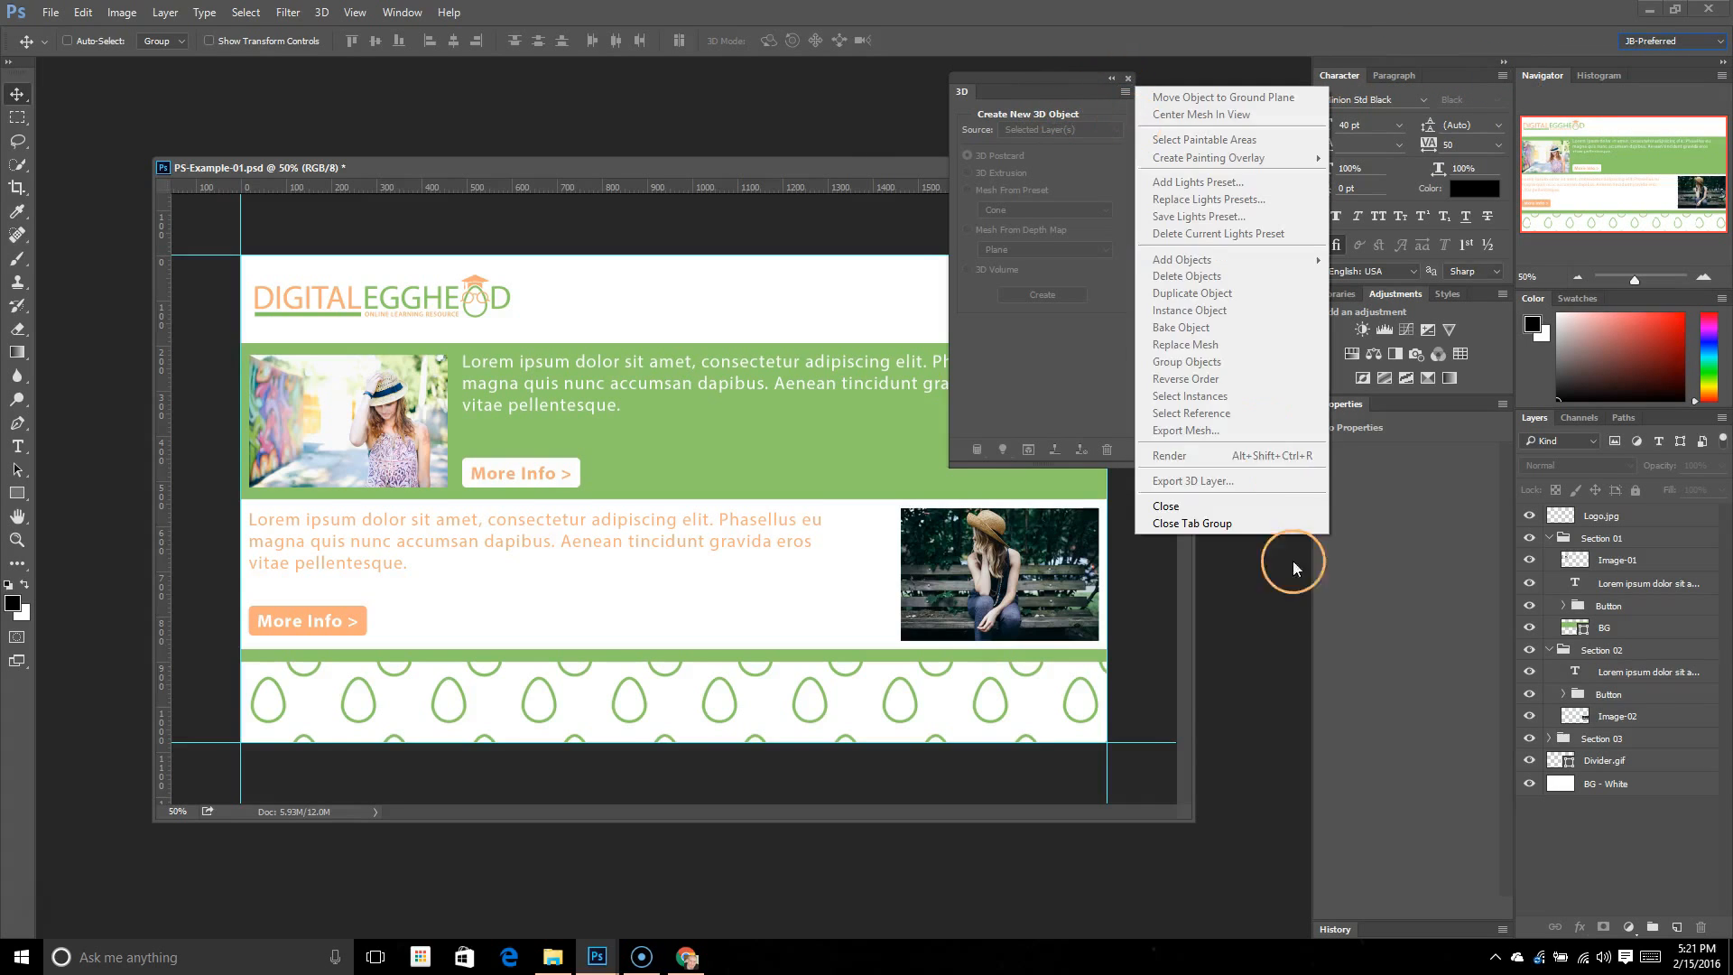
left_click(1190, 509)
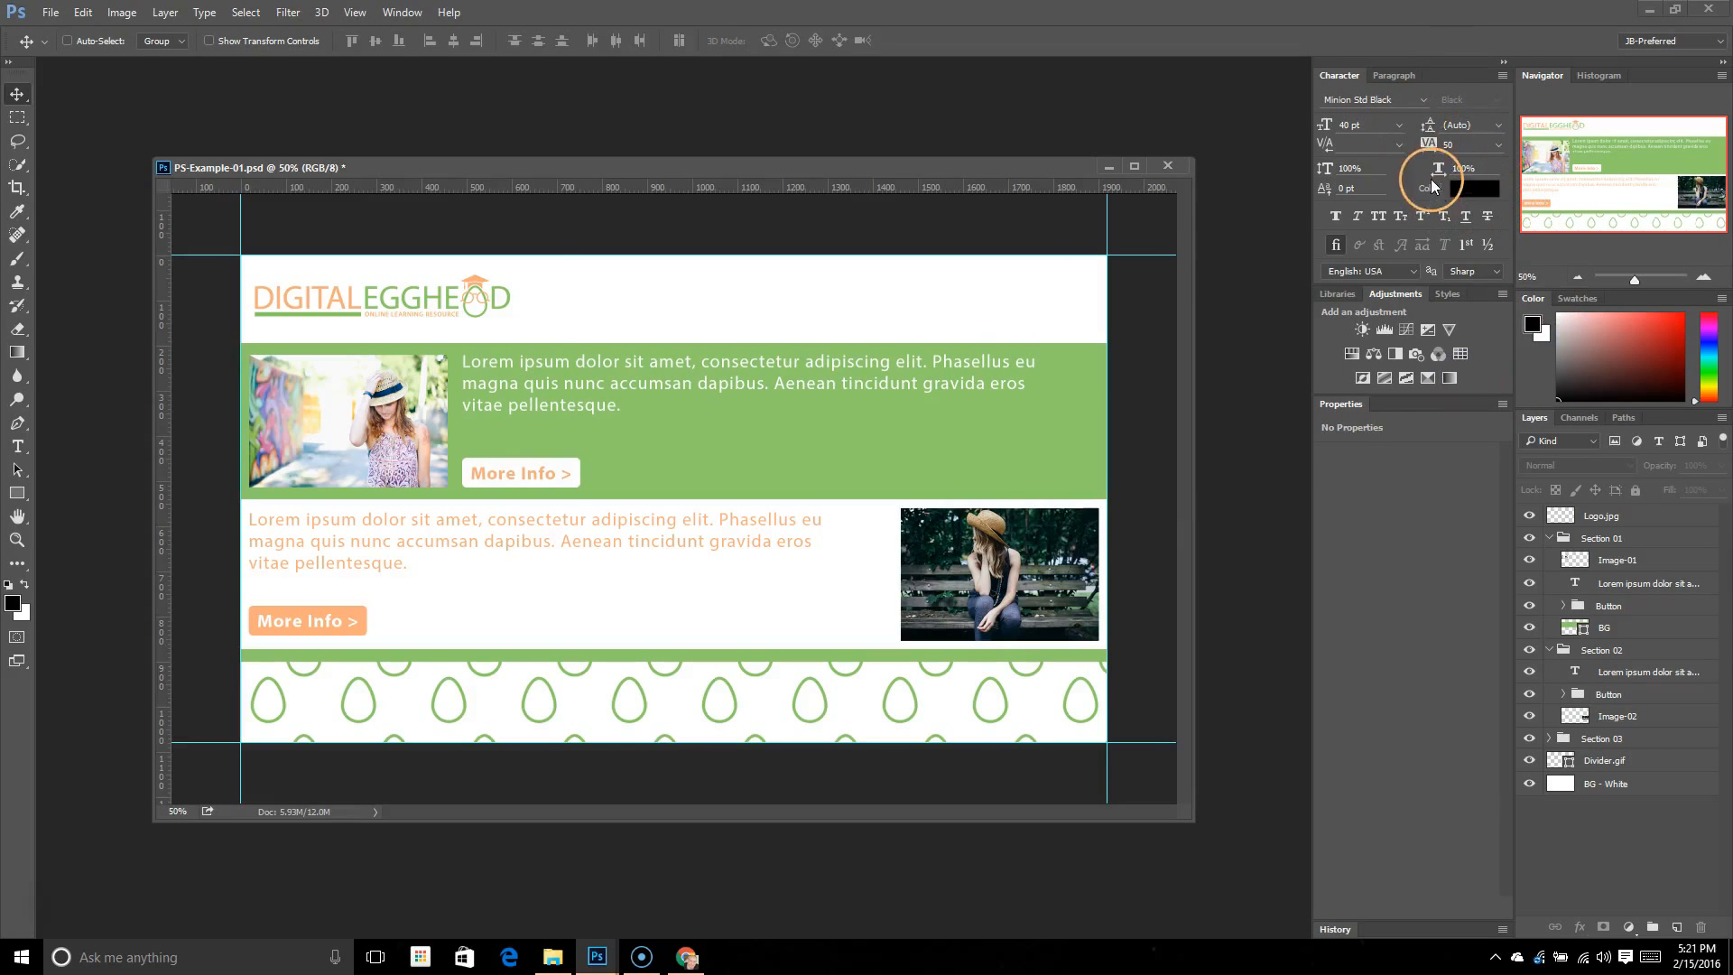
Check the list of available panels and hide the guides around the banner
left_click(416, 11)
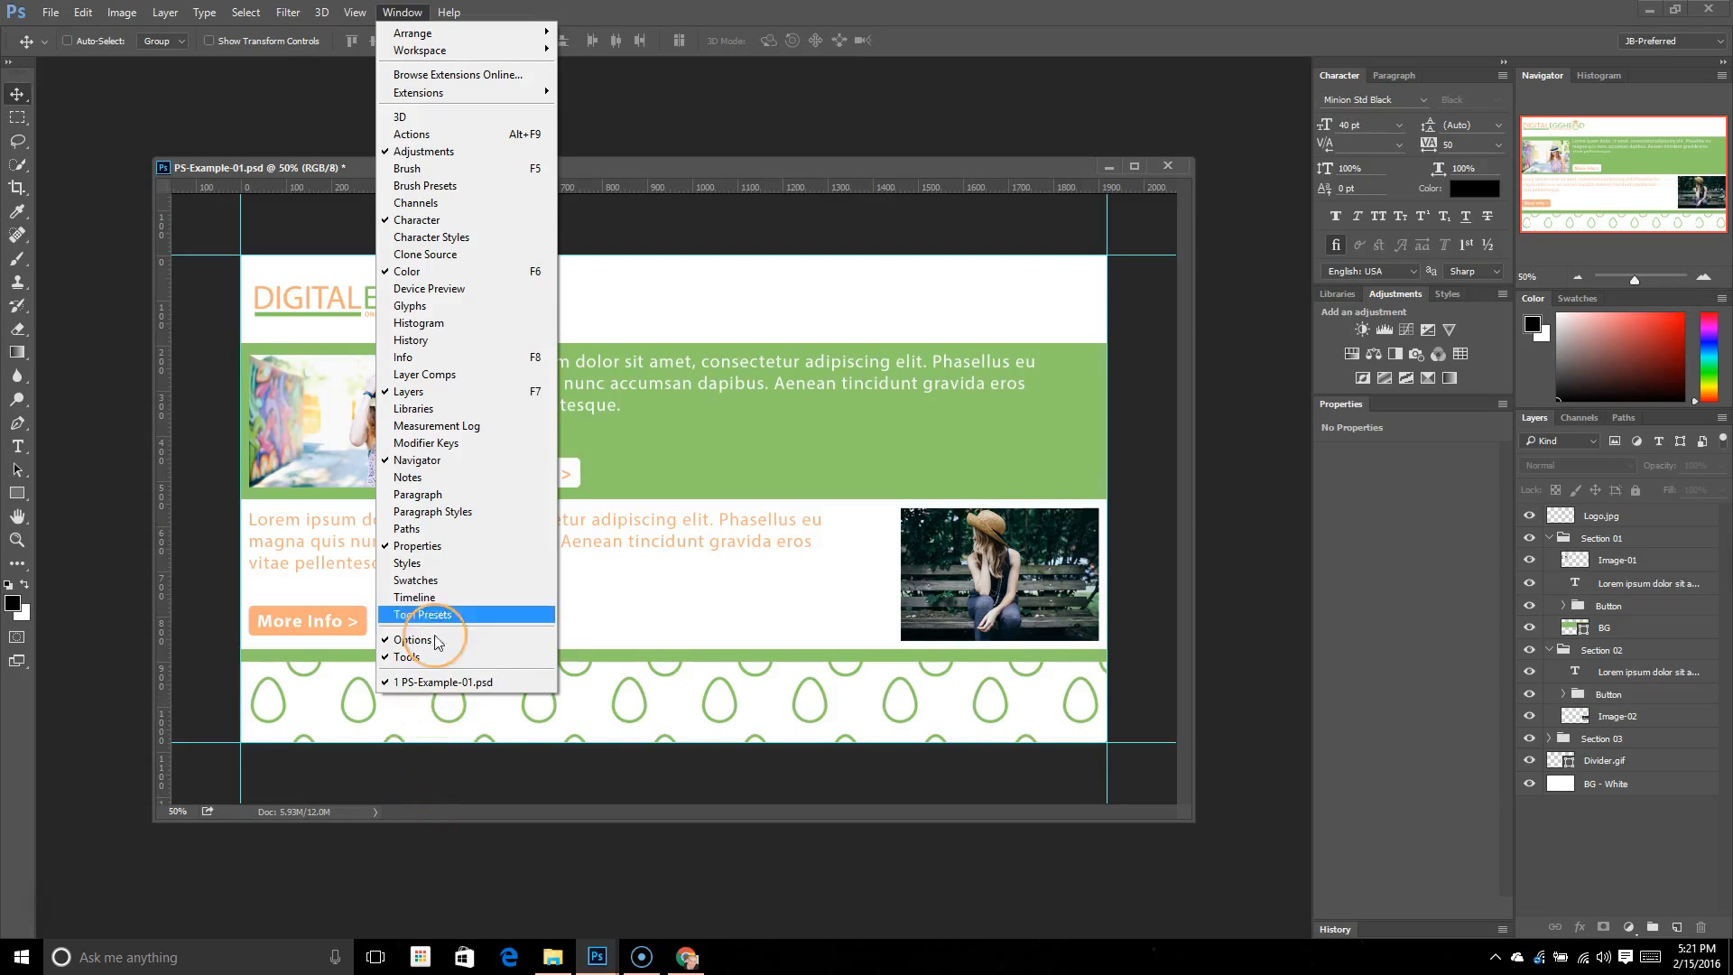
left_click(404, 20)
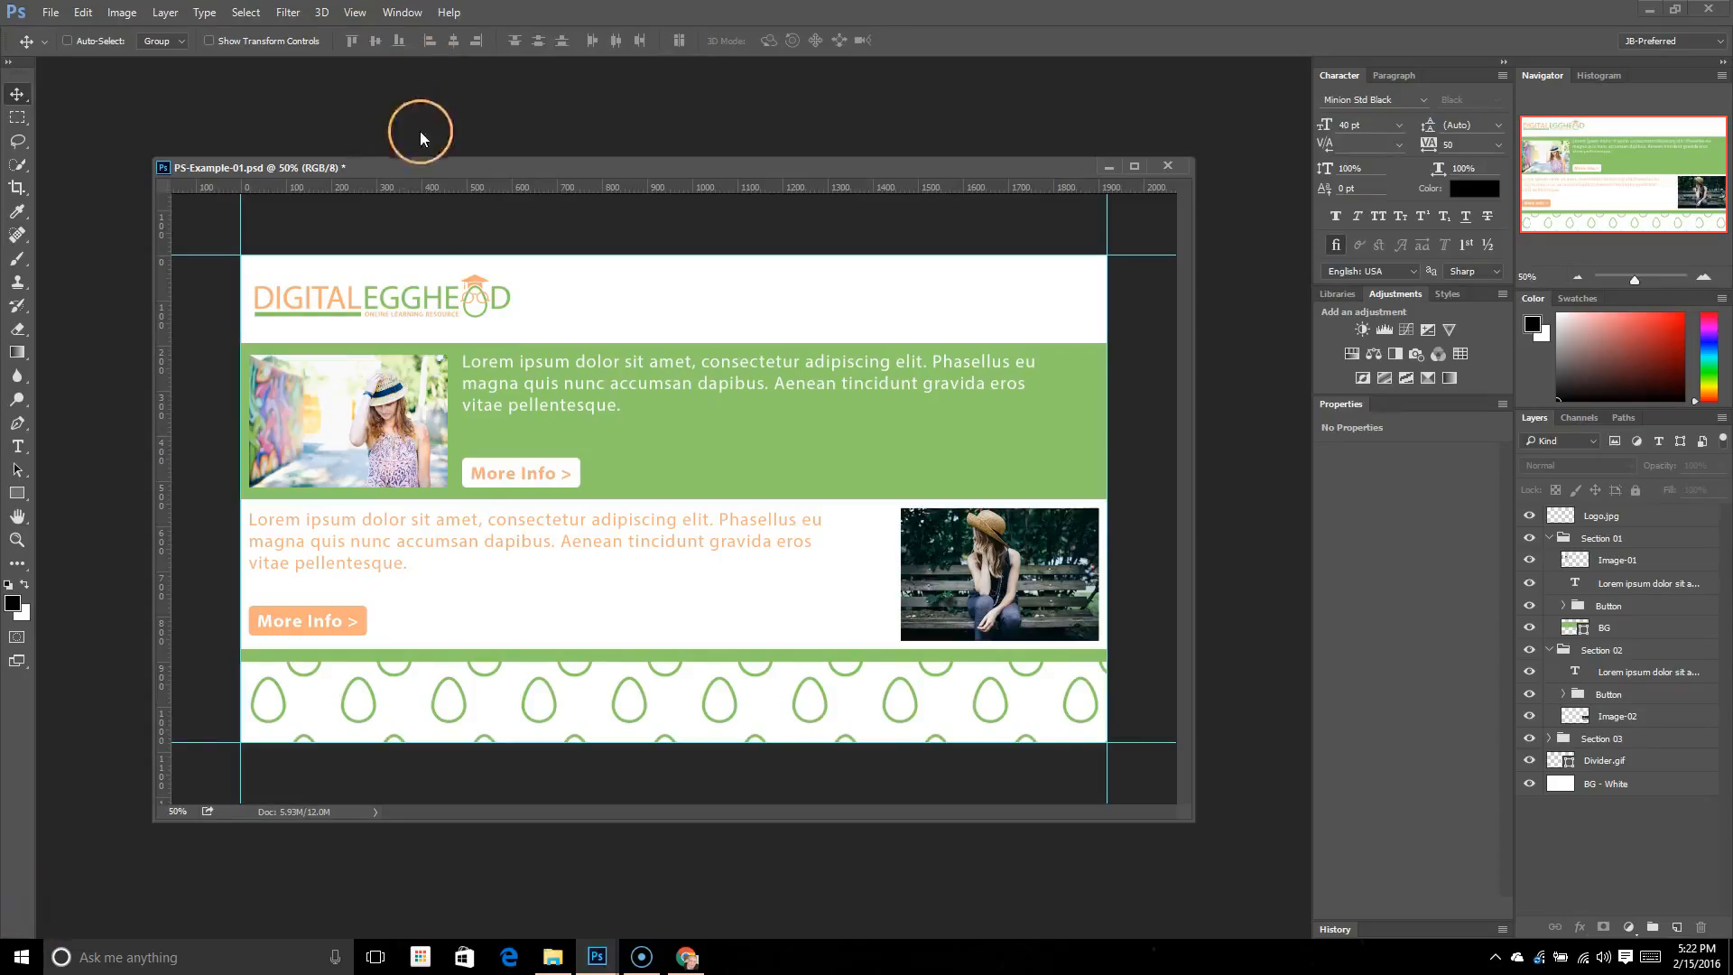
key("ctrl")
key("ctrl+semicolon")
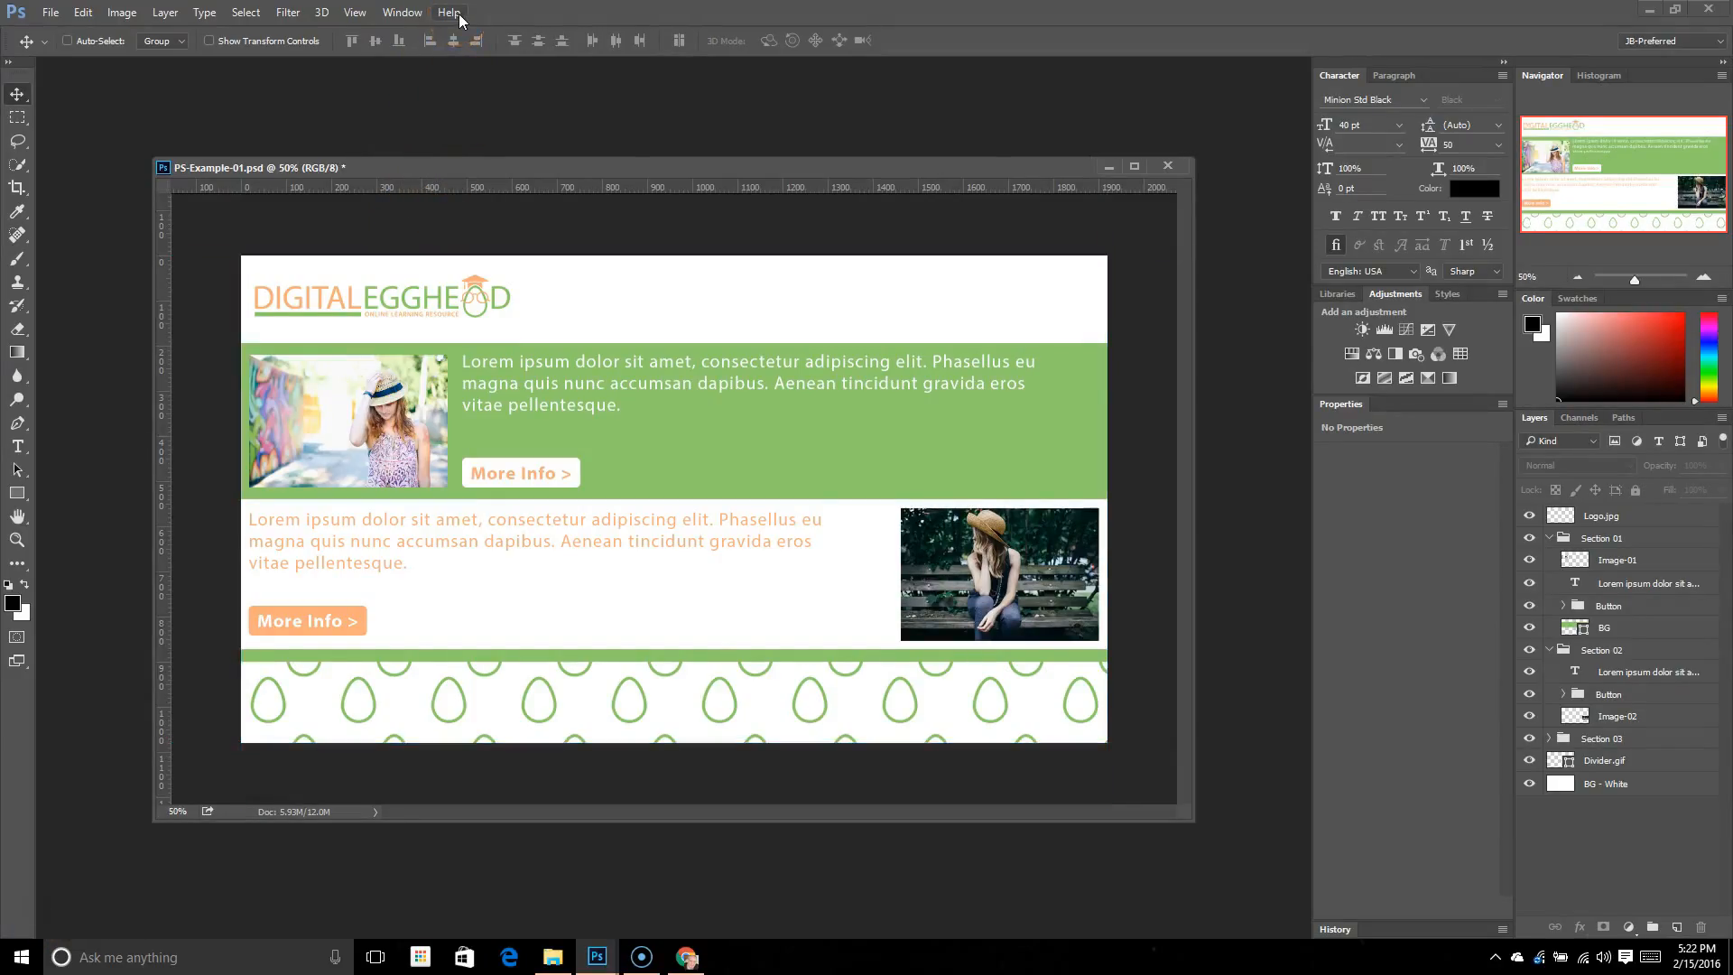
Review the help, support, plug-in, account and update commands, and leave them without choosing any
left_click(459, 13)
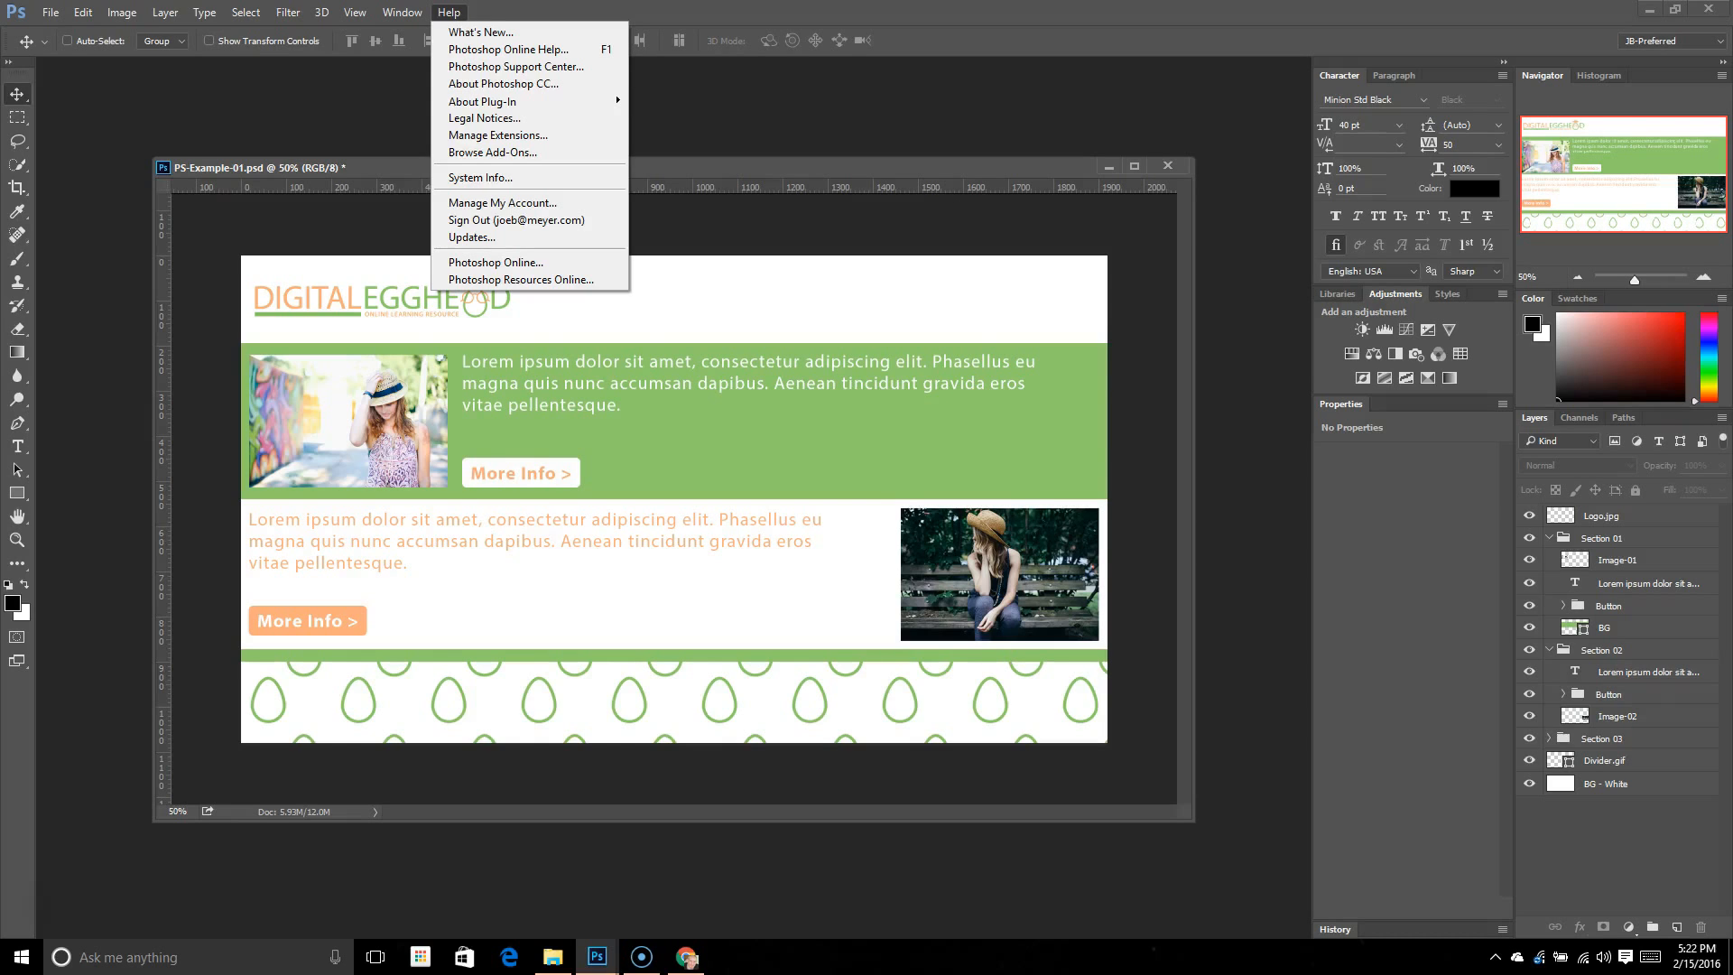
left_click(530, 54)
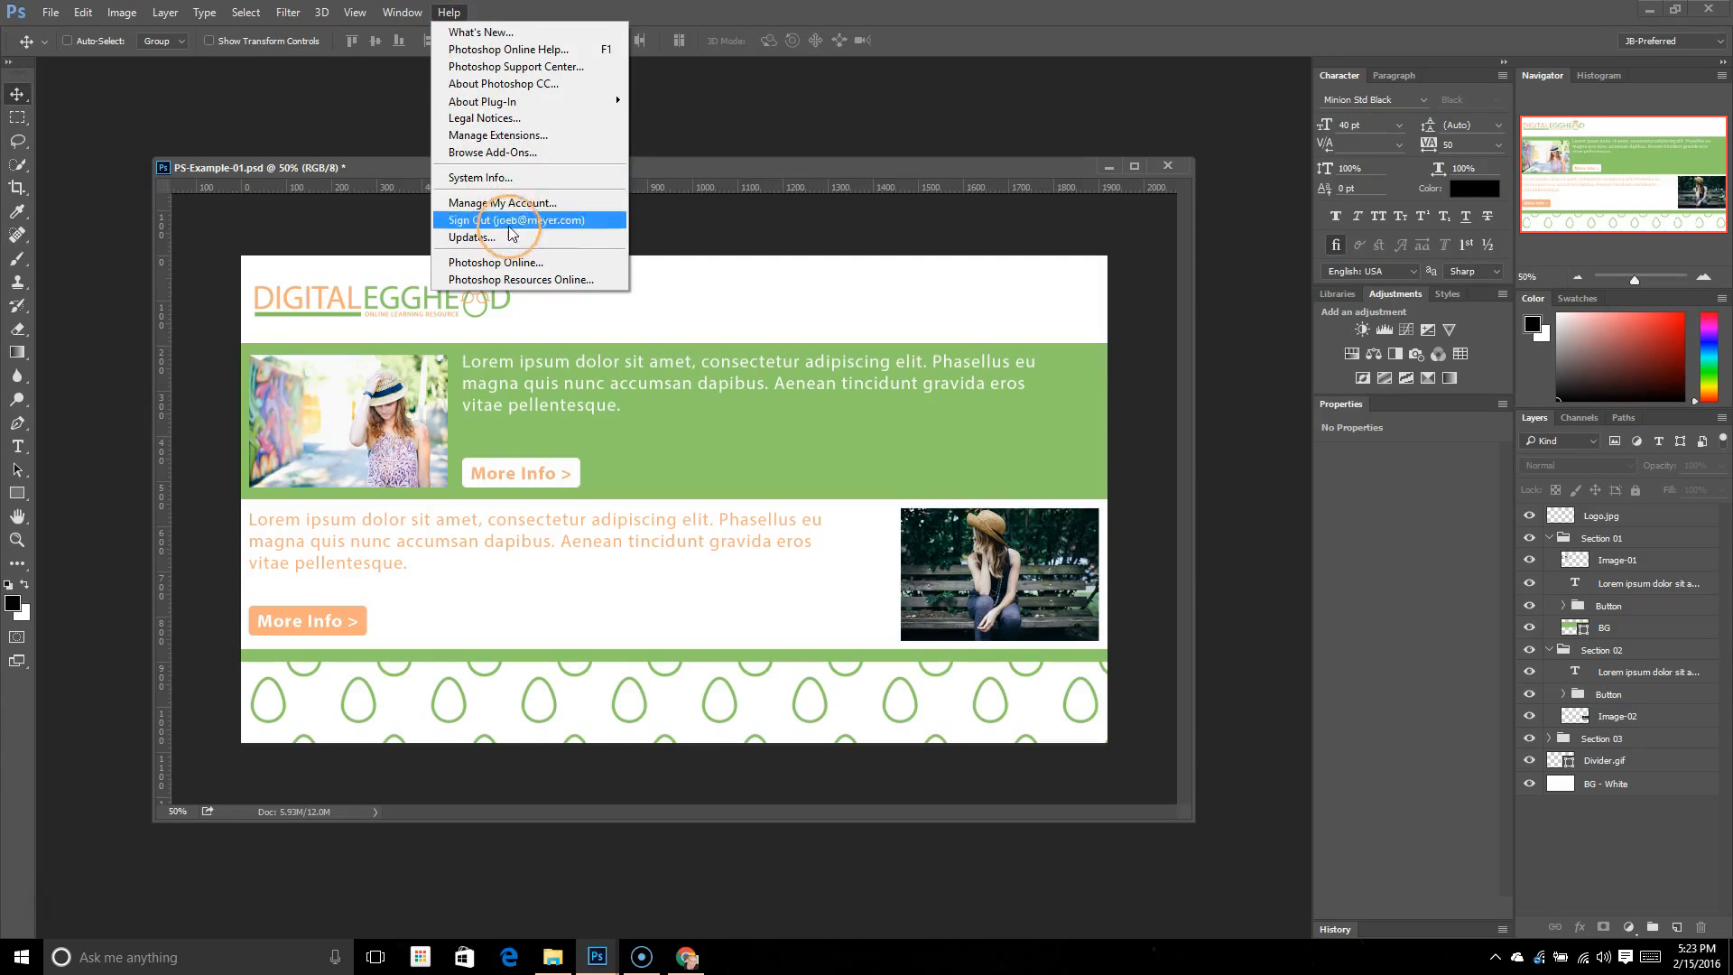
left_click(448, 13)
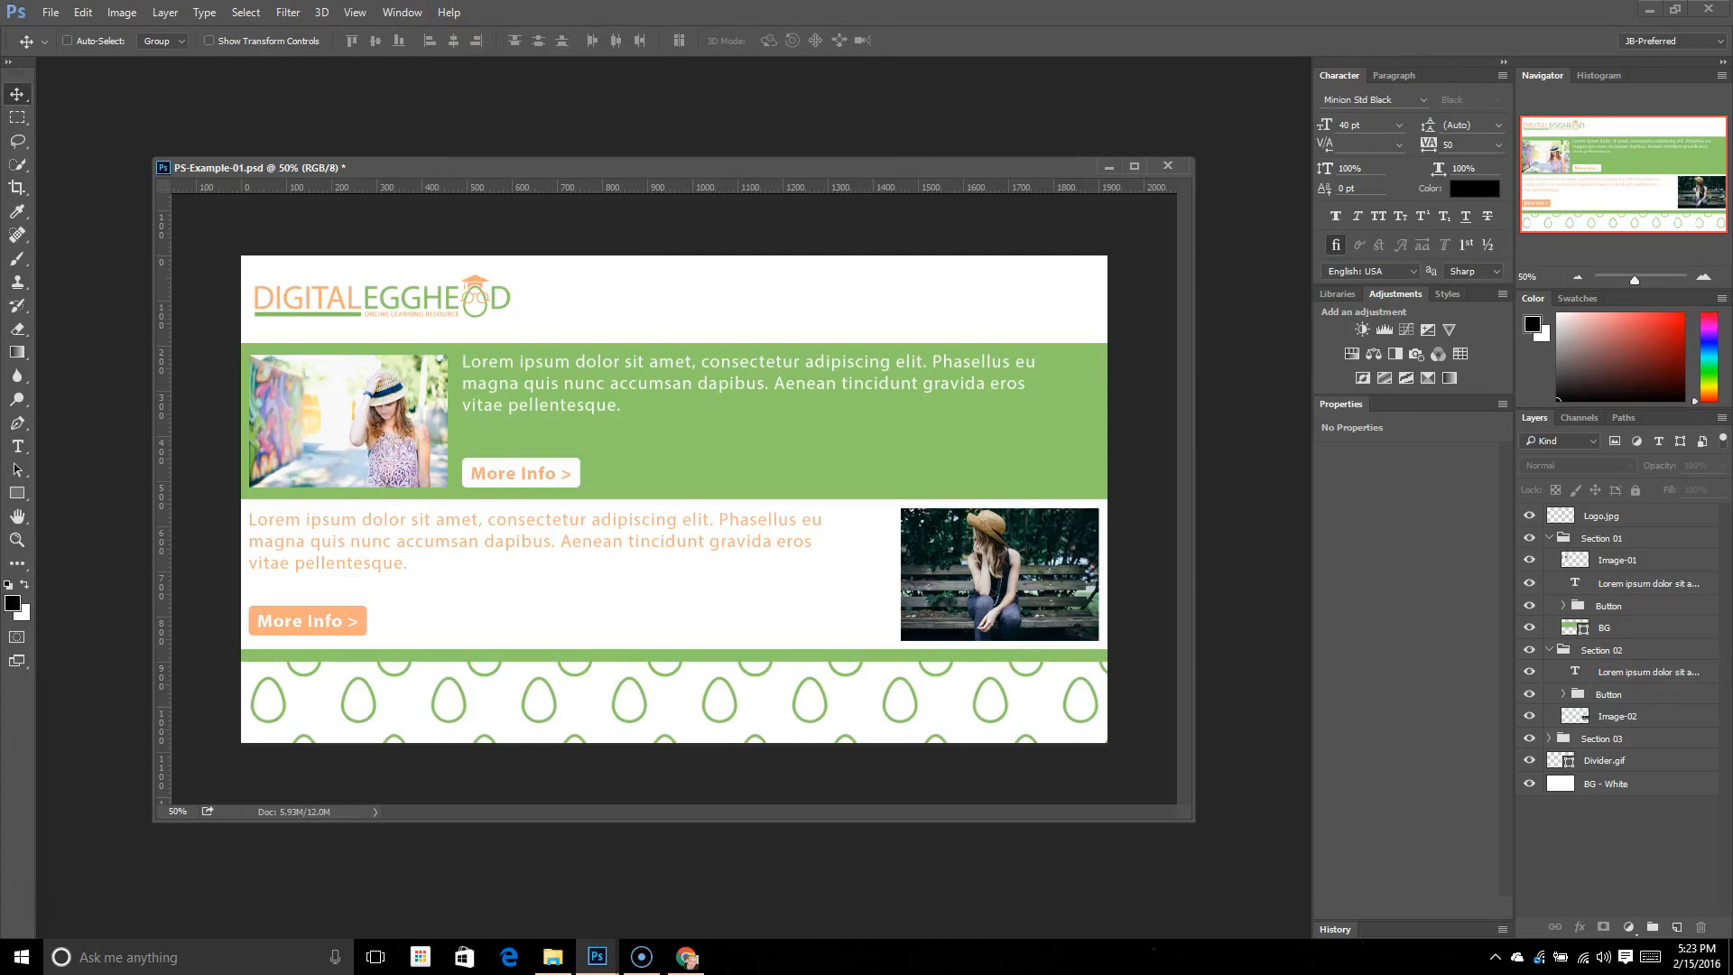
left_click(547, 13)
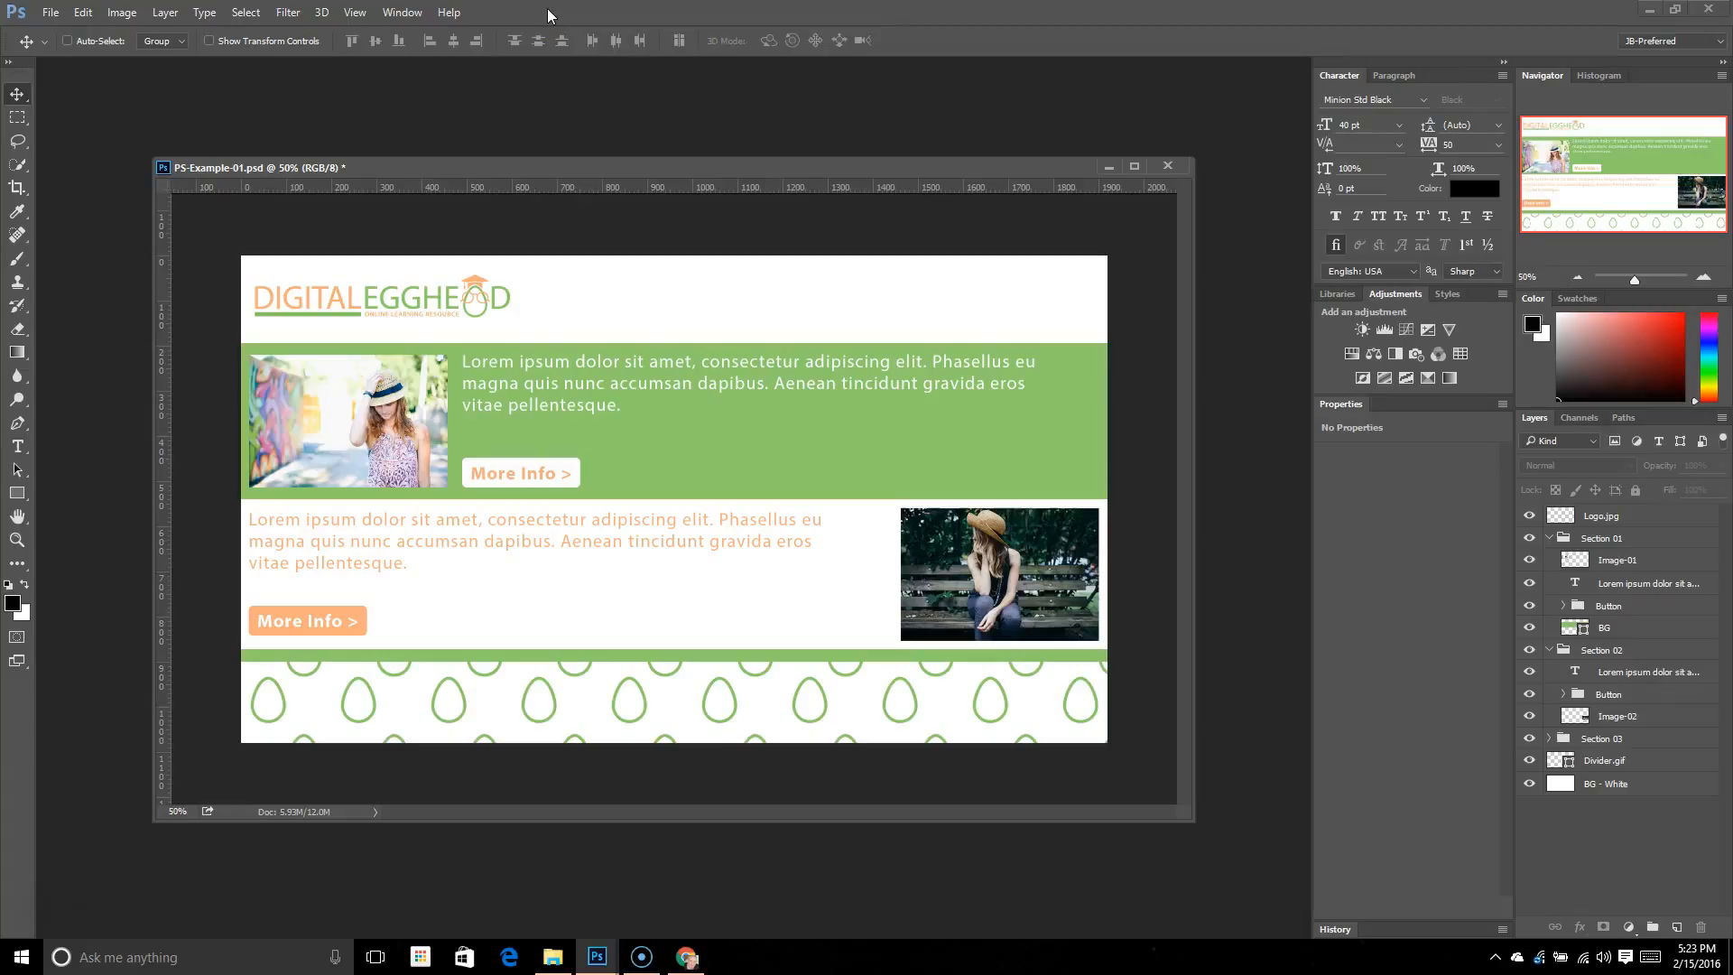